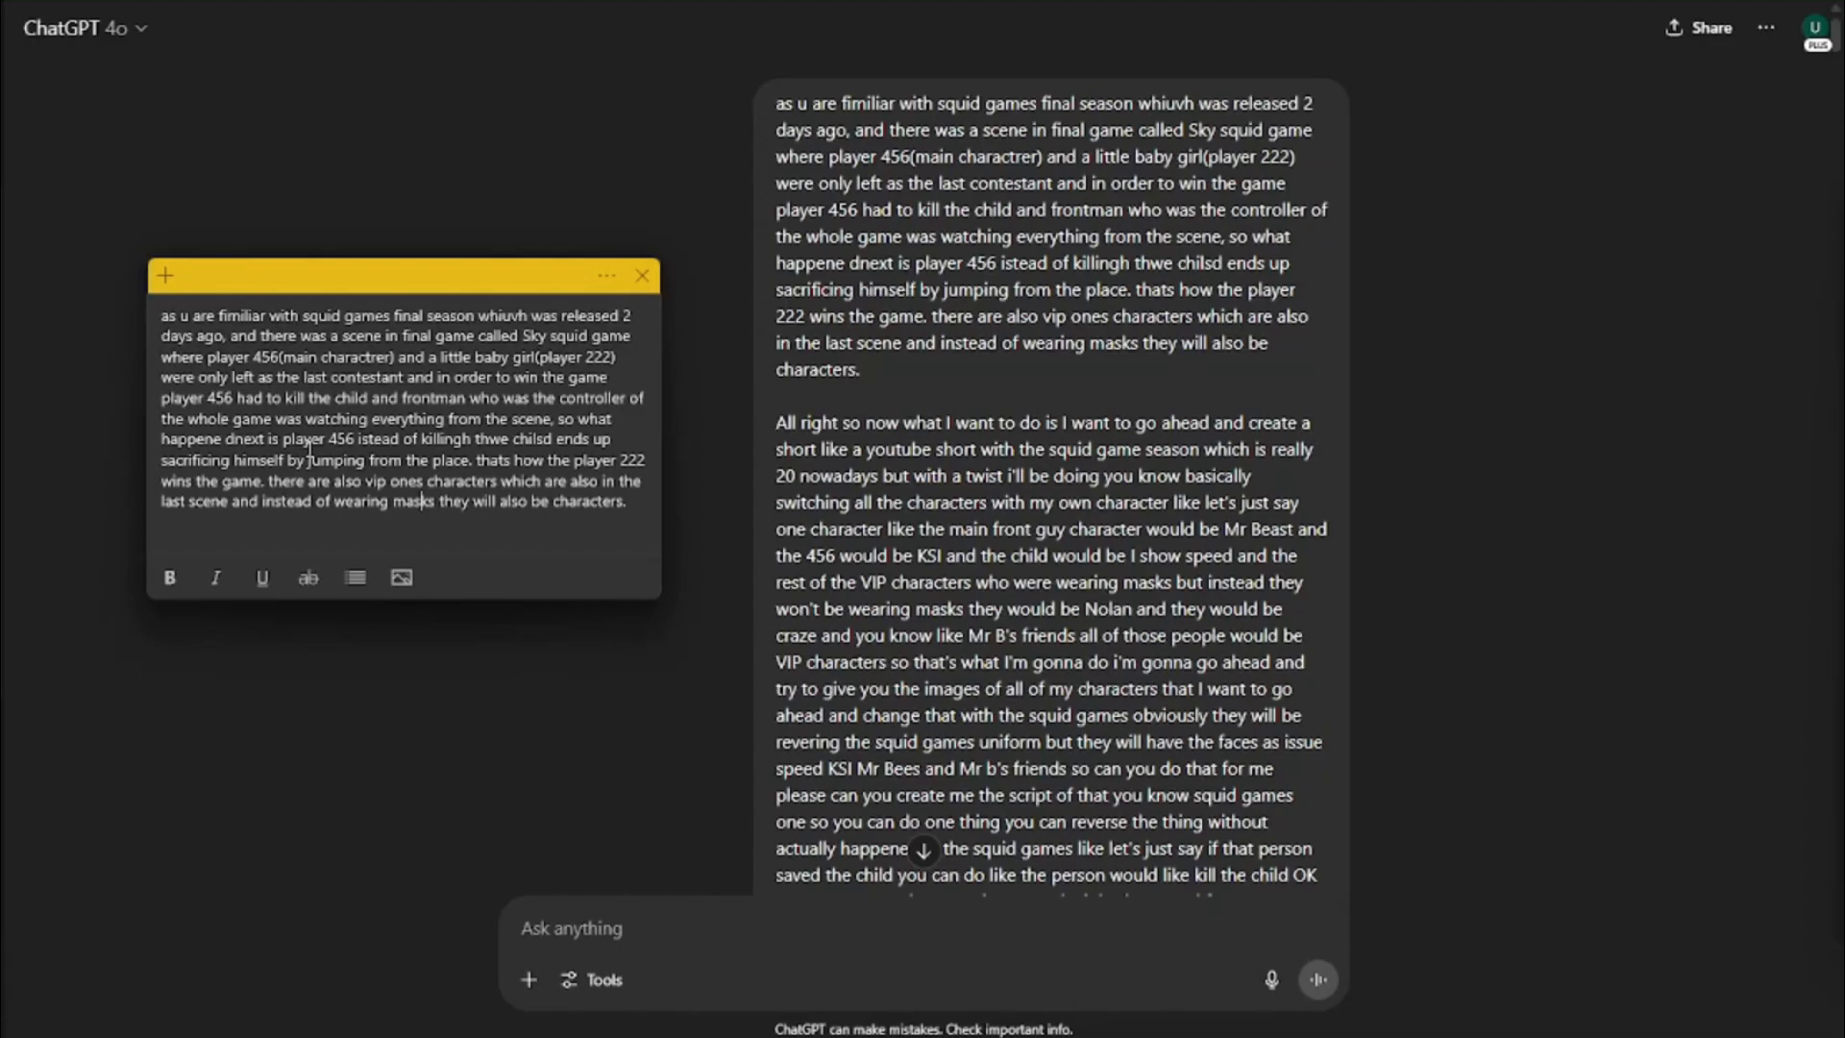
Review the Squid Game scene description in the note and the full parody request at the start of the chat.
left_click_drag(159, 318, 634, 516)
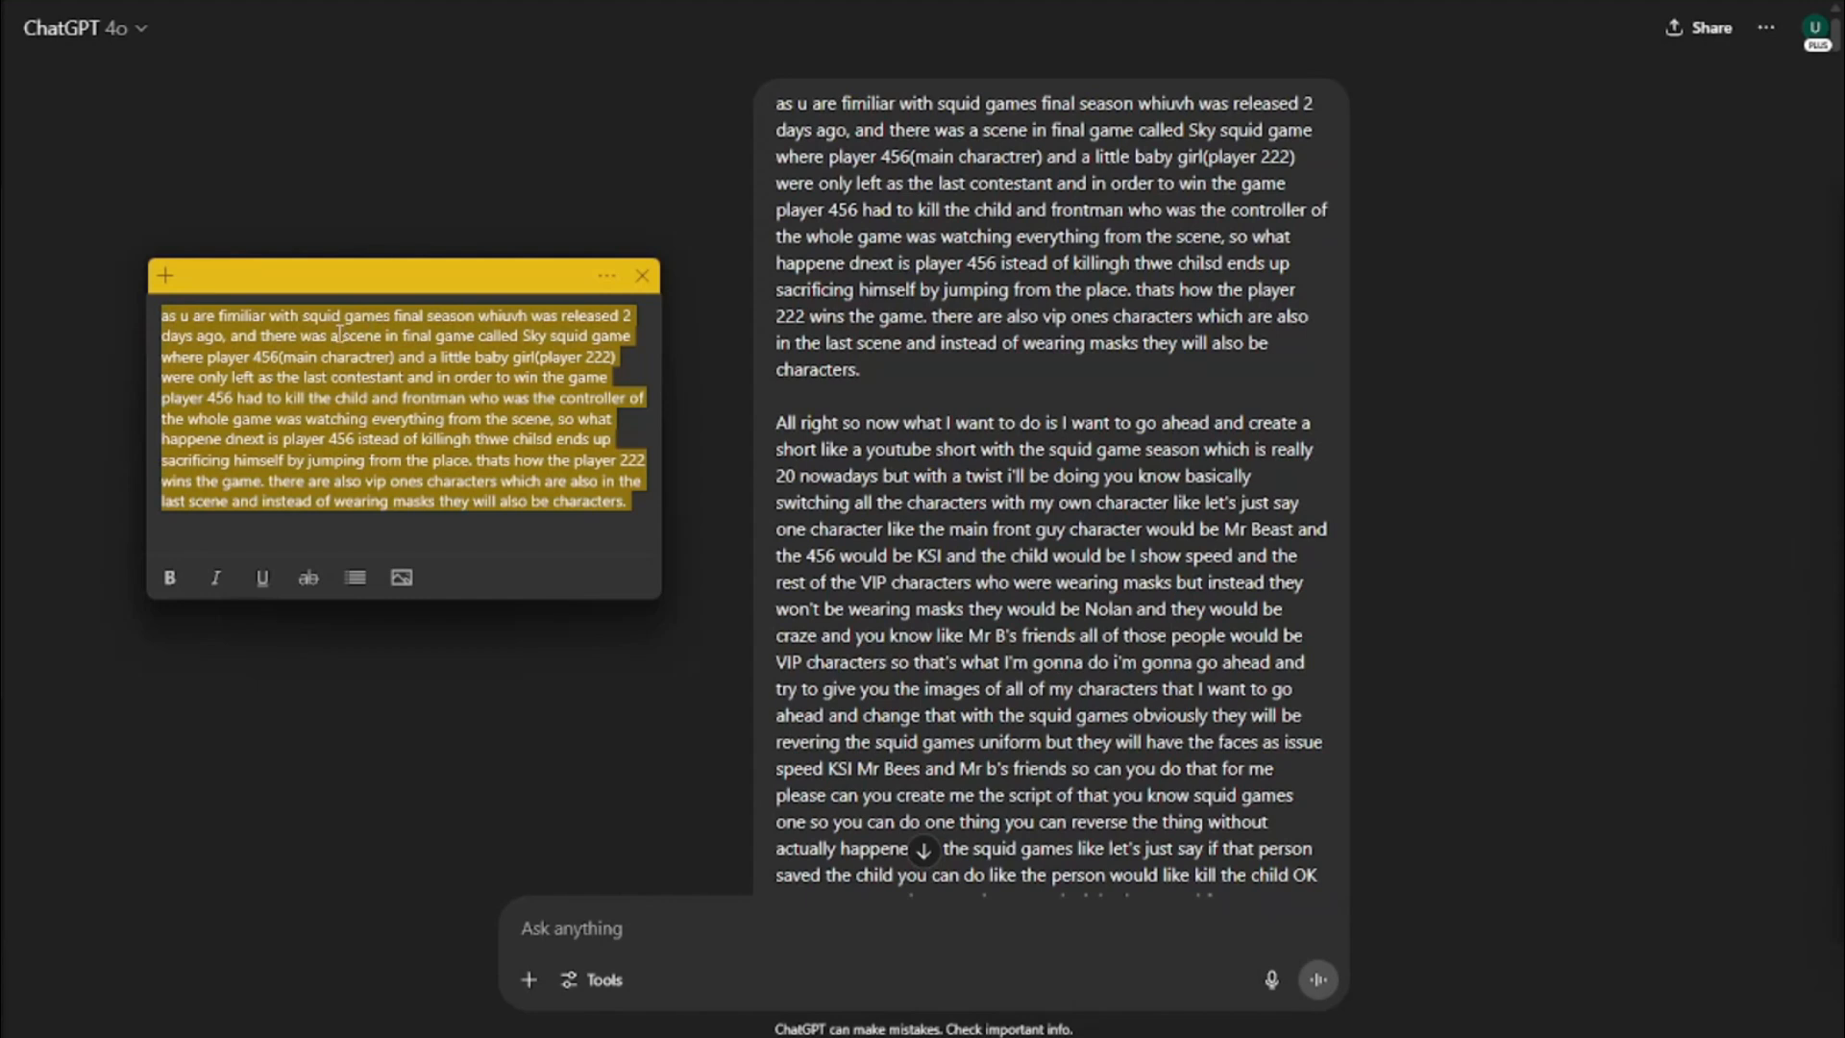
left_click(1014, 178)
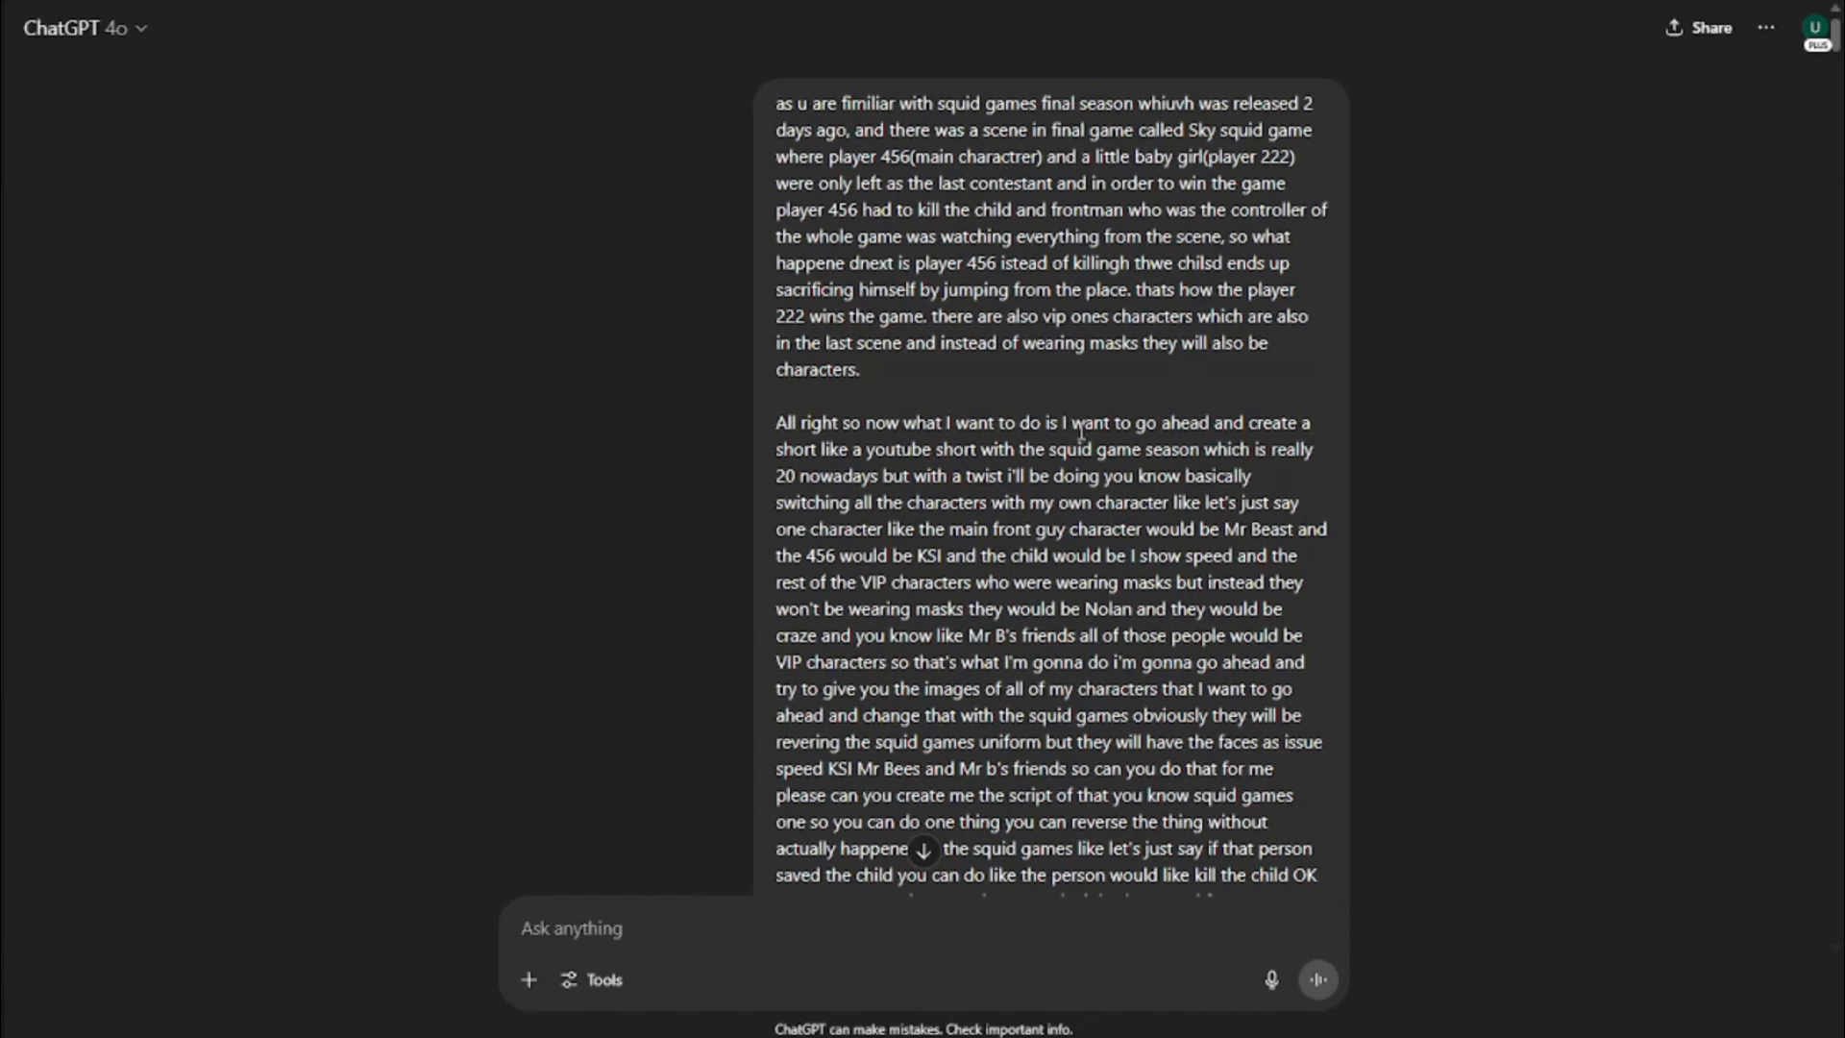
scroll(964, 481, "down", 1)
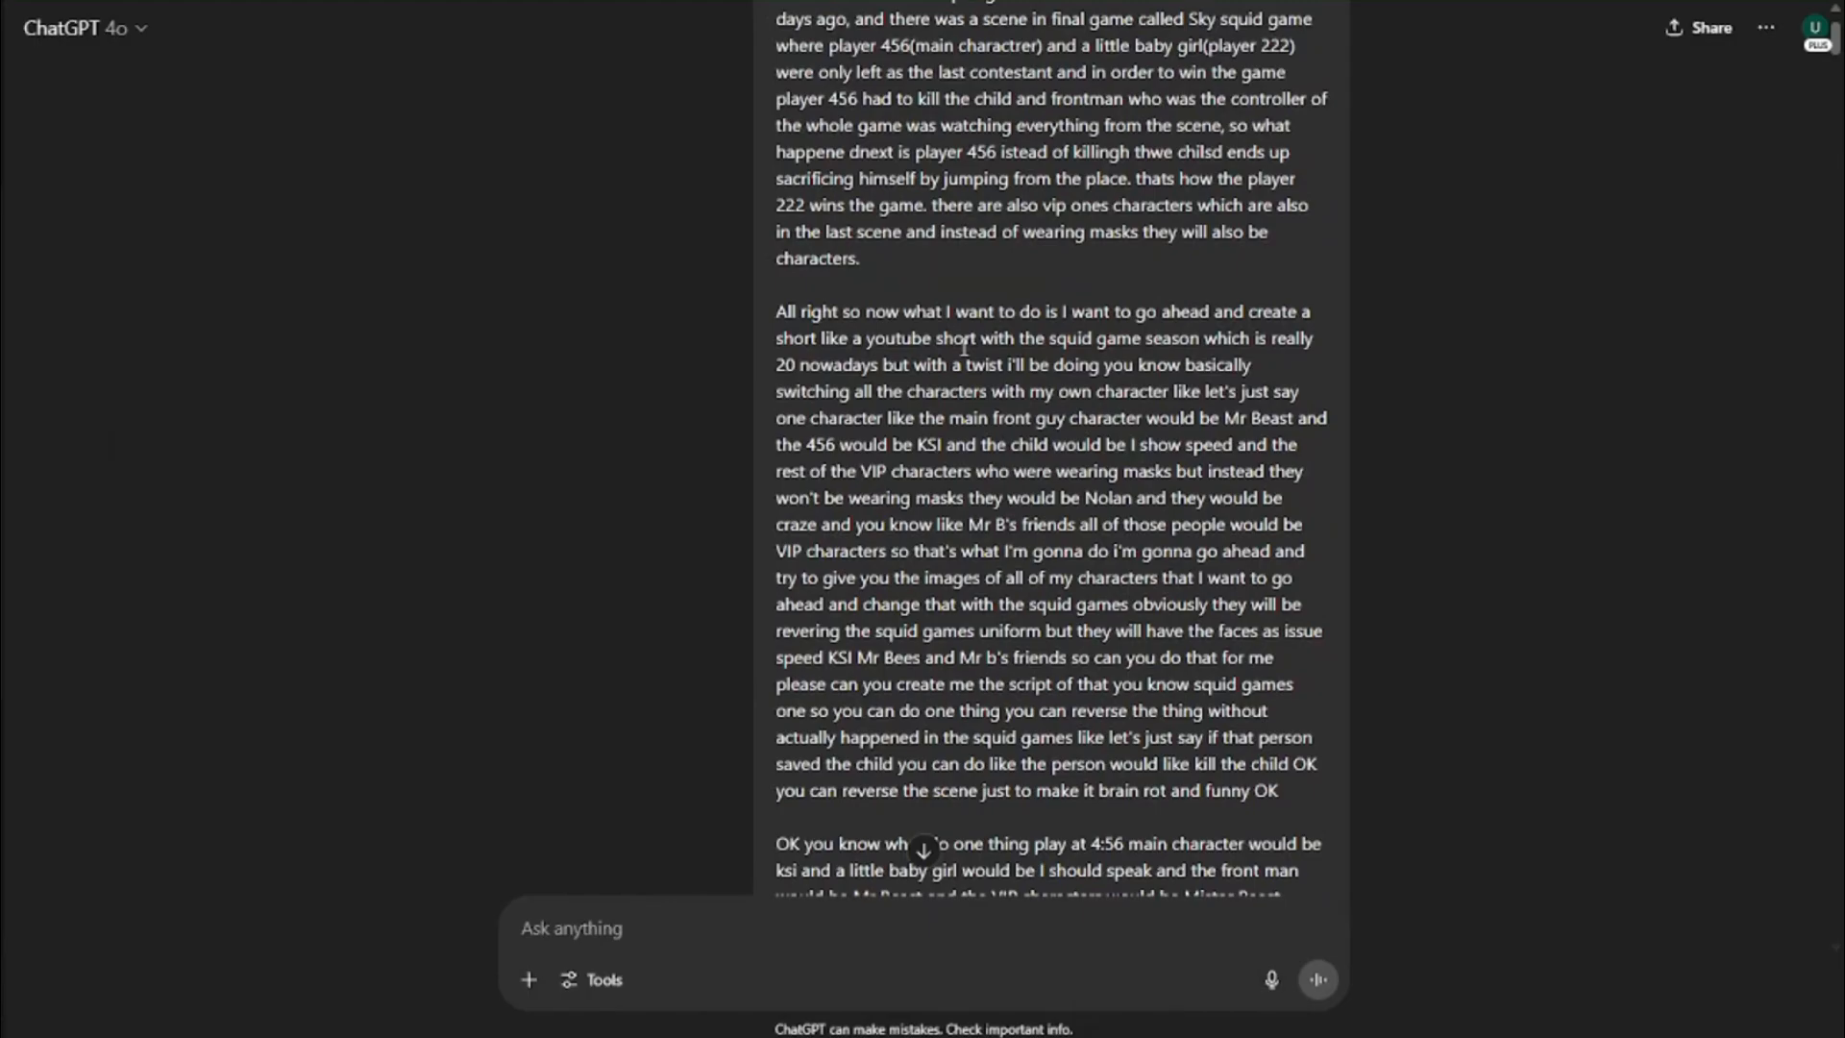
scroll(964, 348, "up", 1)
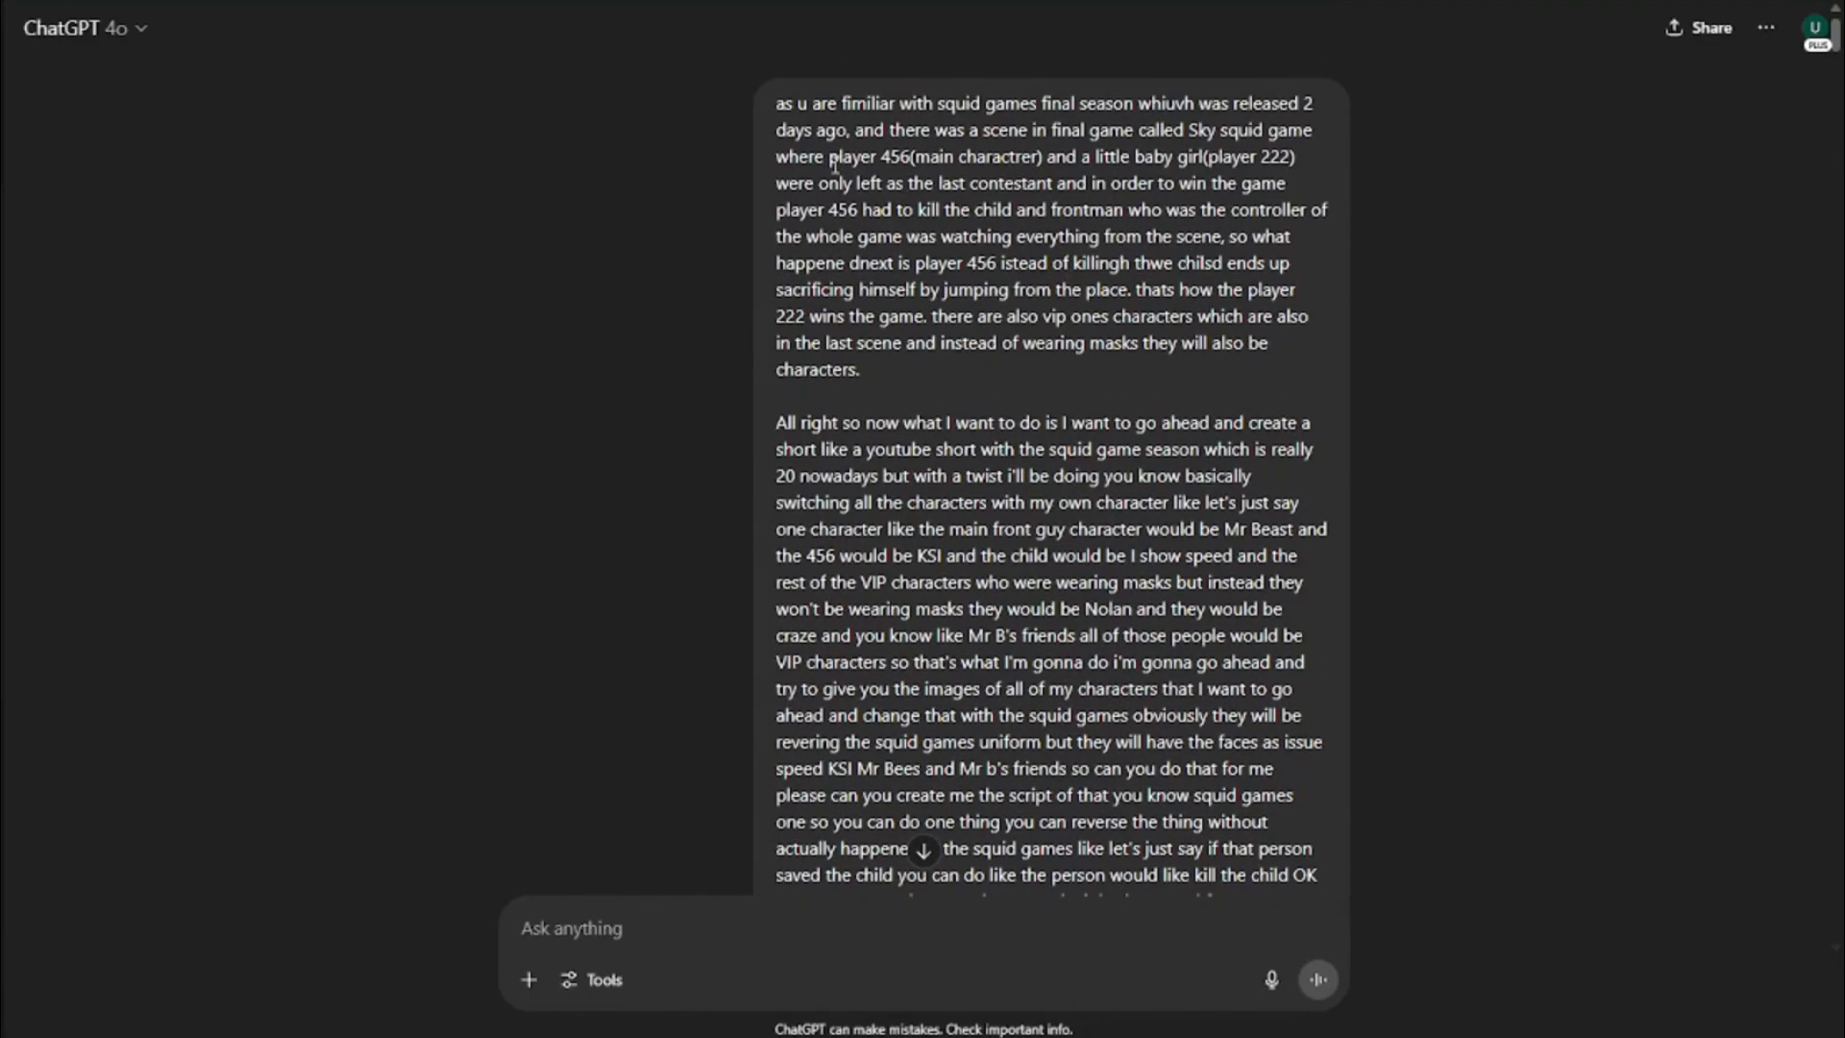
left_click_drag(830, 161, 1254, 153)
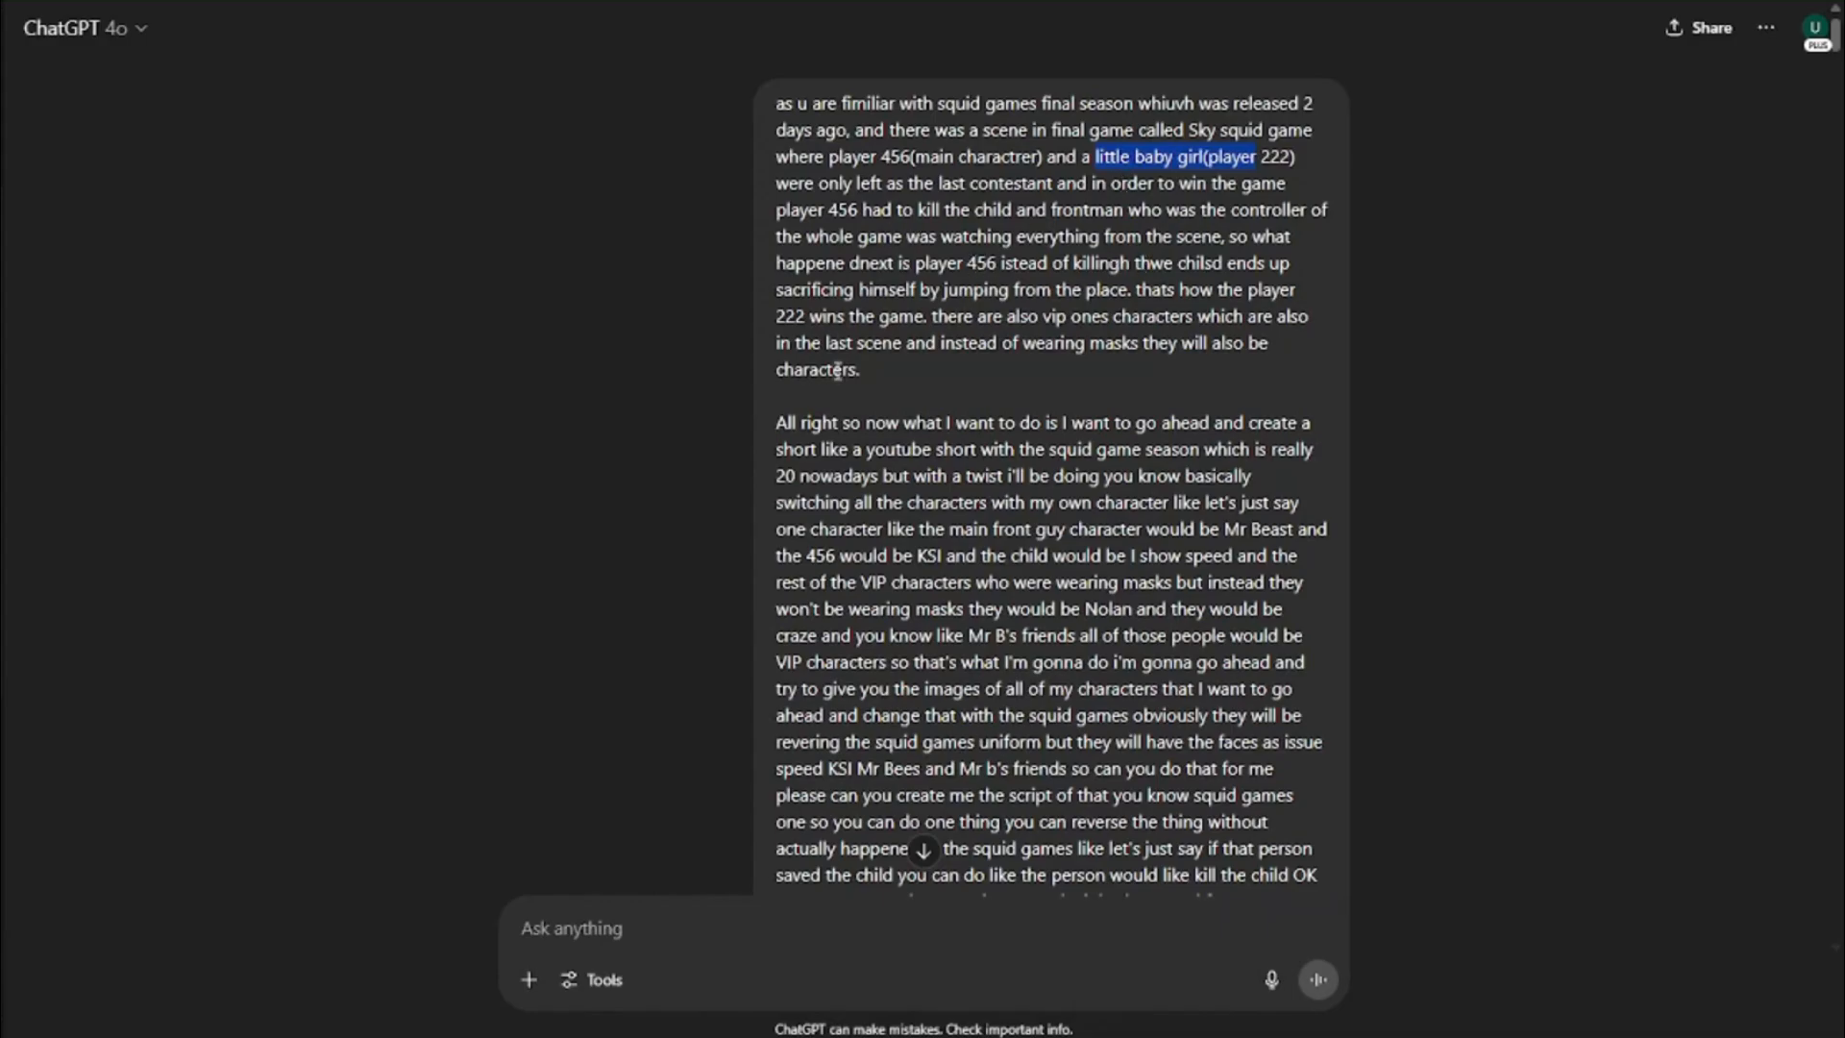
scroll(1057, 240, "down", 3)
left_click_drag(784, 92, 1316, 673)
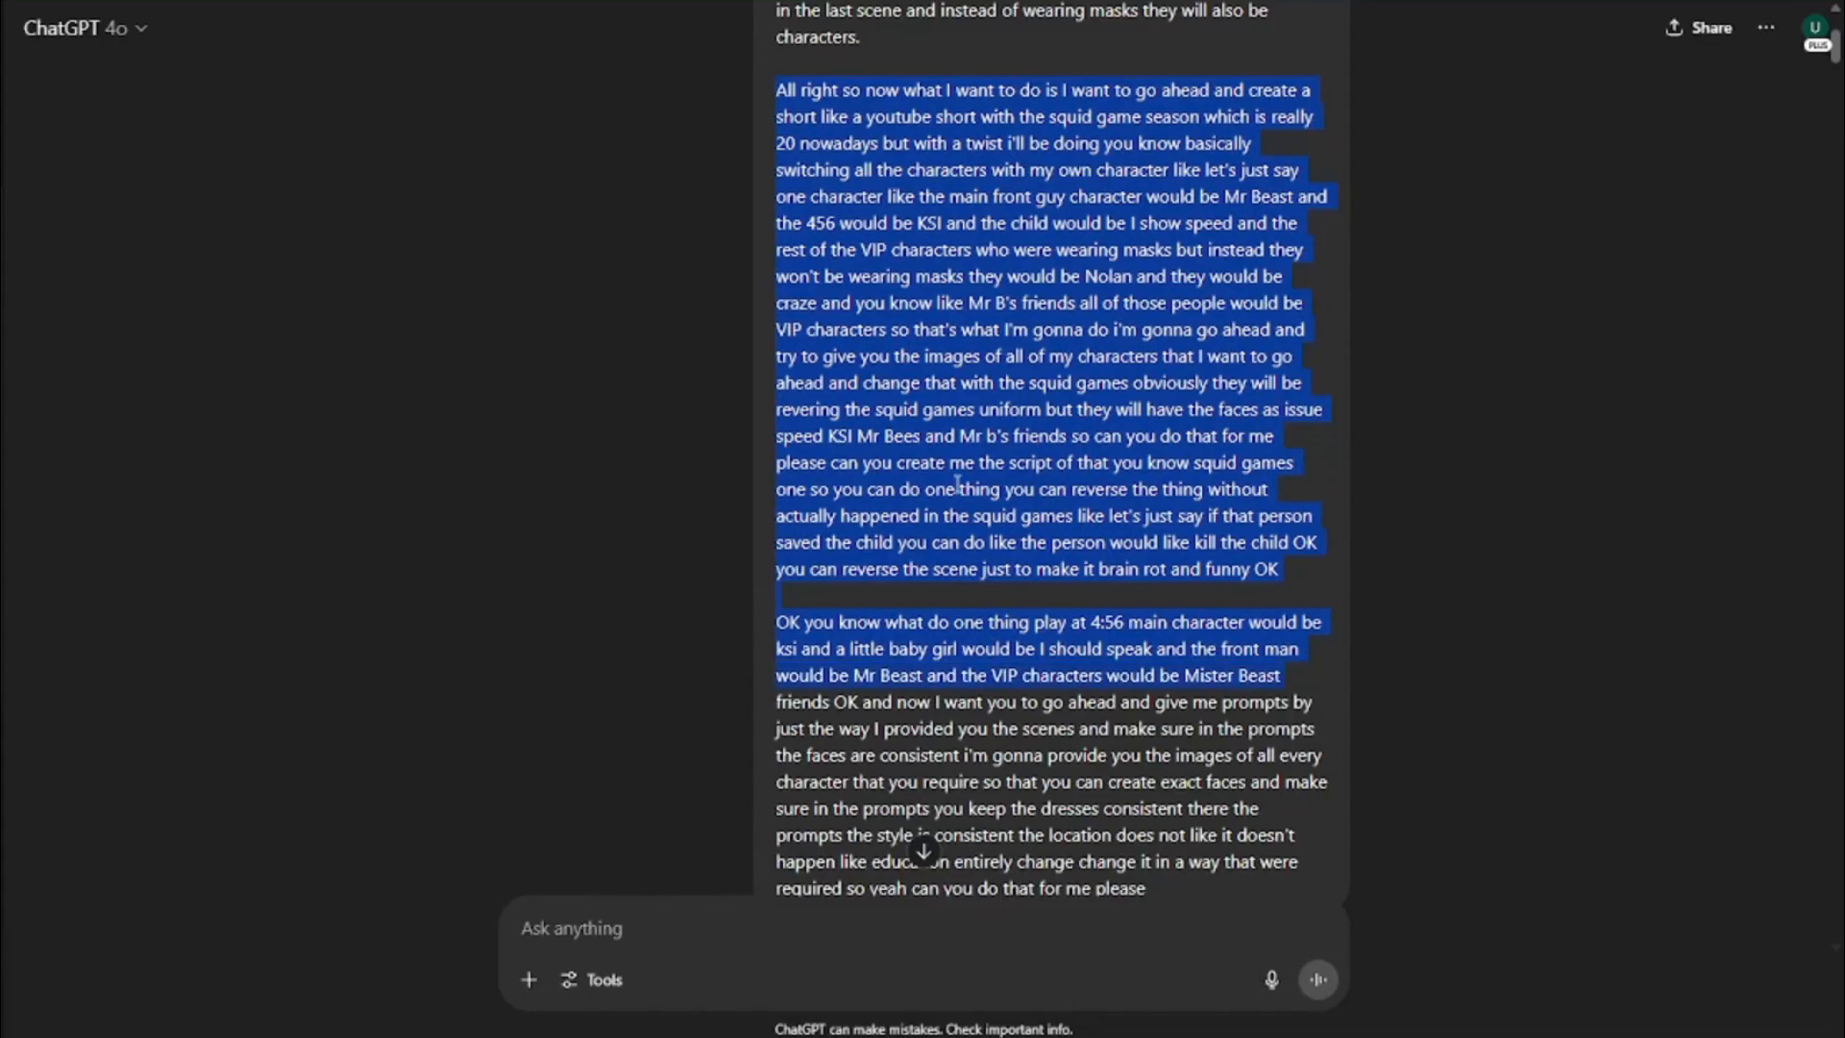
scroll(957, 484, "down", 3)
left_click(1119, 526)
left_click_drag(1157, 562, 776, 213)
scroll(886, 296, "up", 4)
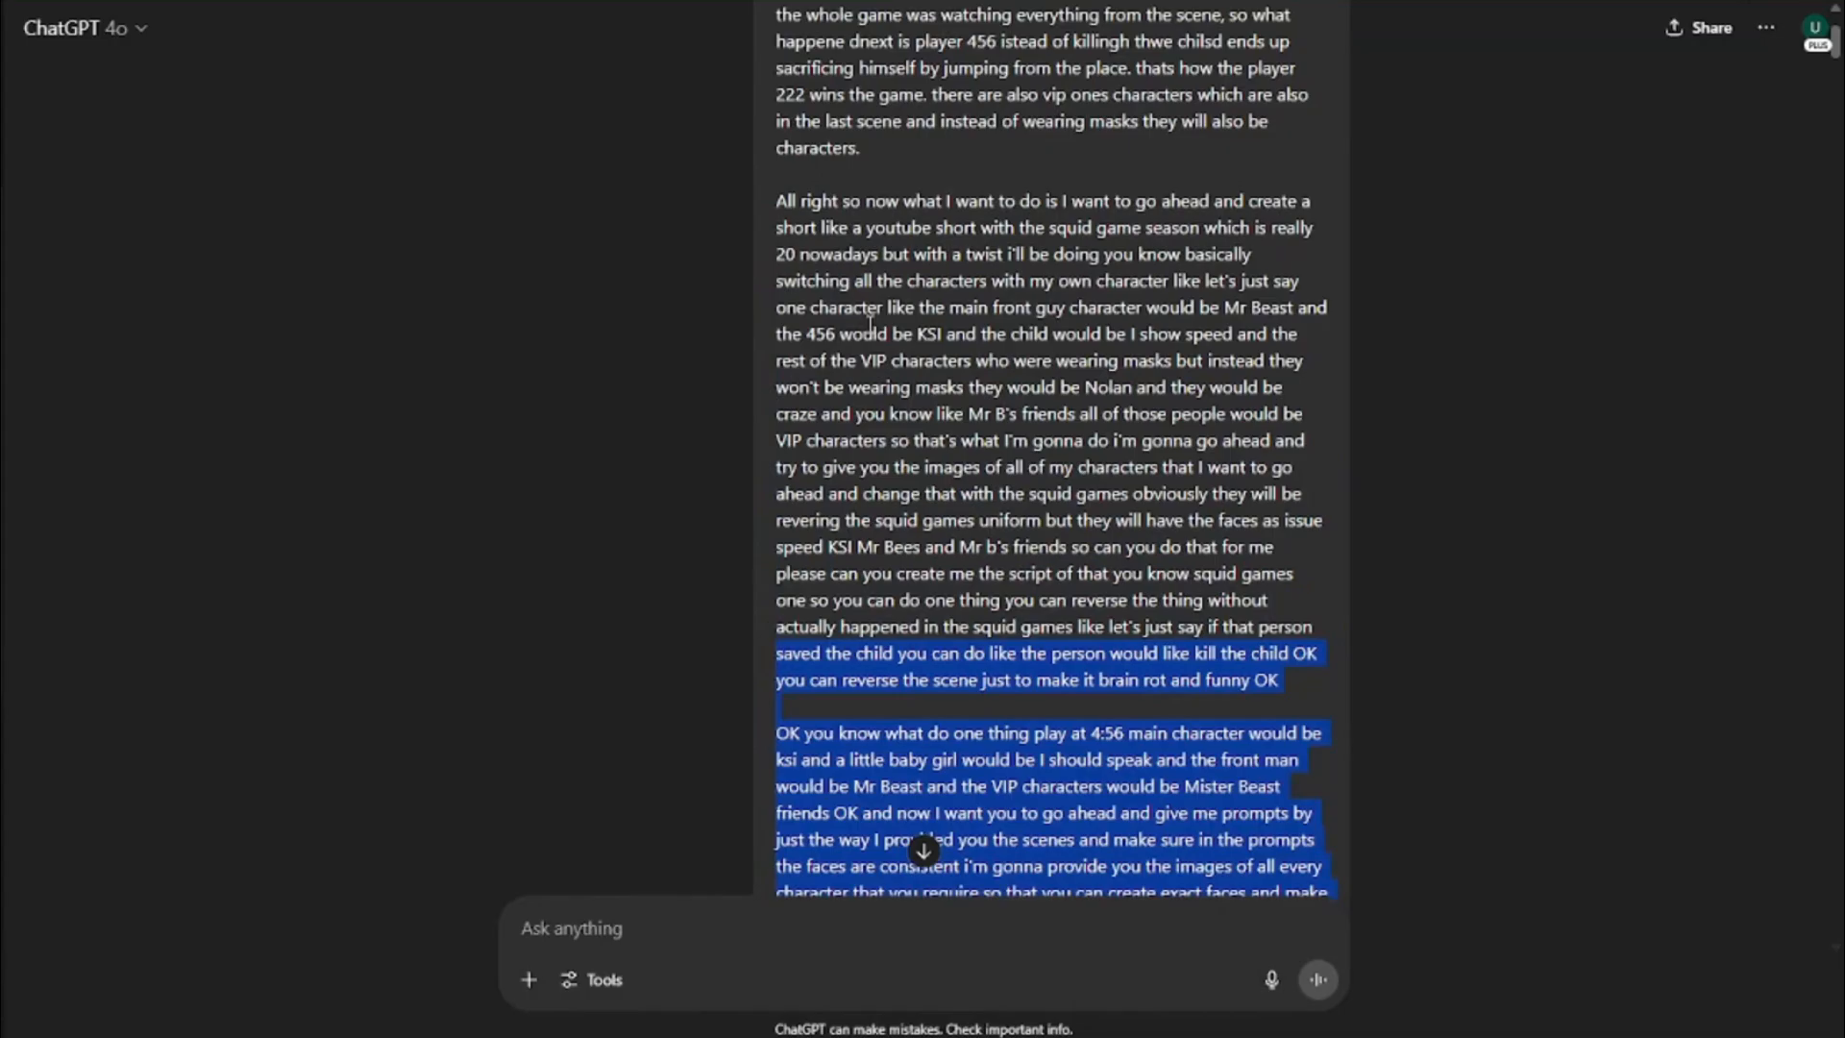
Read the reply's opening points and its table assigning YouTubers to the Squid Game roles.
scroll(874, 327, "down", 8)
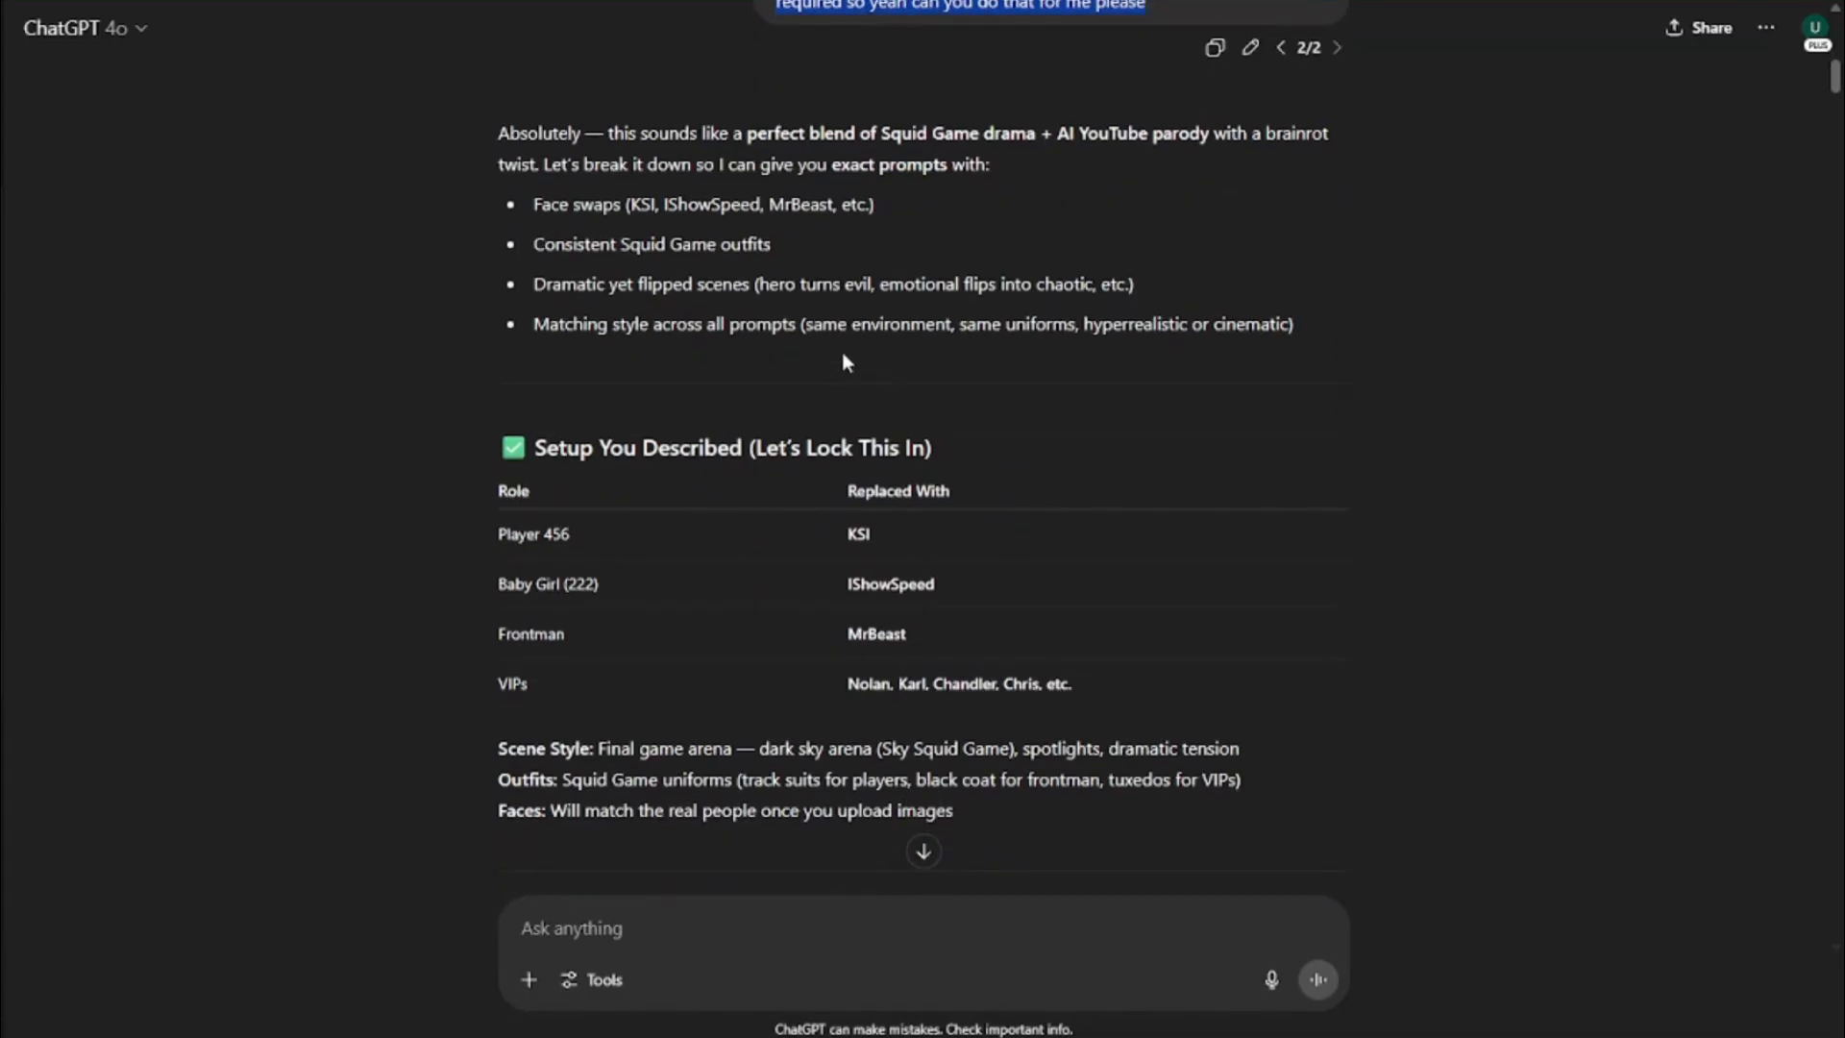
scroll(845, 361, "down", 2)
triple_click(586, 227)
left_click_drag(594, 291, 949, 326)
left_click_drag(530, 357, 842, 379)
left_click(540, 415)
left_click_drag(540, 416, 1202, 432)
left_click_drag(586, 457, 1189, 469)
Read the reversed script idea, the upload instructions and the sample prompt template in the reply.
scroll(416, 493, "down", 3)
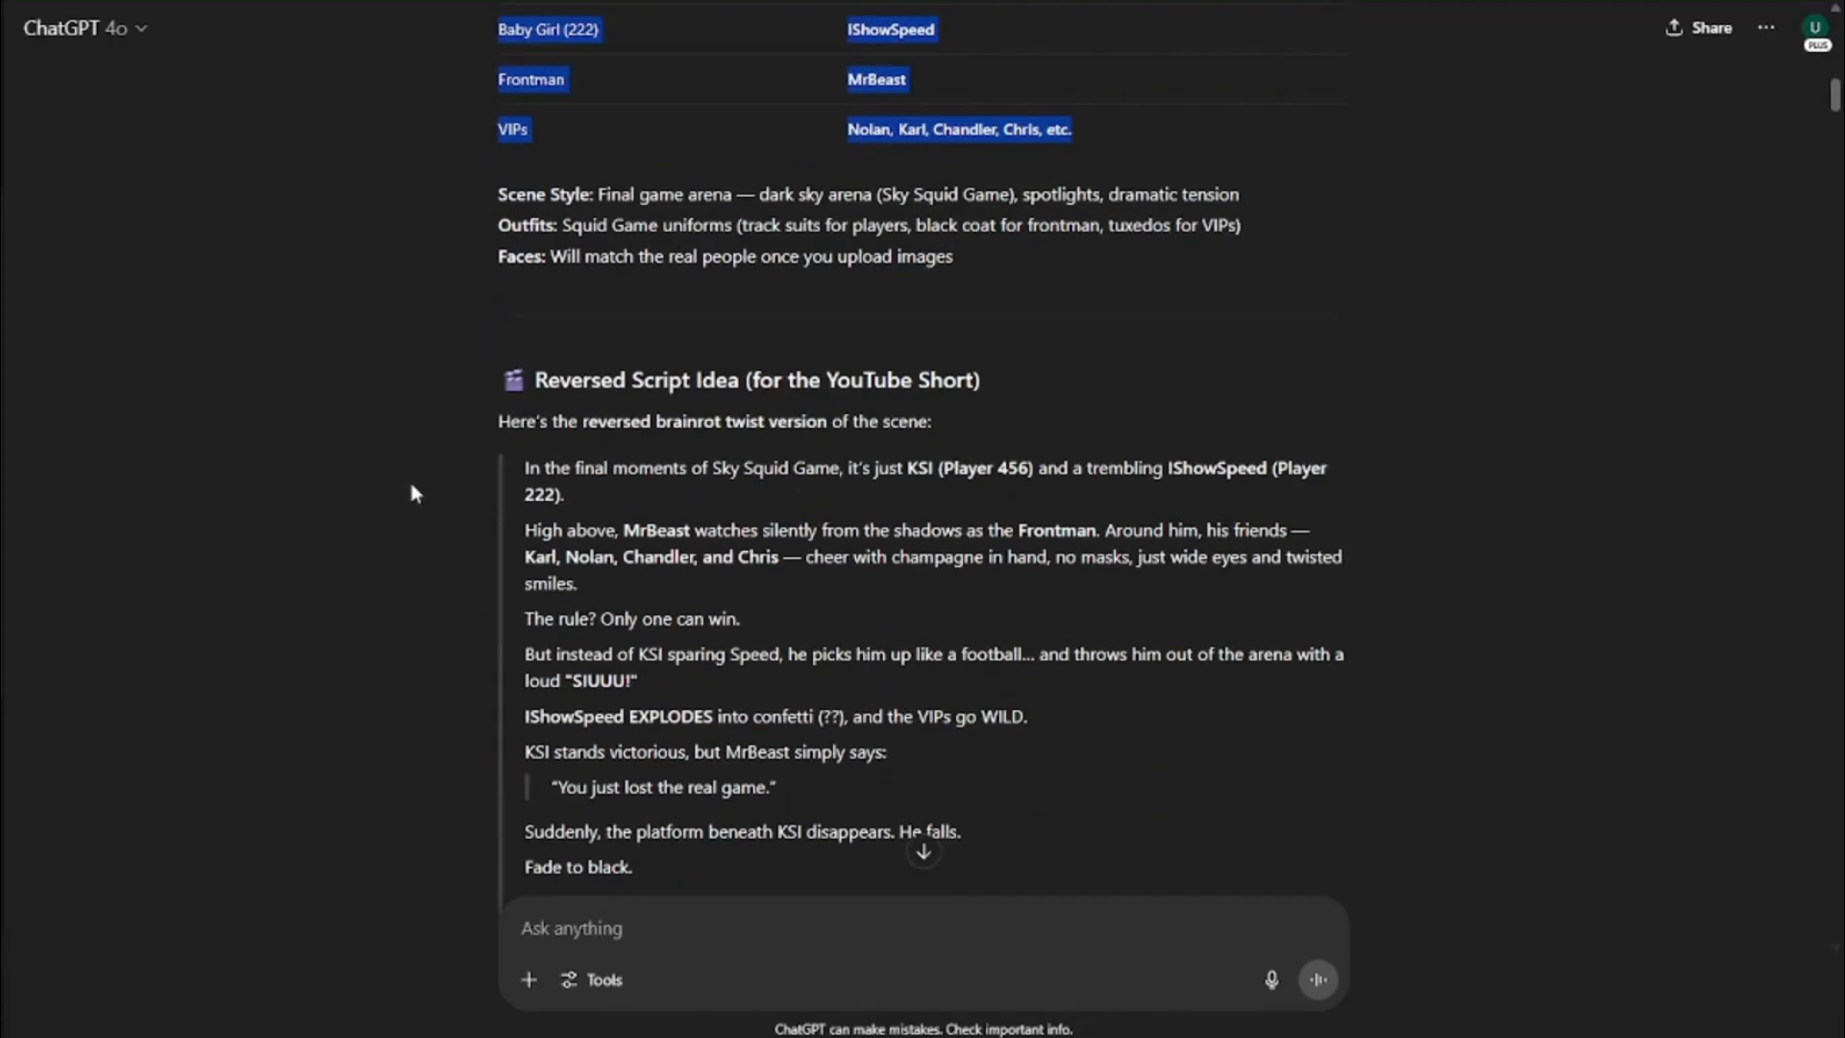
scroll(492, 423, "down", 1)
left_click_drag(502, 259, 844, 784)
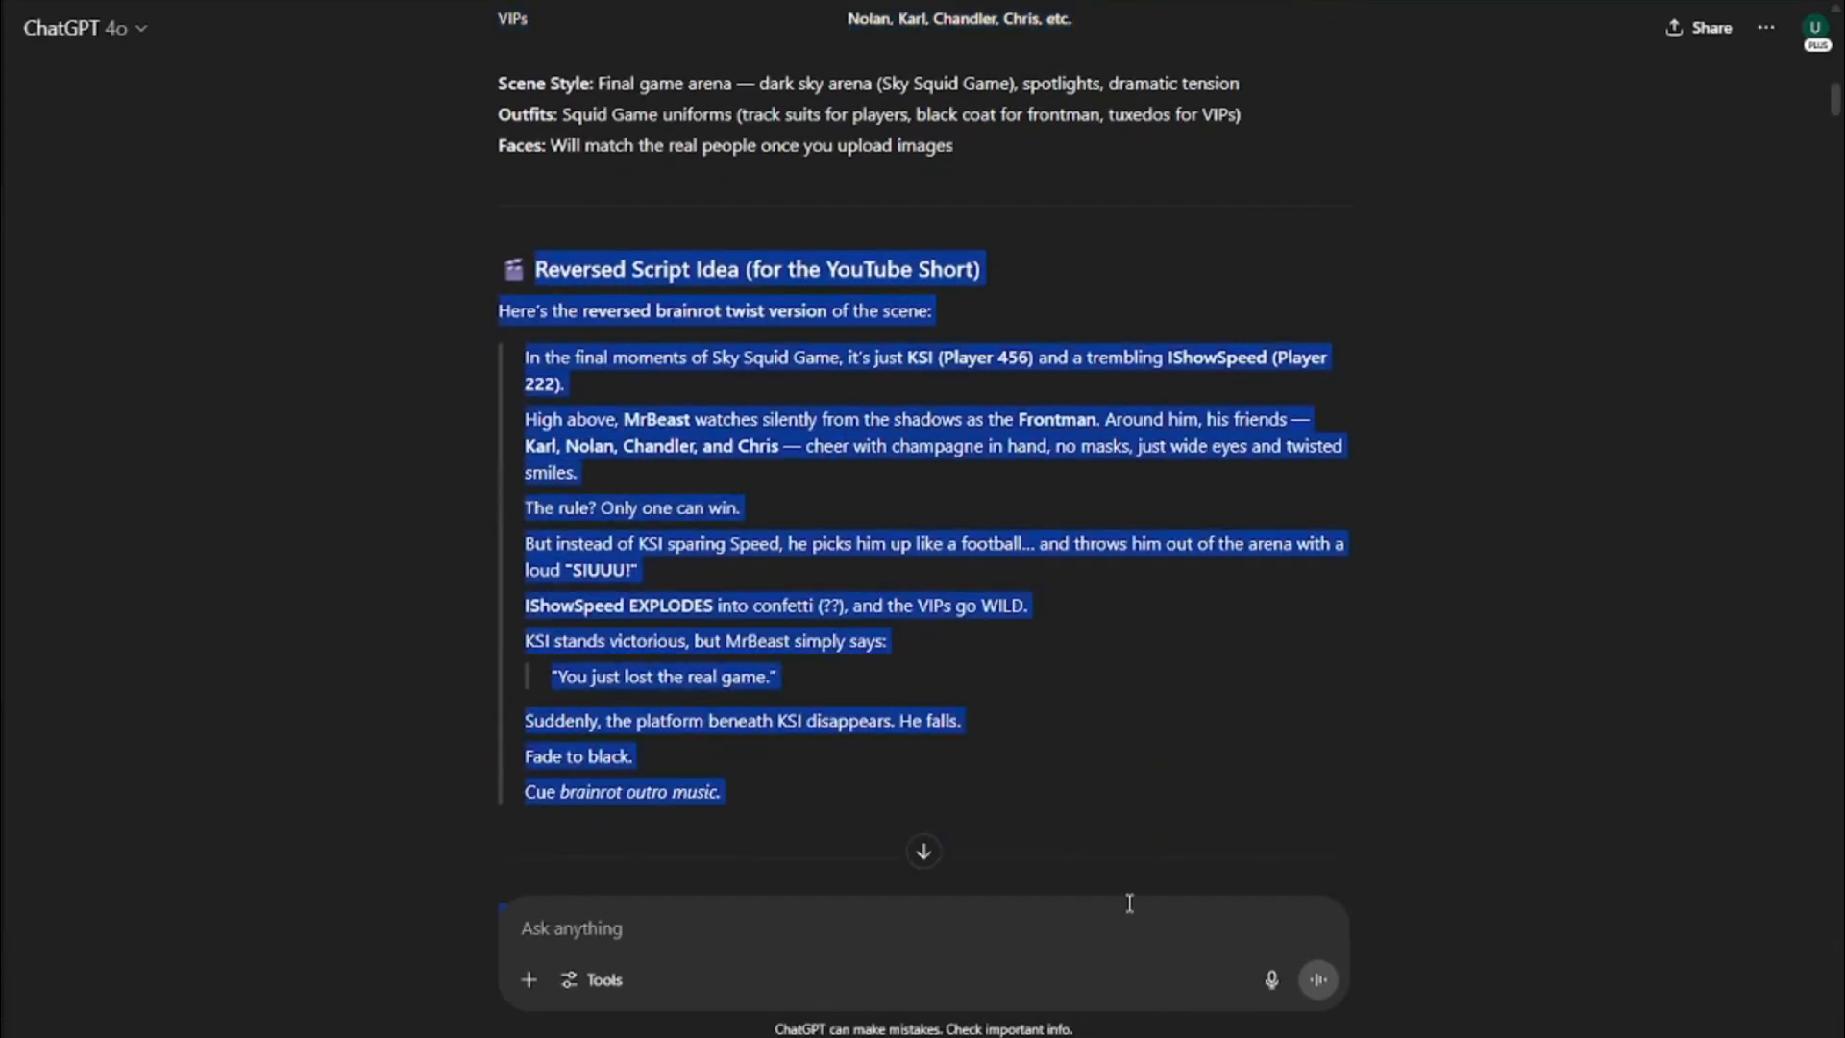
scroll(539, 449, "down", 6)
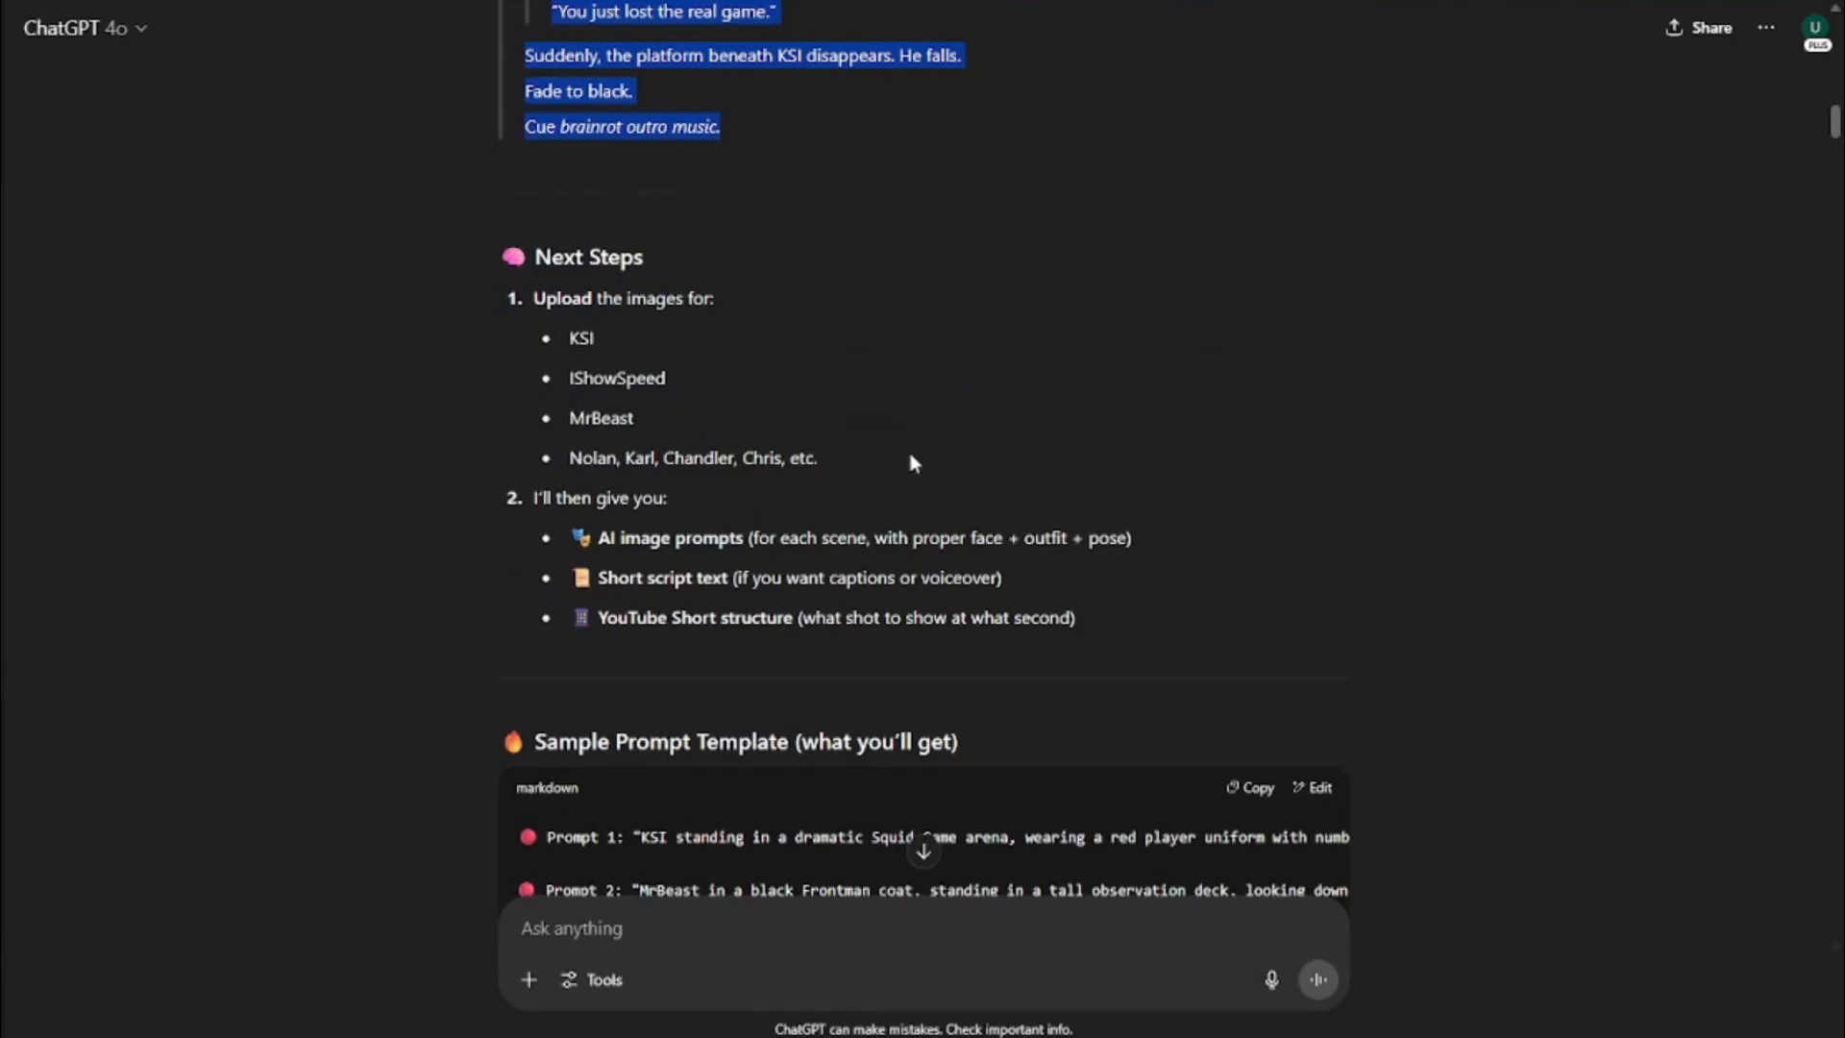
scroll(843, 400, "down", 3)
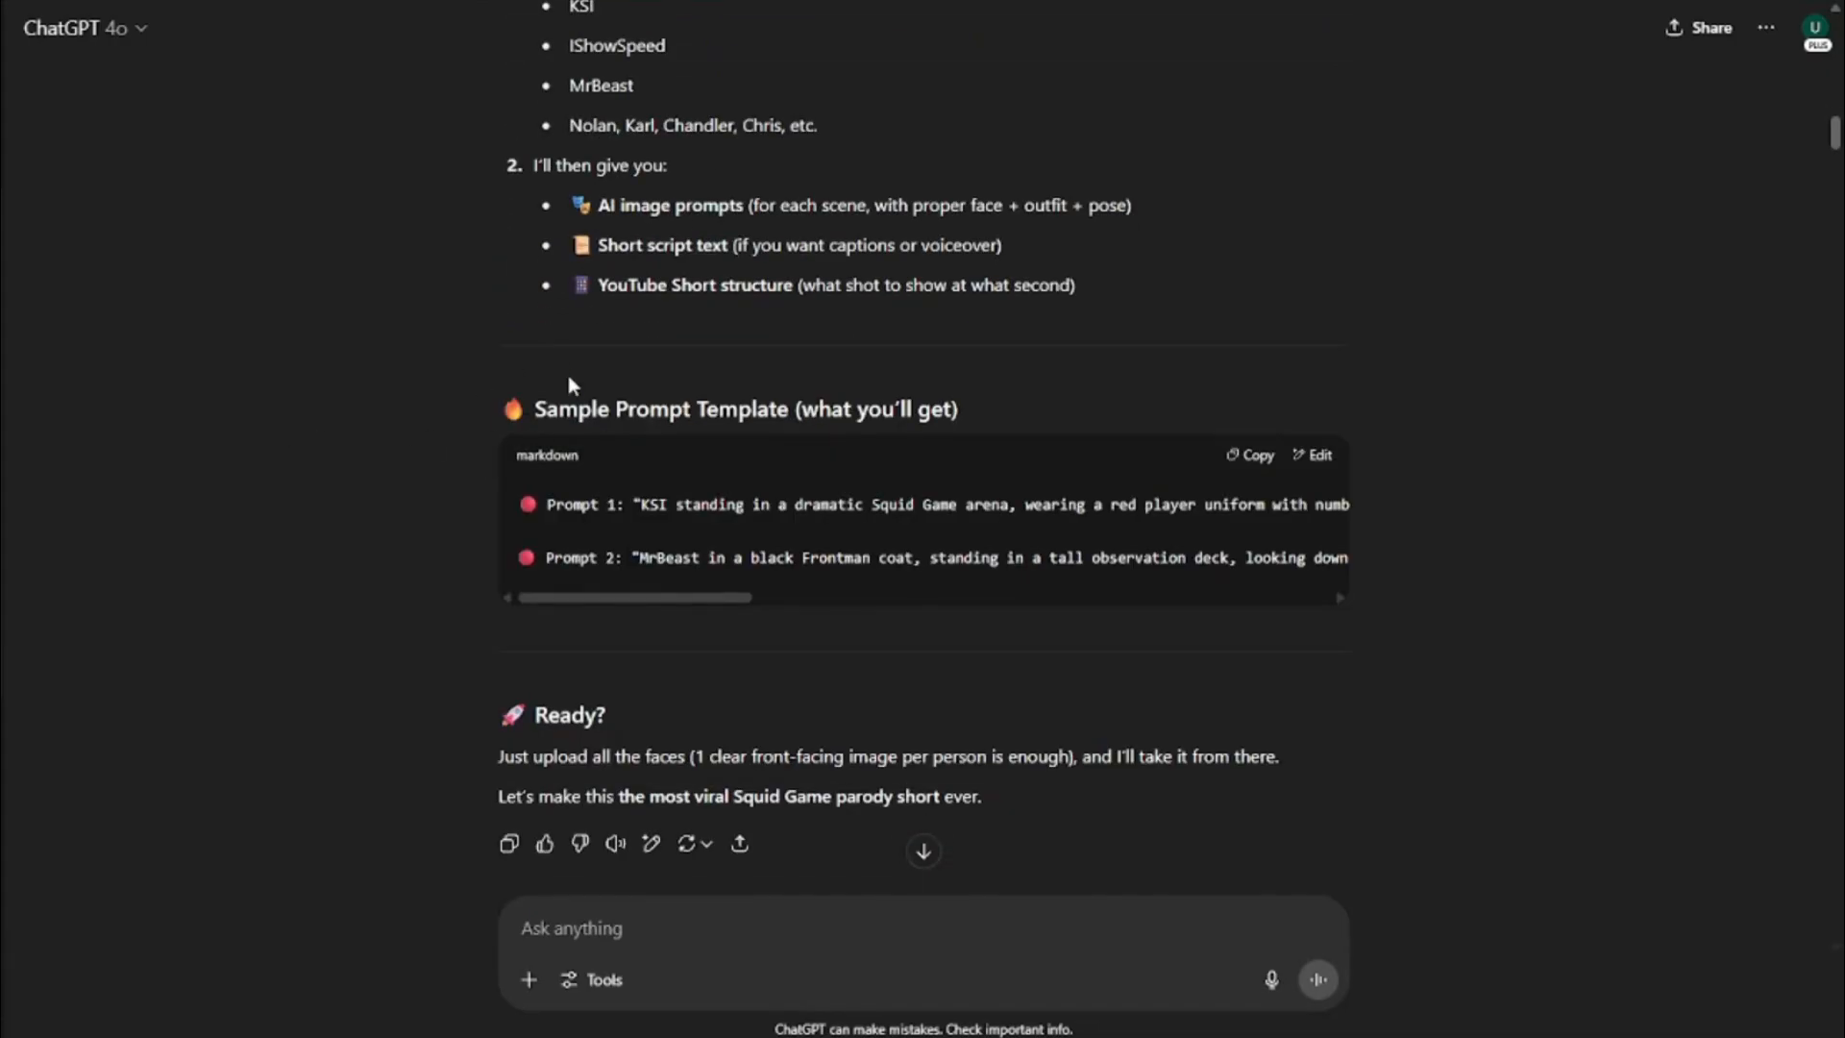
Go back over the opening parody request, then find the uploaded character photos further along in the chat.
scroll(1260, 510, "up", 20)
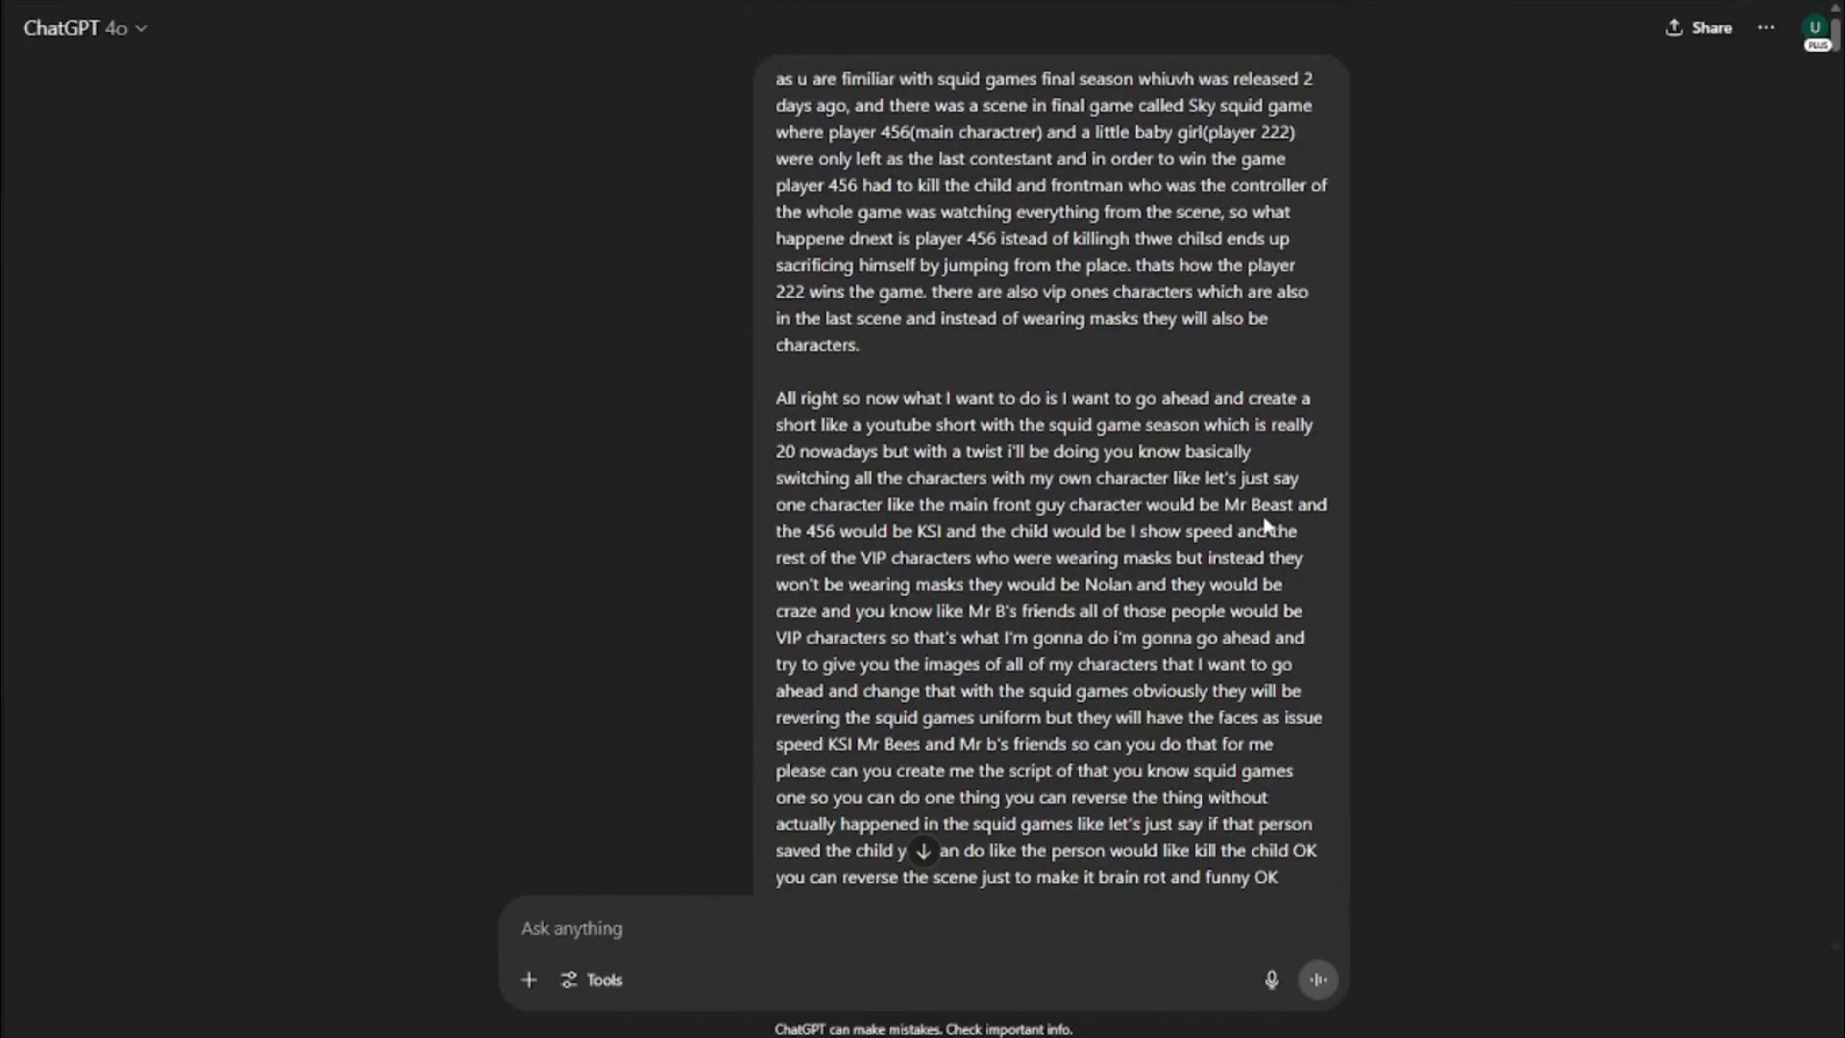
left_click_drag(777, 97, 1212, 559)
scroll(1181, 505, "down", 4)
scroll(1210, 555, "down", 2)
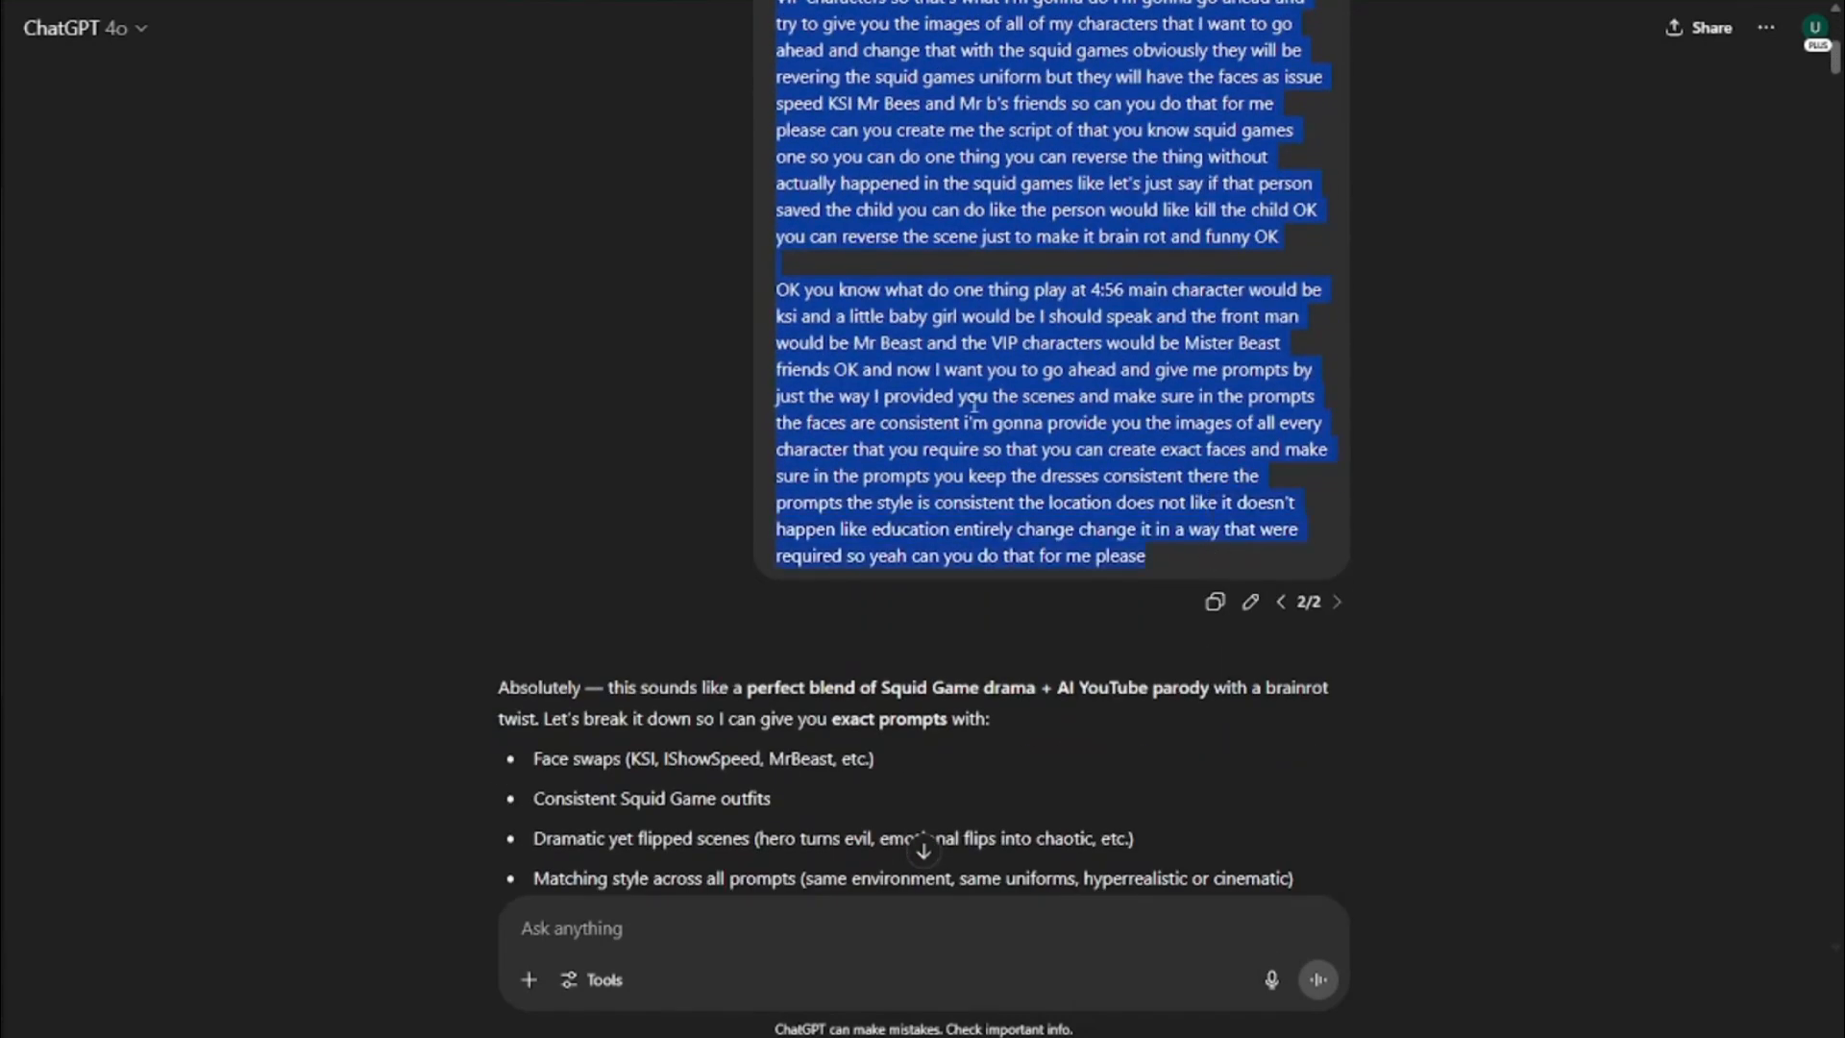
scroll(784, 389, "down", 20)
scroll(766, 385, "down", 7)
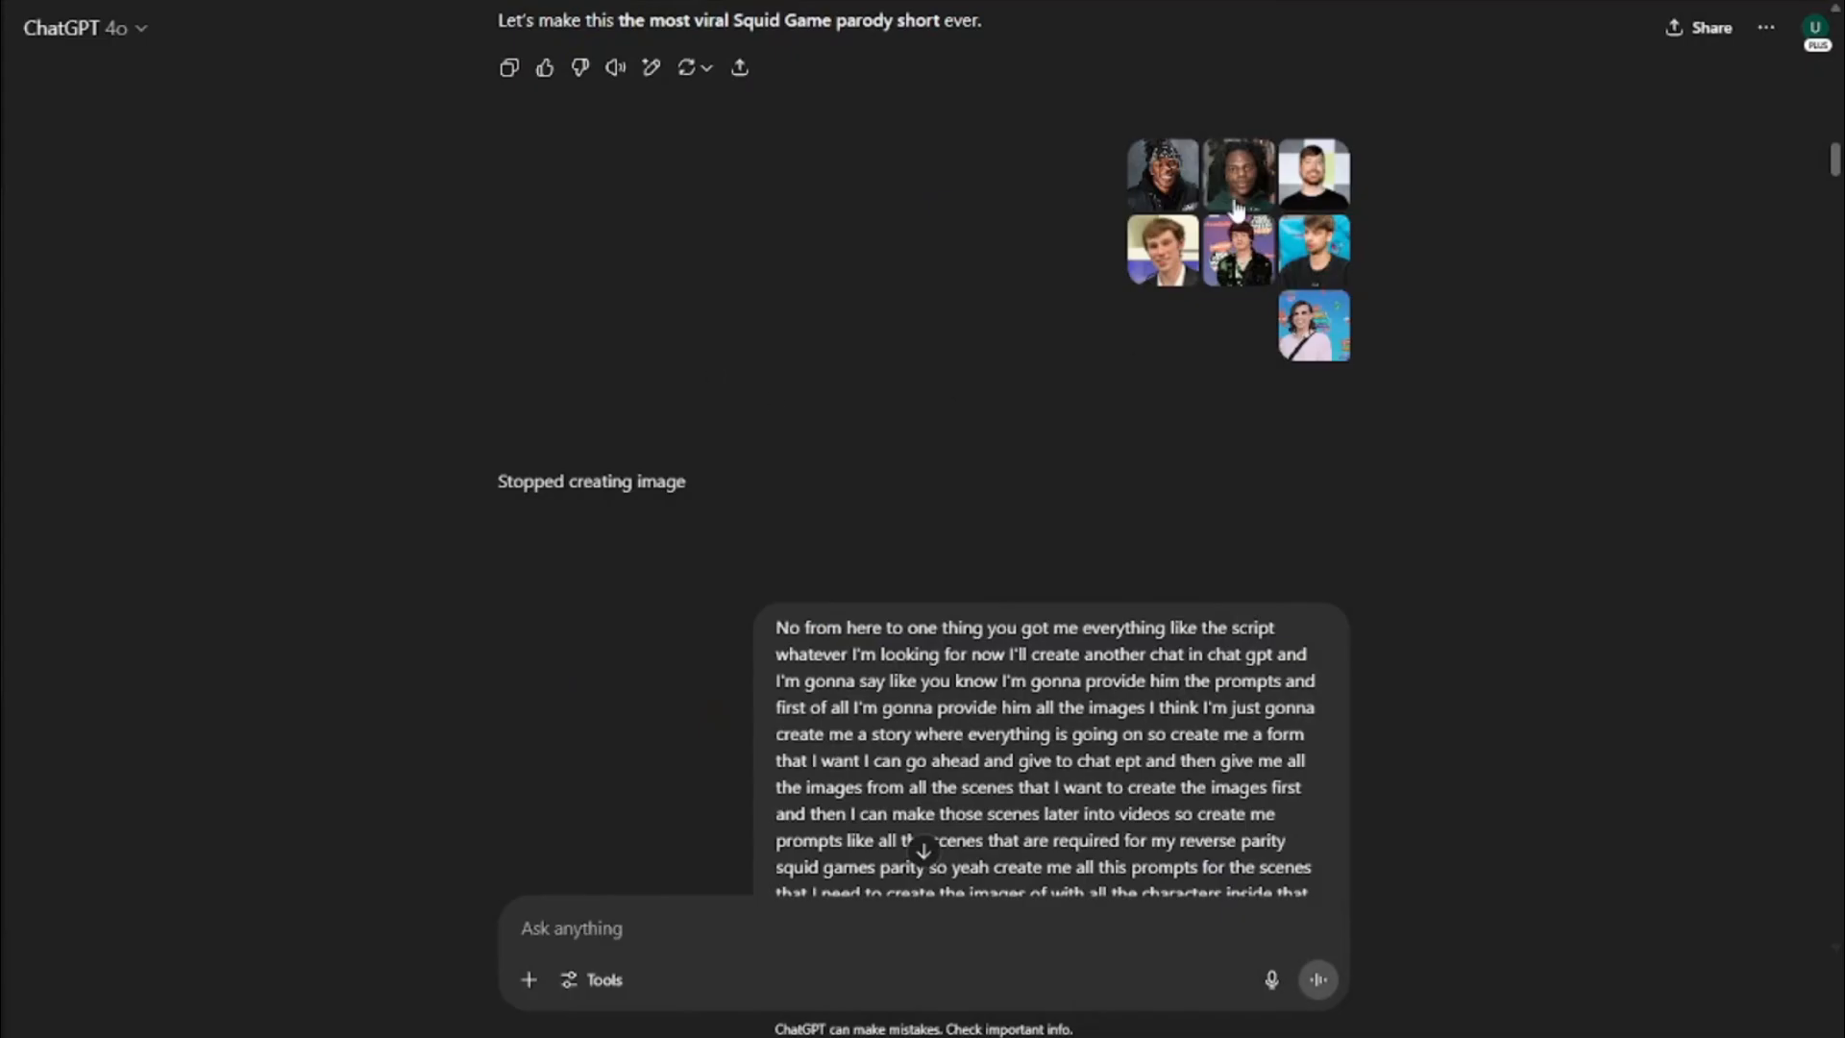
Examine the follow-up request for scene prompts and the individual prompts for Scenes 1 to 3 in the reply.
scroll(715, 440, "down", 4)
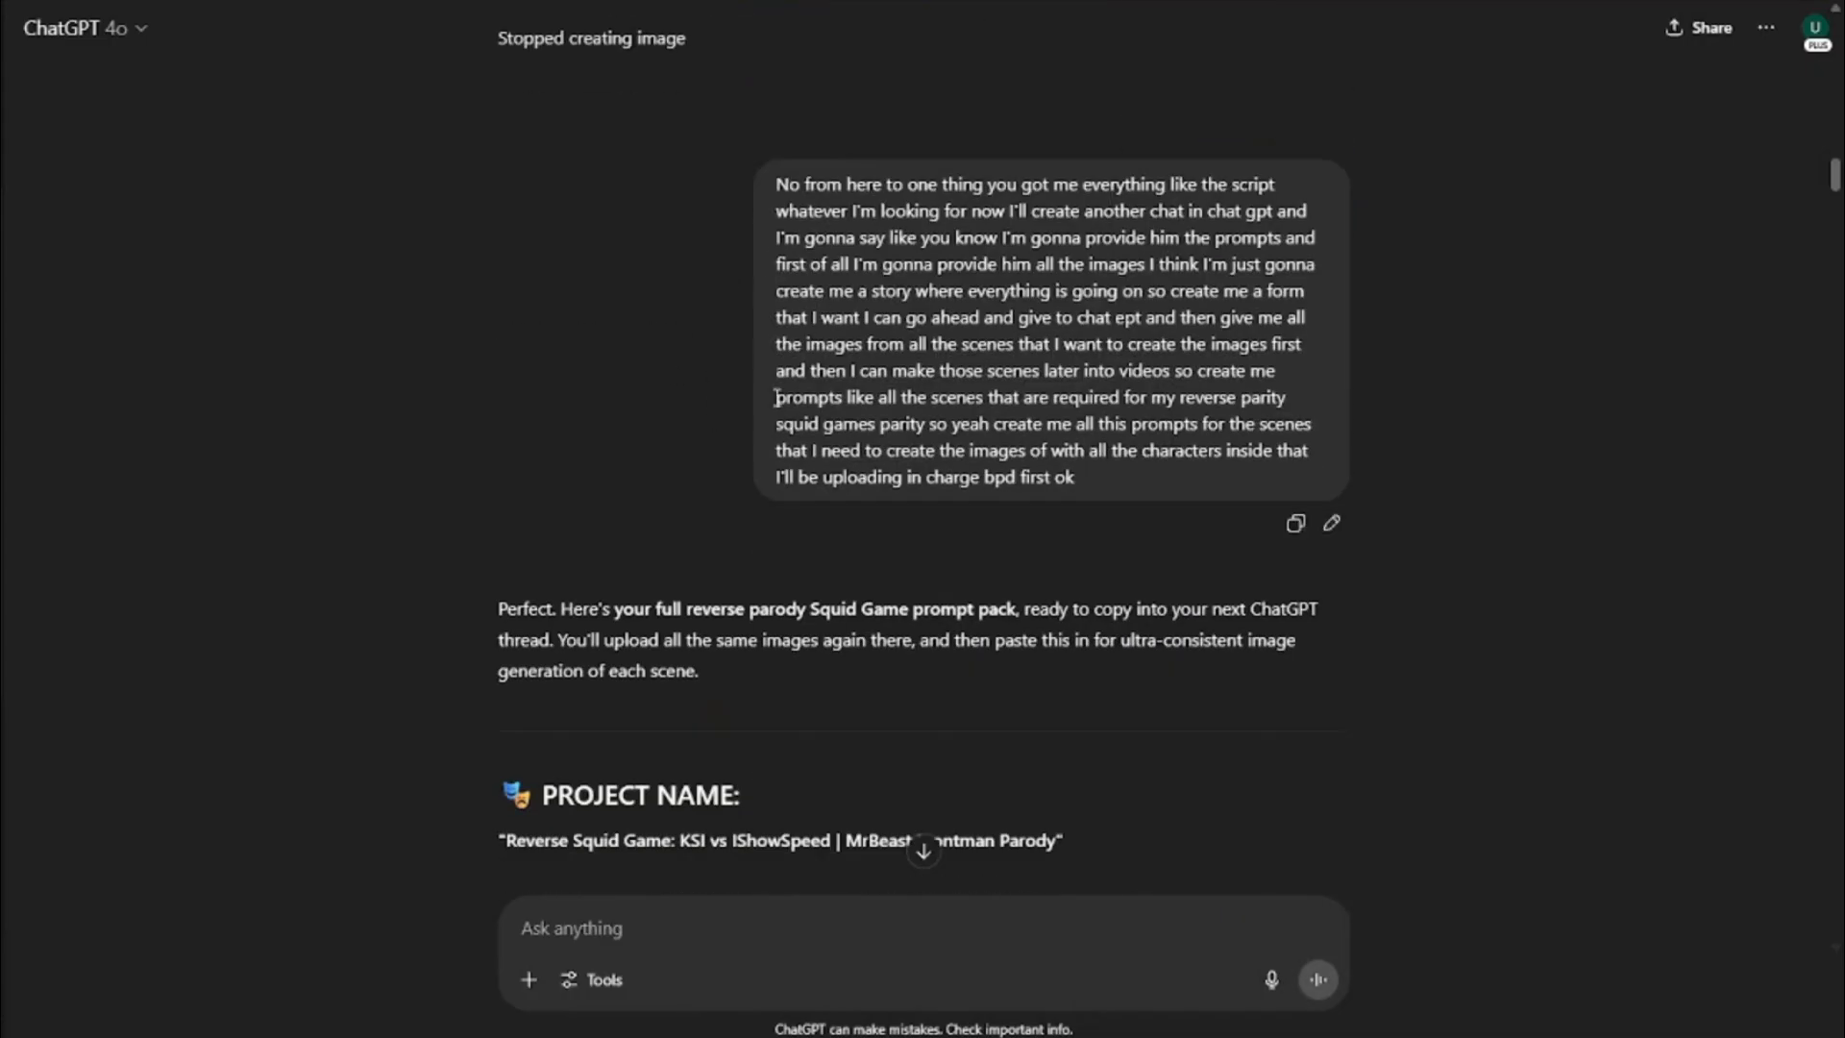
scroll(799, 391, "down", 12)
scroll(798, 389, "down", 10)
scroll(798, 384, "up", 6)
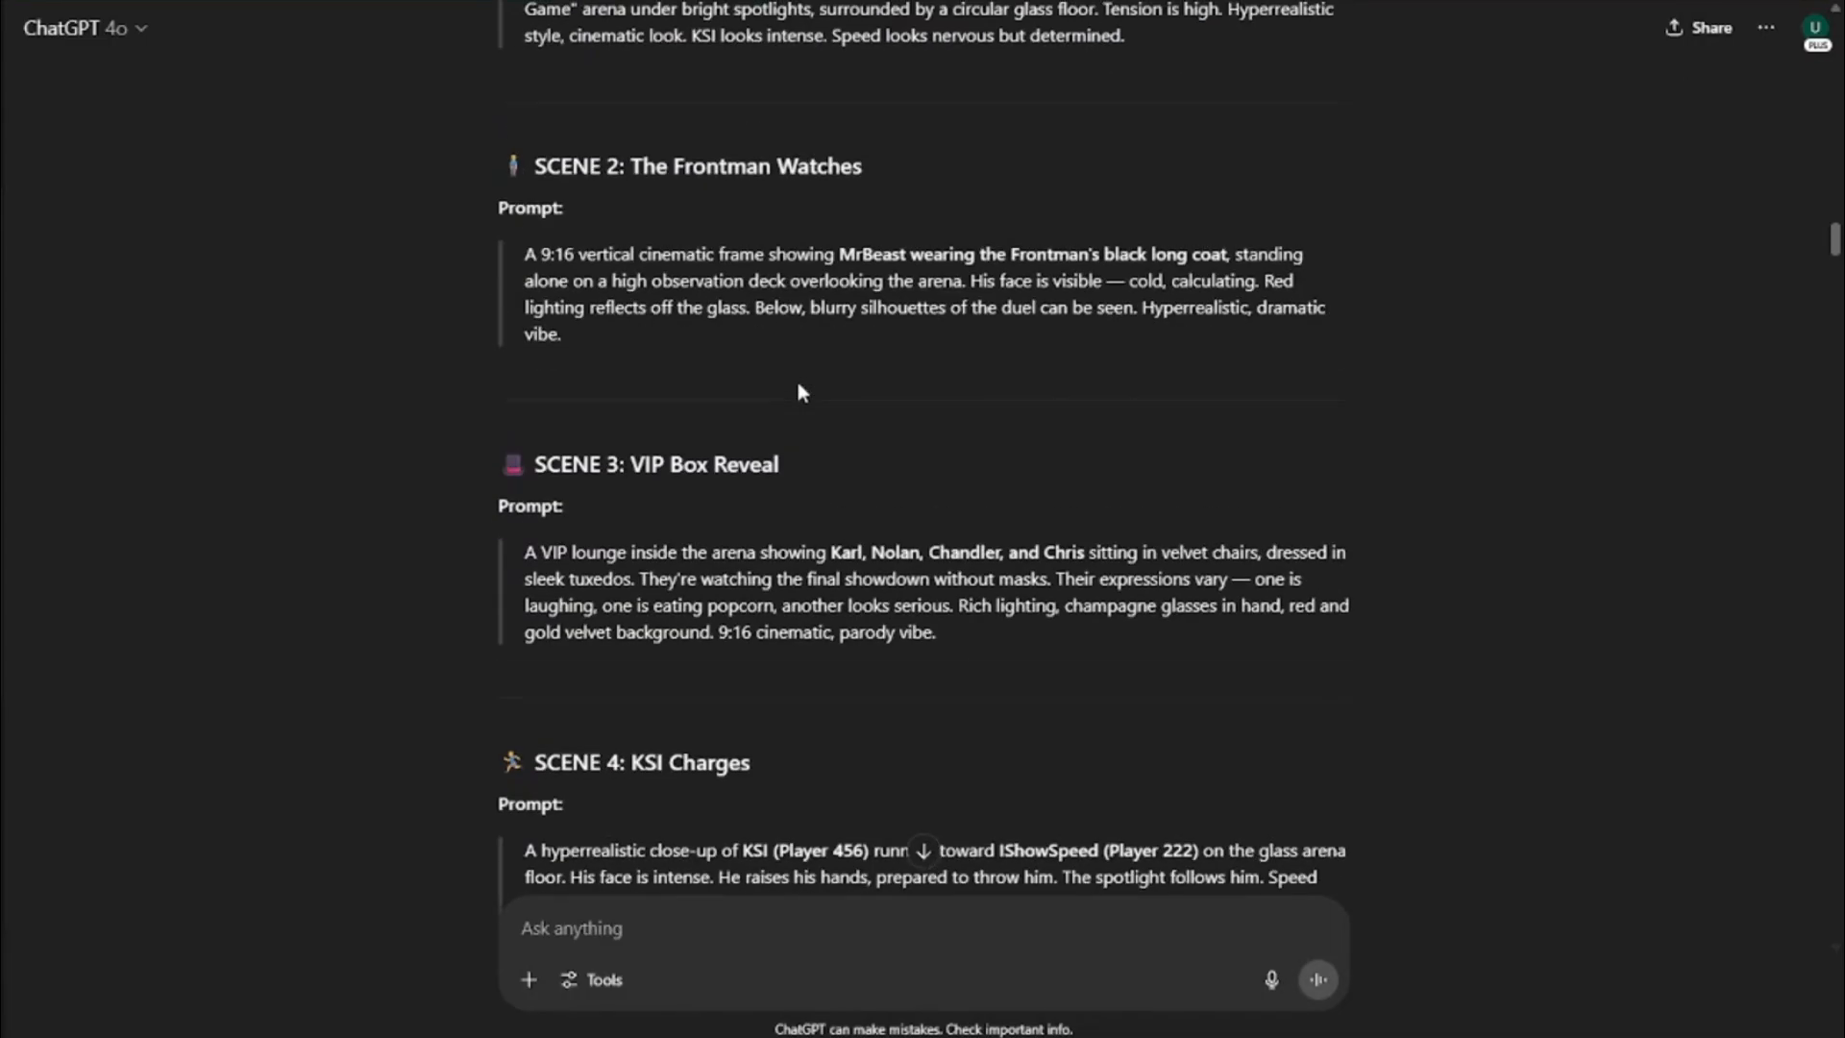
scroll(611, 263, "up", 2)
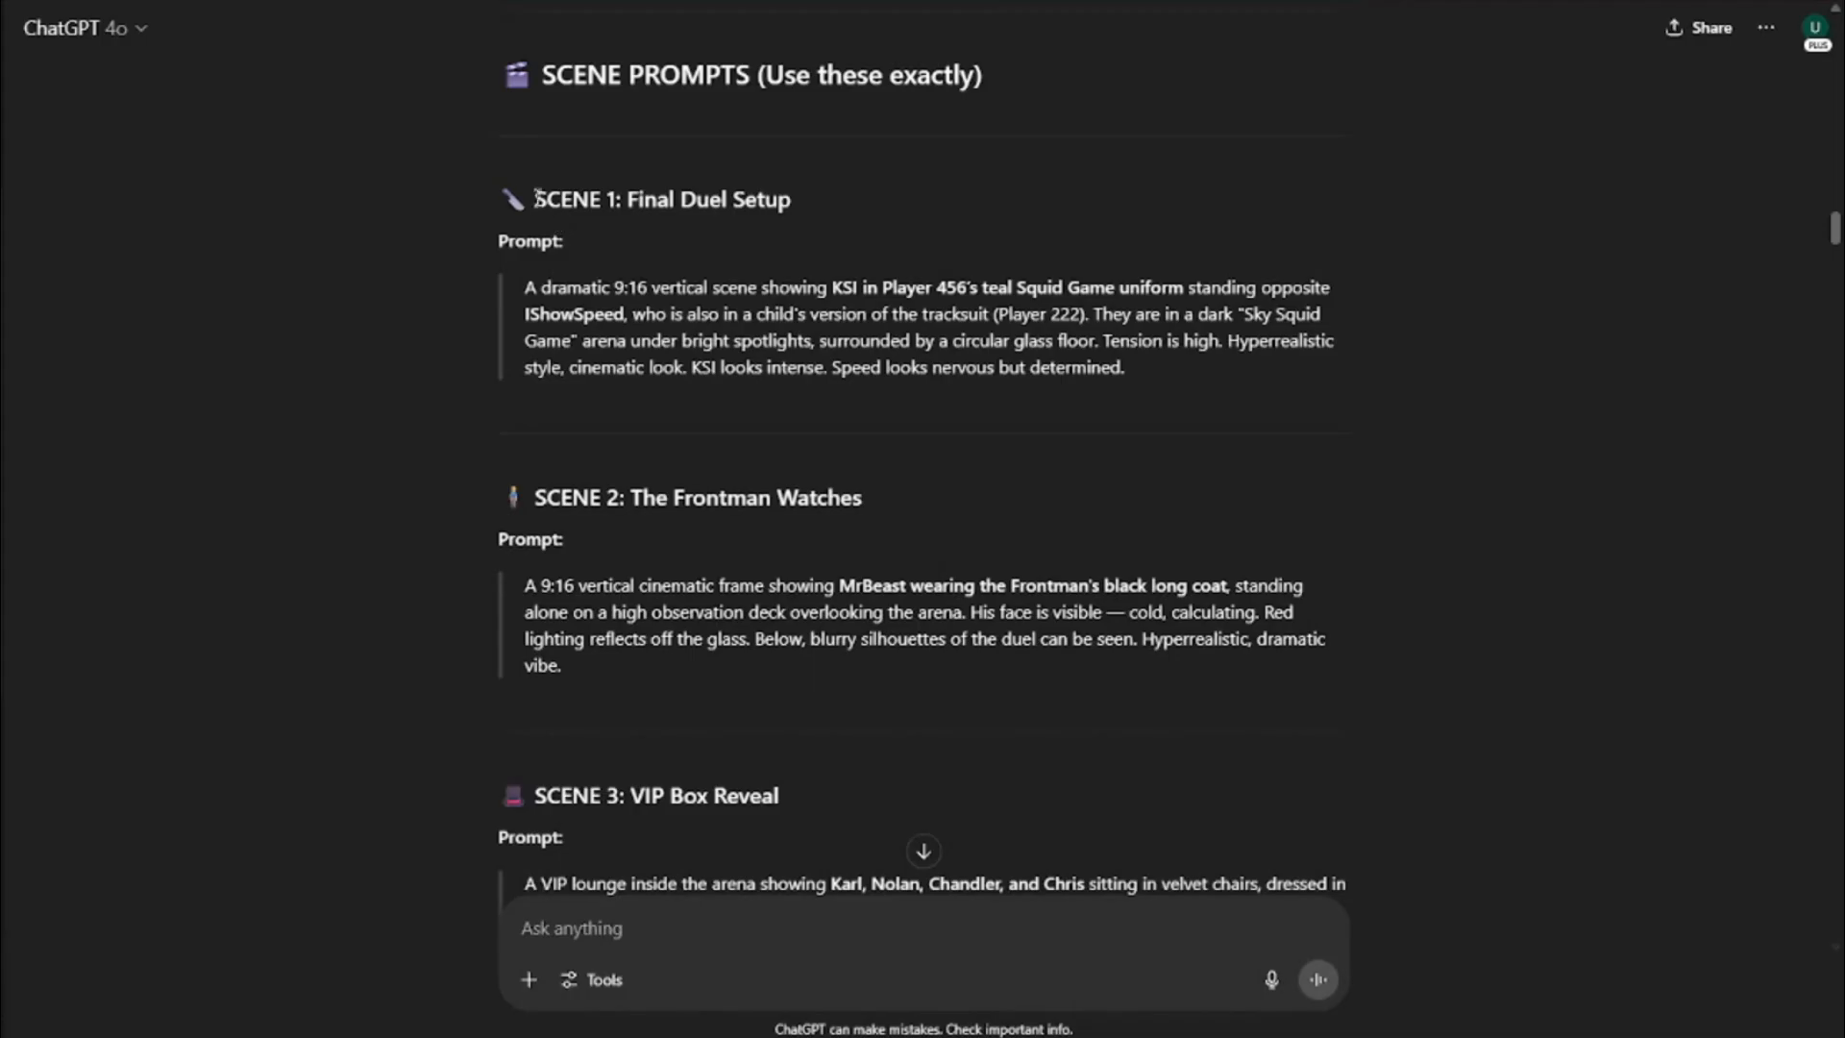
left_click_drag(536, 197, 903, 199)
scroll(780, 246, "down", 3)
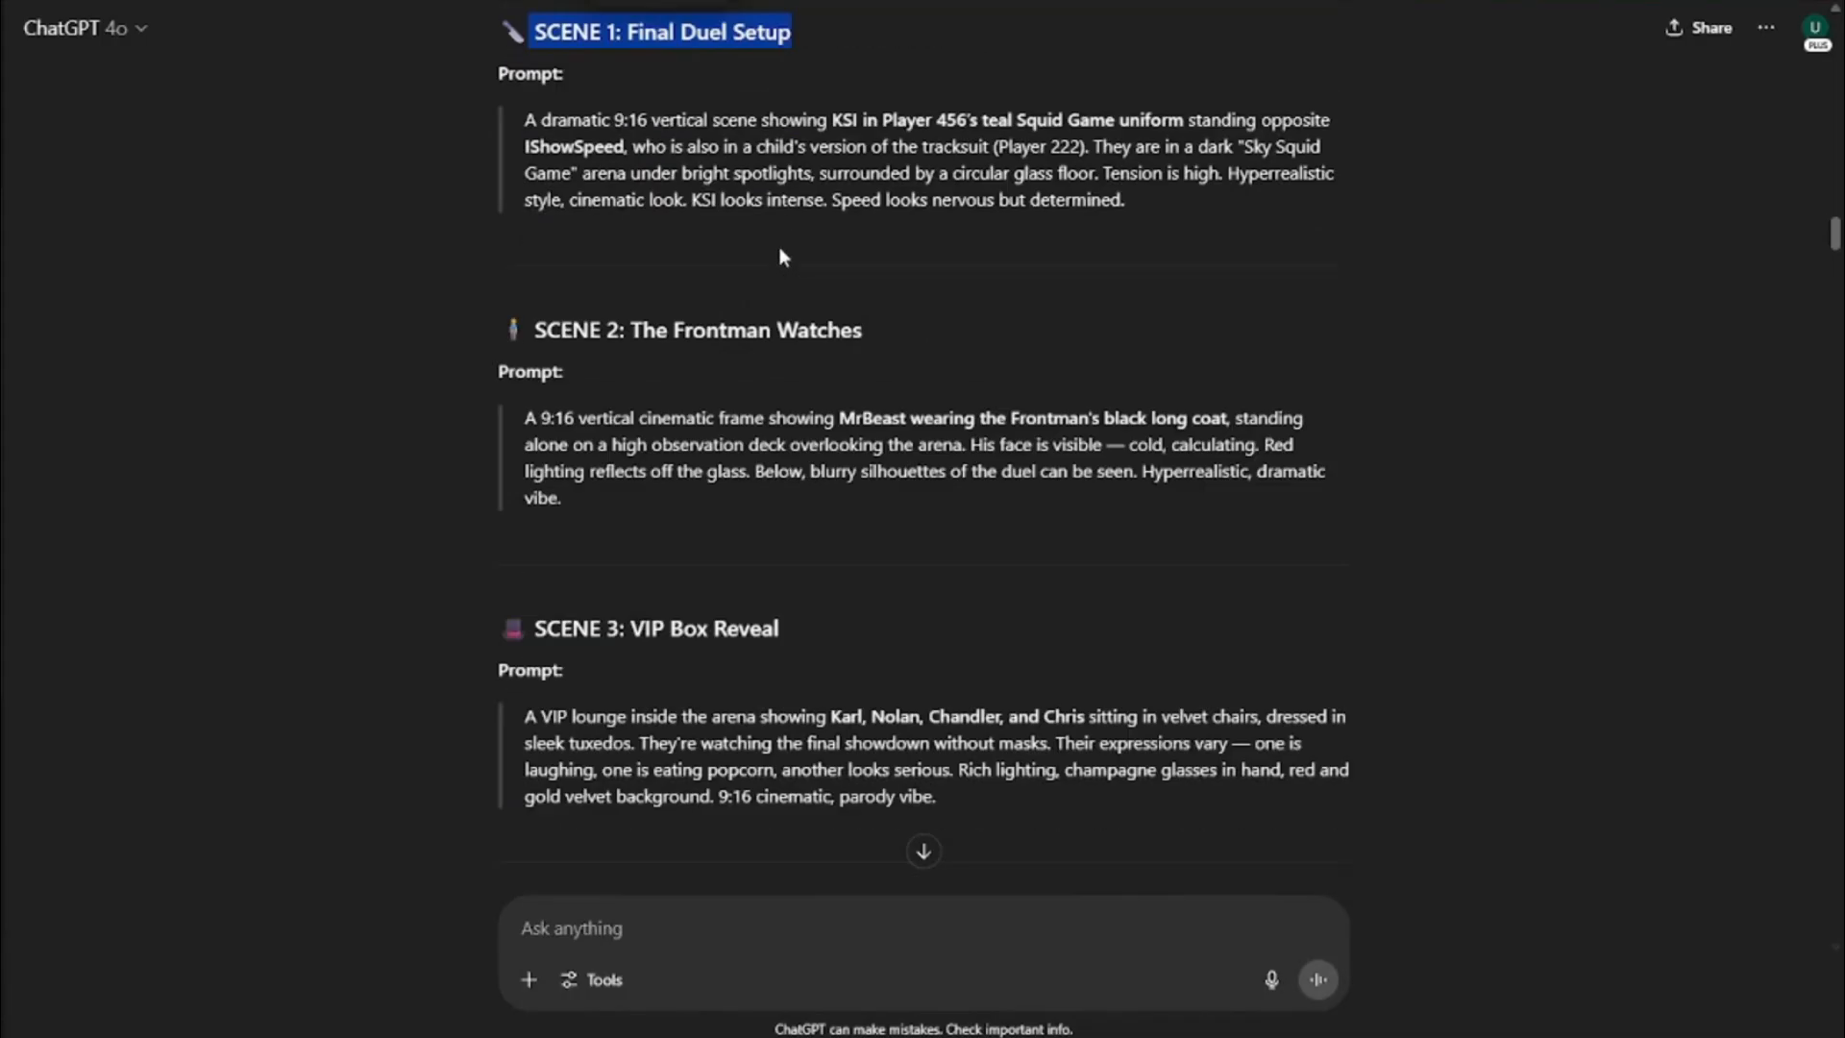
scroll(771, 278, "down", 2)
left_click_drag(548, 356, 926, 348)
scroll(894, 350, "down", 1)
Review the character assignments and consistency instructions in the setup message of the image-generation chat.
scroll(861, 354, "down", 3)
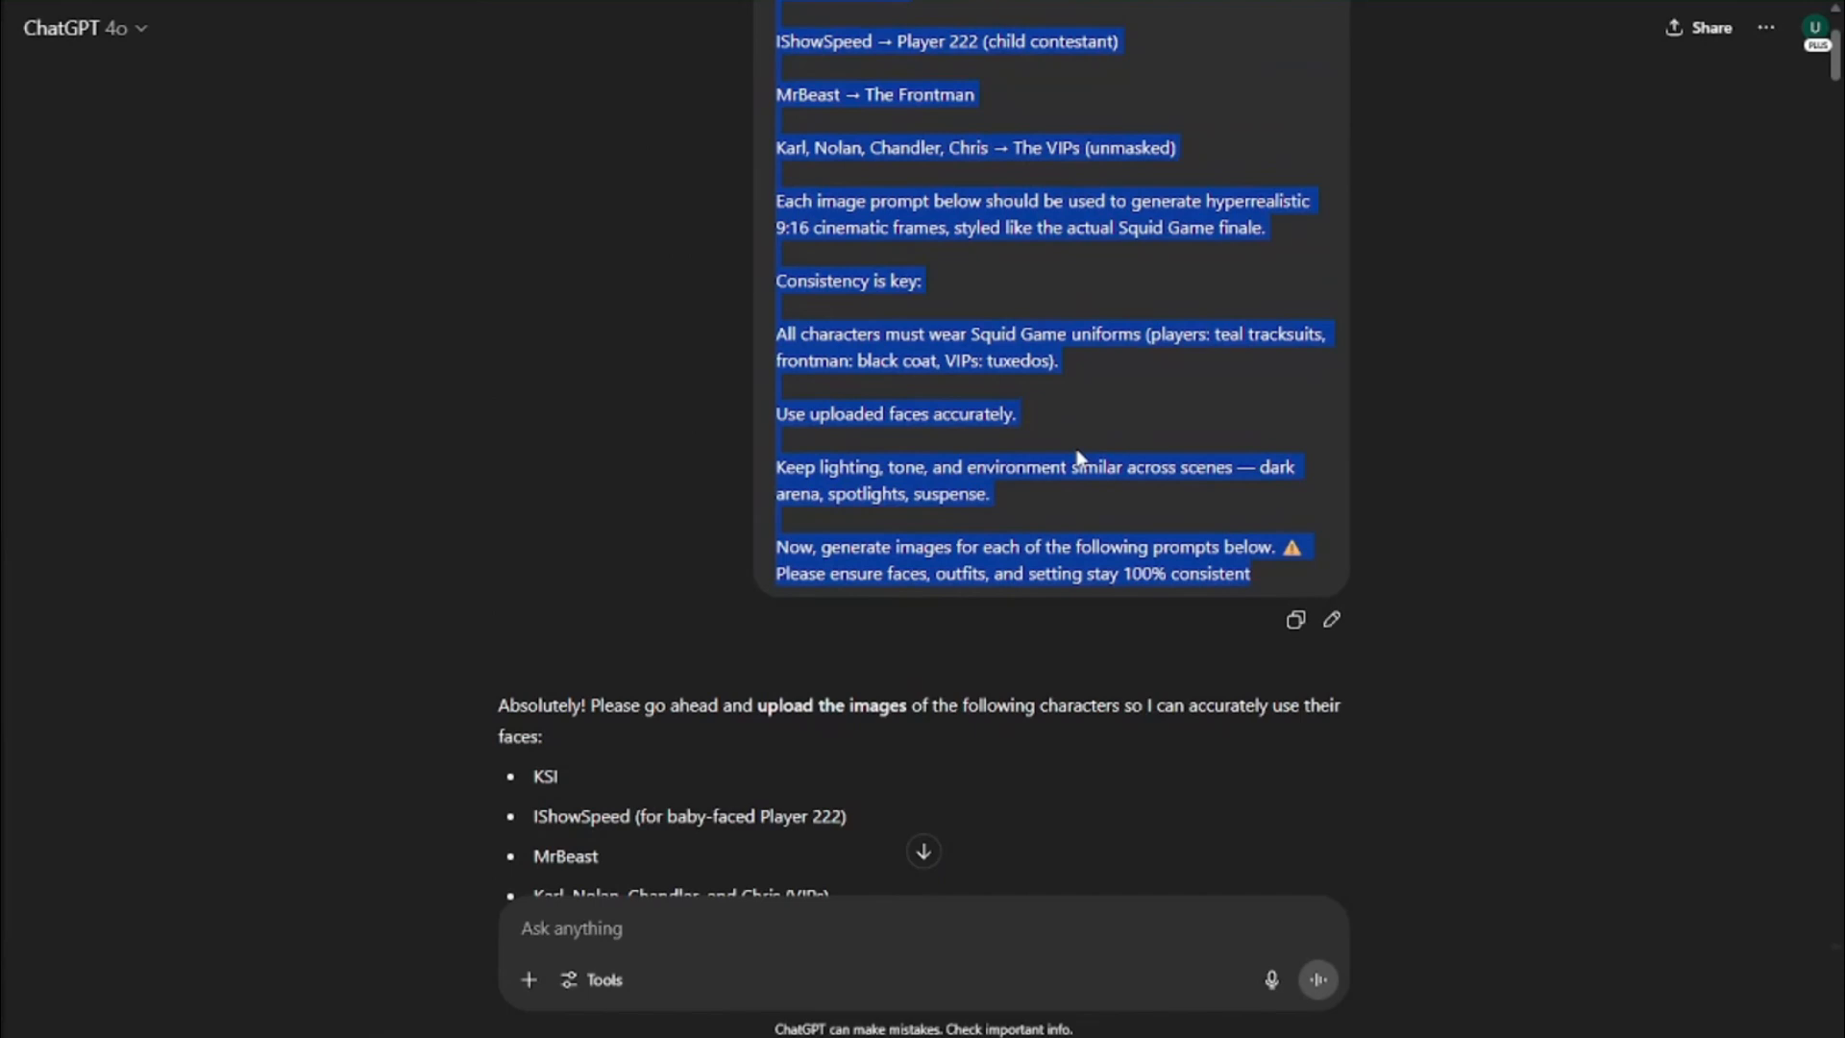
scroll(1076, 459, "up", 2)
left_click(540, 331)
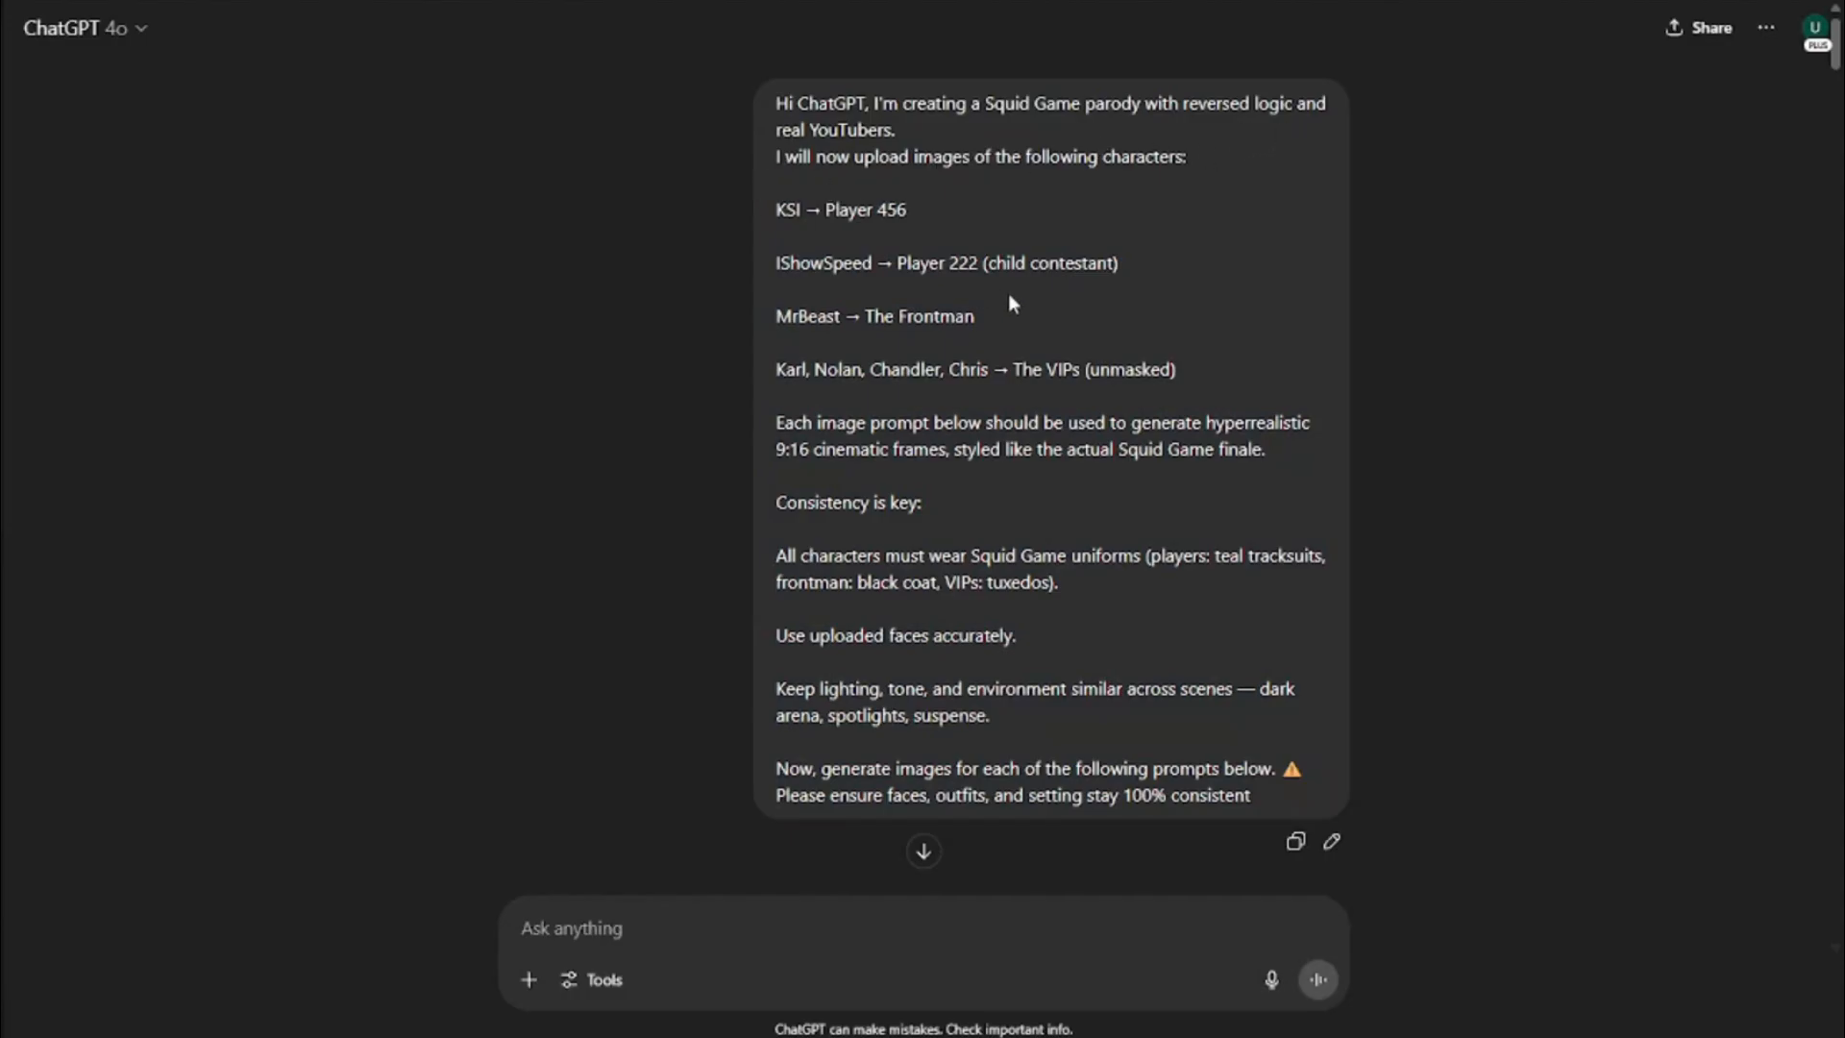
scroll(1011, 298, "down", 3)
left_click_drag(1153, 436, 840, 463)
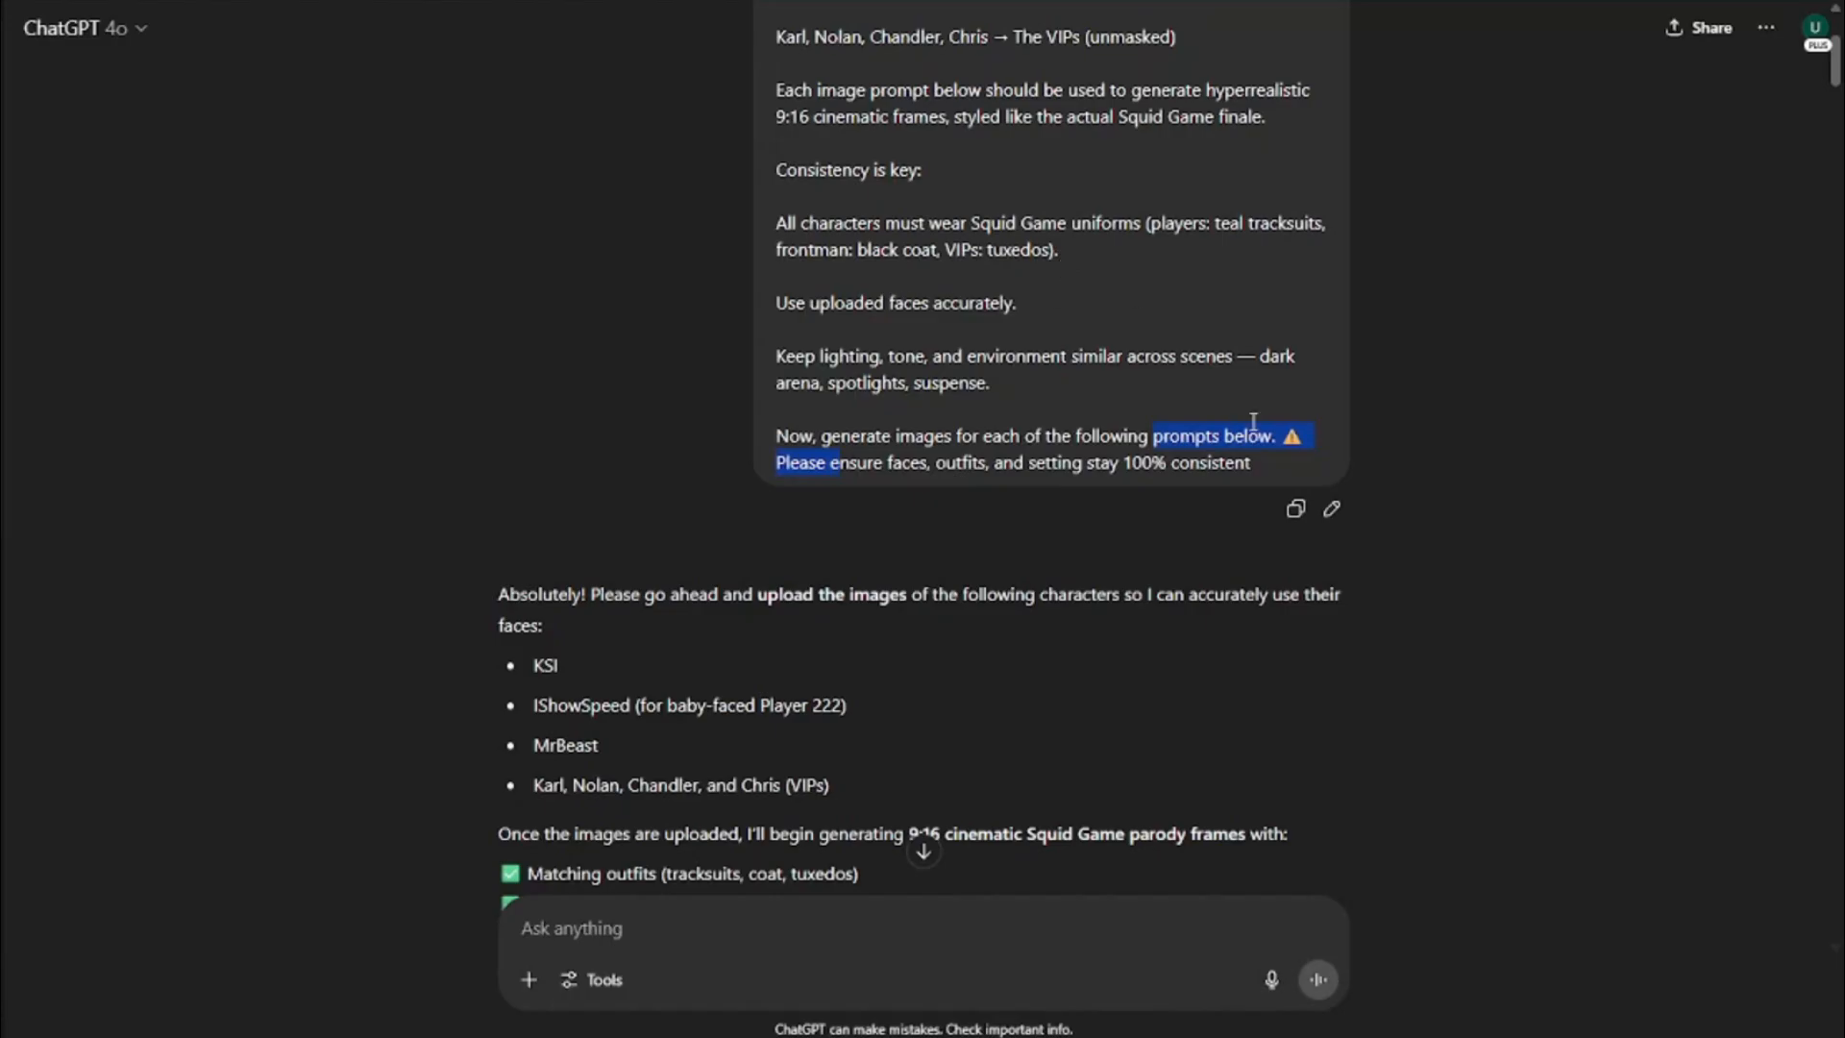
left_click_drag(1282, 470, 774, 357)
Look through the scene prompts in the script chat again, focusing on Scene 2: The Frontman Watches.
scroll(1034, 459, "down", 14)
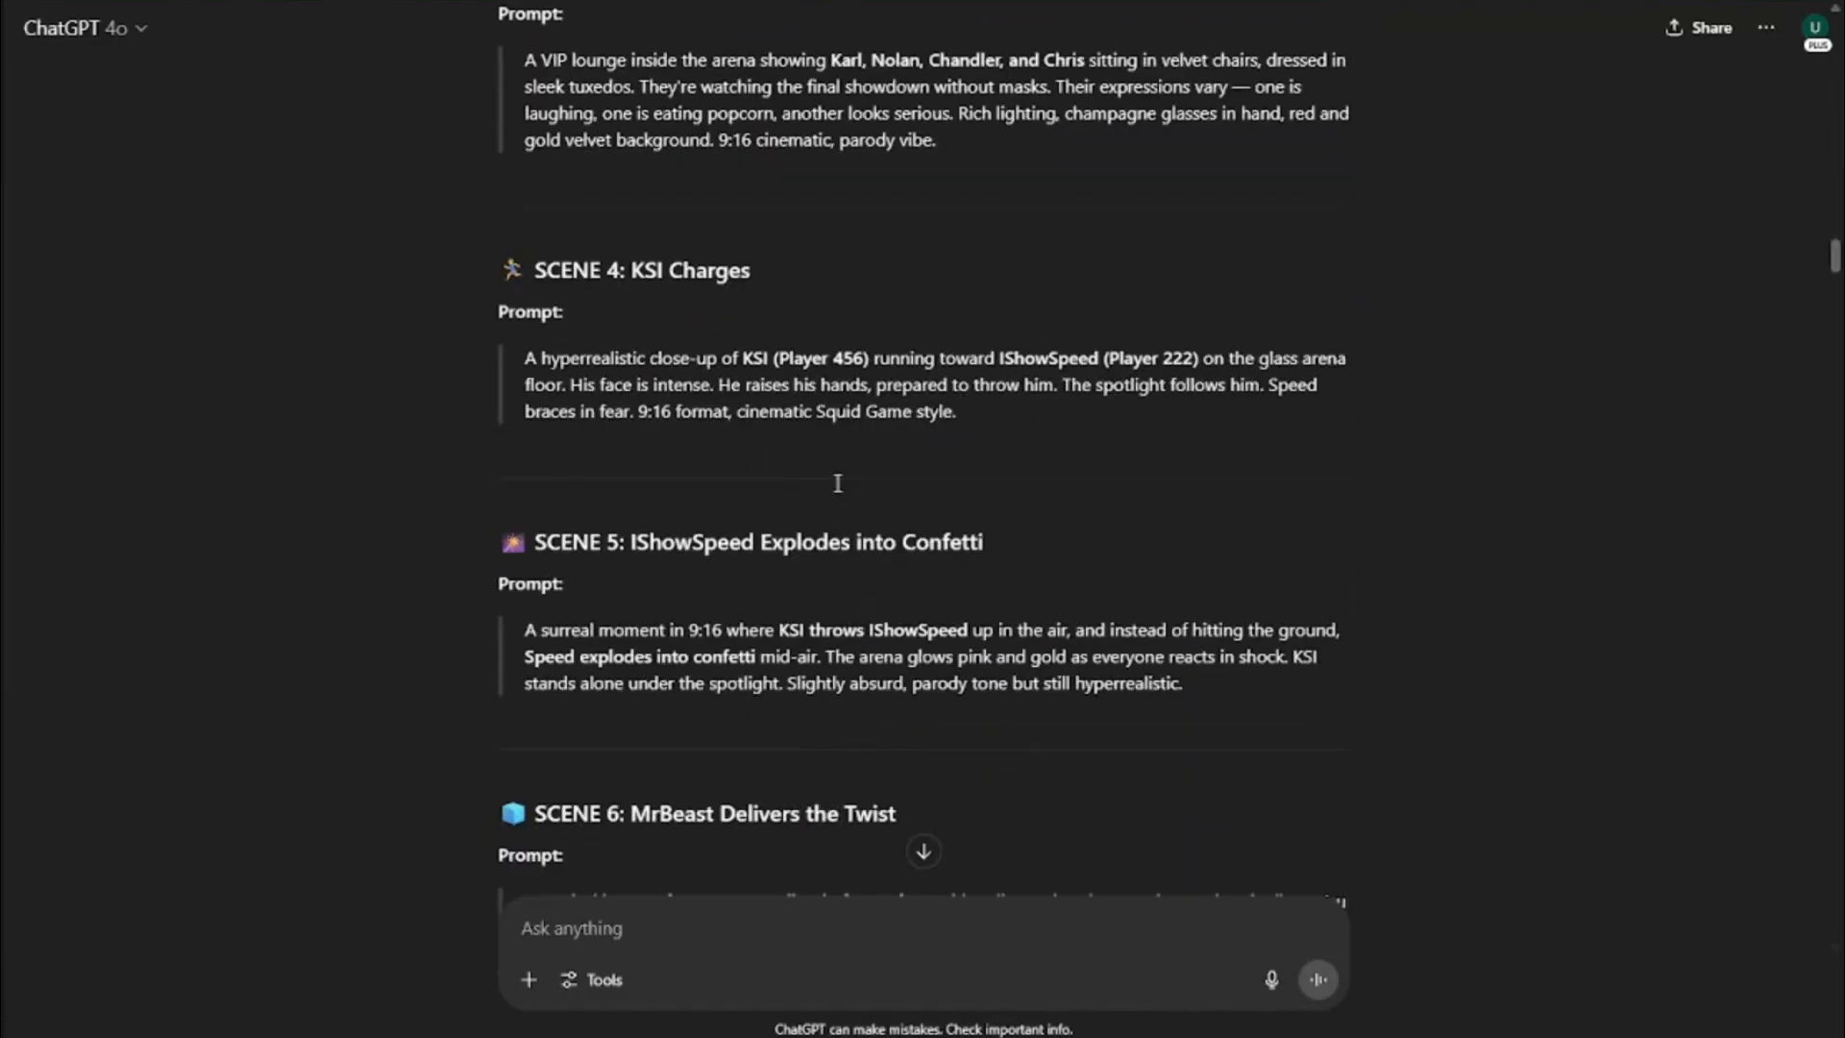
scroll(834, 468, "up", 2)
scroll(834, 468, "up", 6)
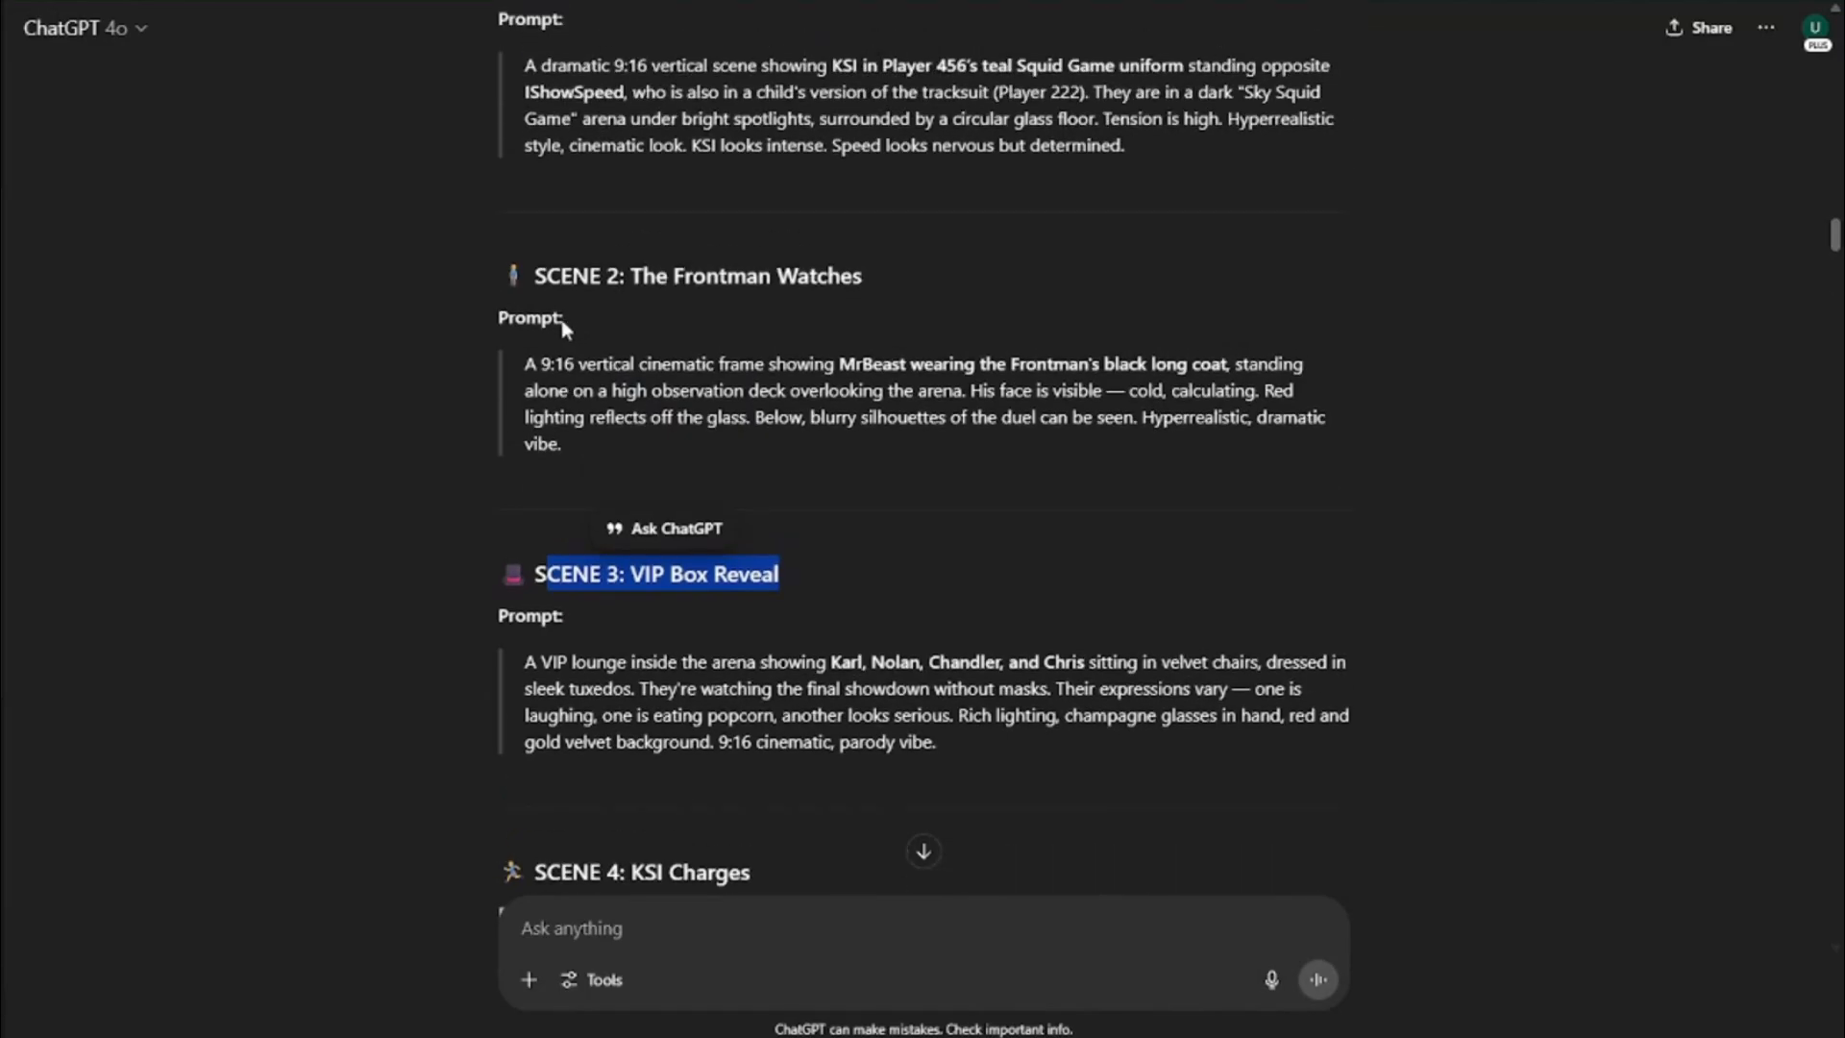
left_click_drag(525, 280, 1172, 365)
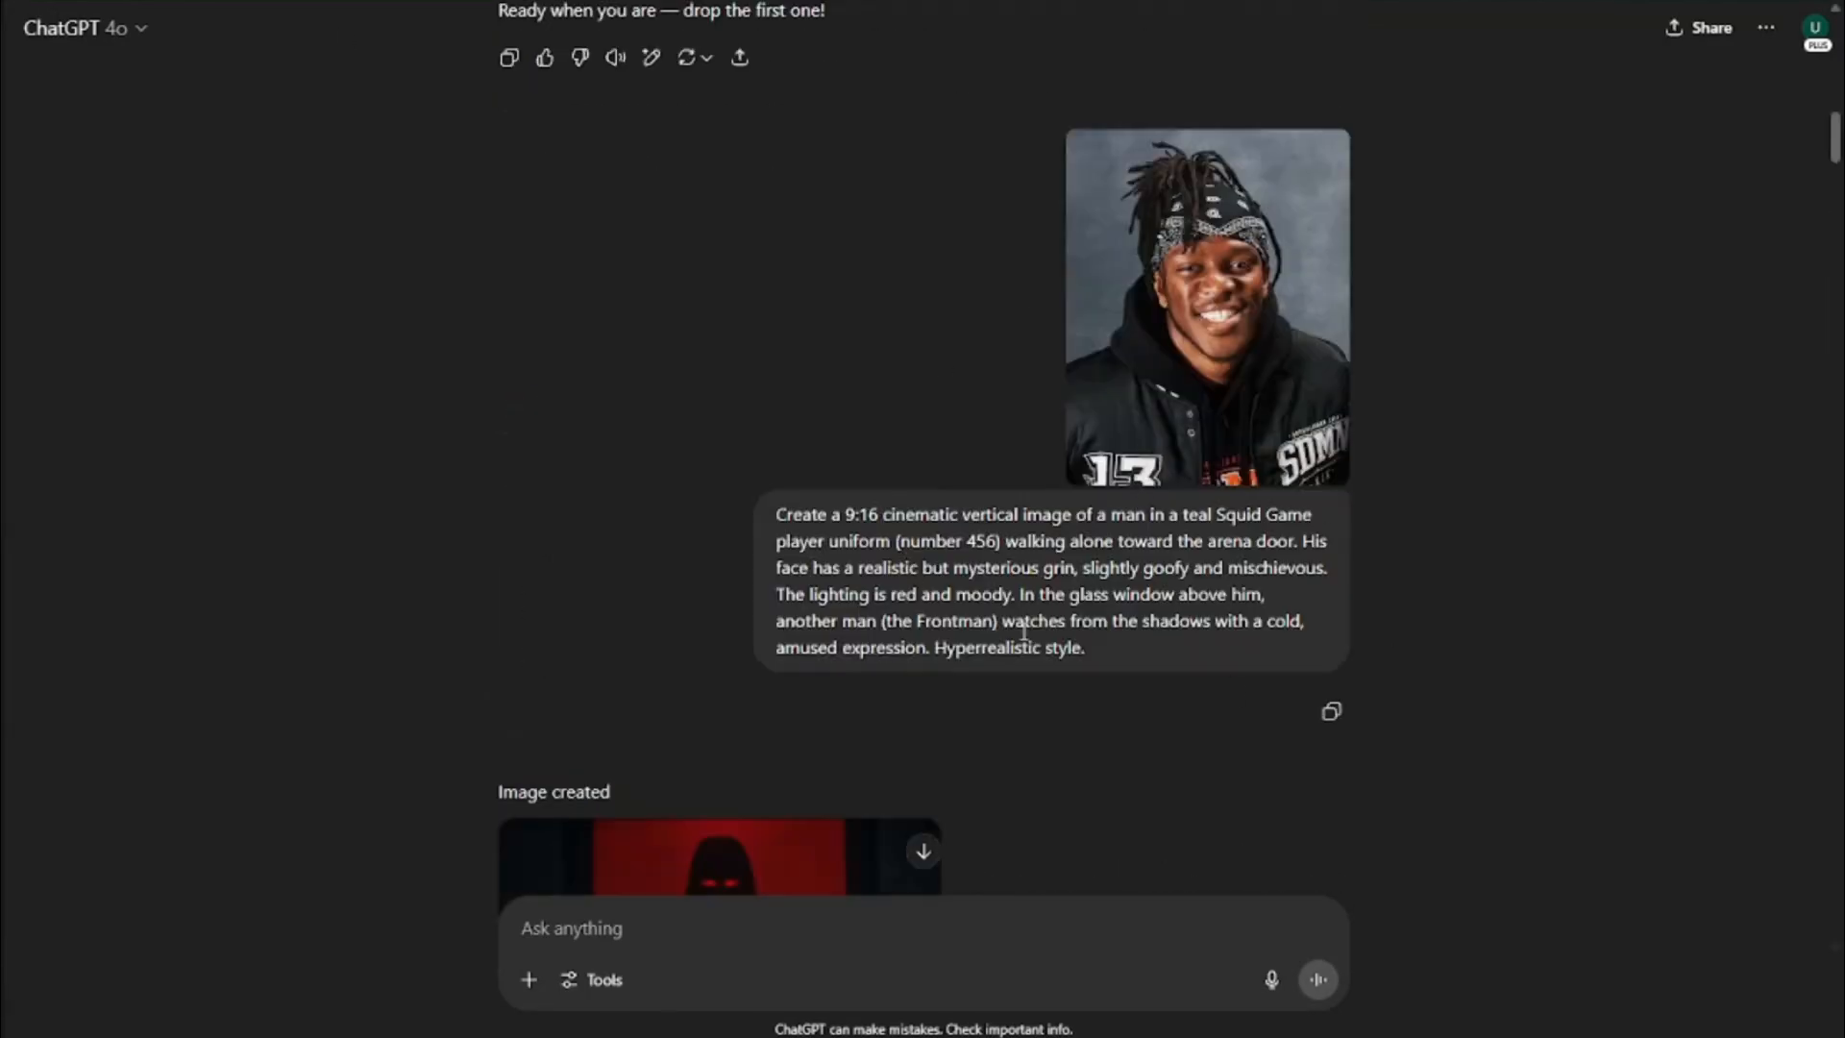
Examine the Player 456 prompt with its reference photo and view the generated image enlarged.
left_click(1070, 573)
left_click_drag(1014, 546, 965, 546)
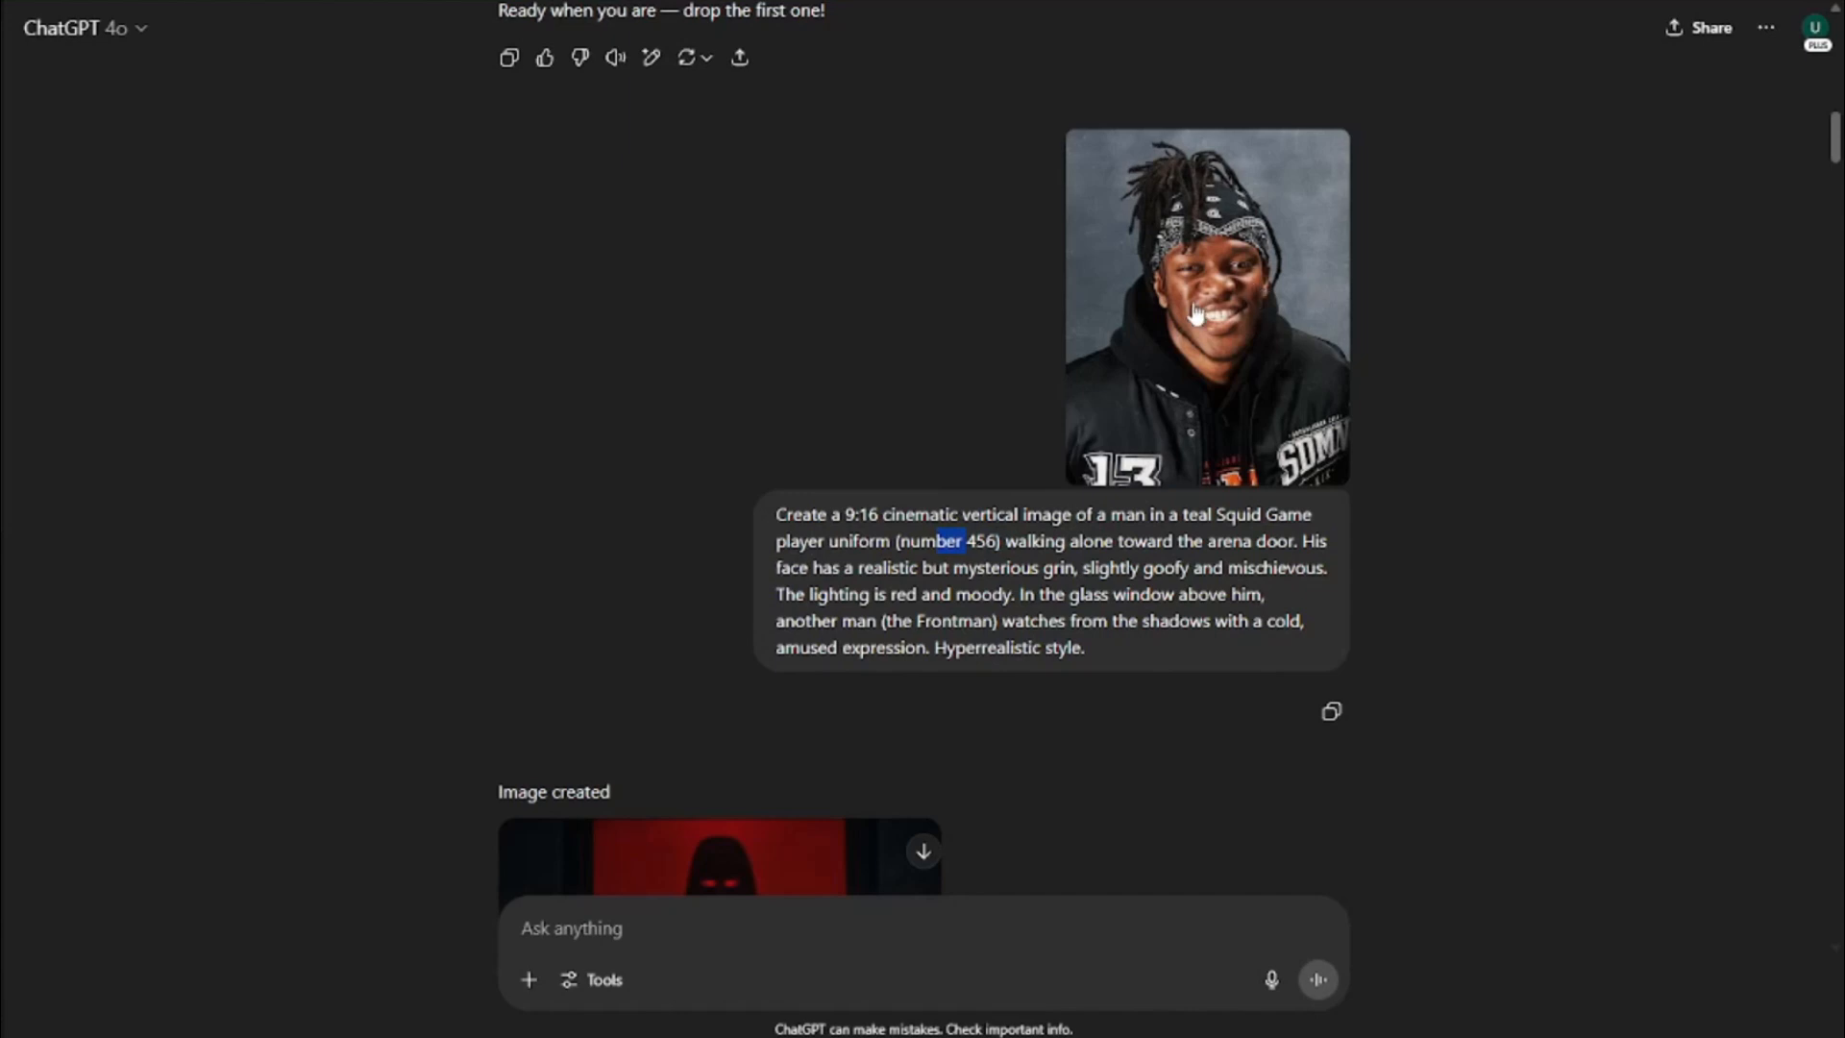
scroll(1150, 410, "down", 5)
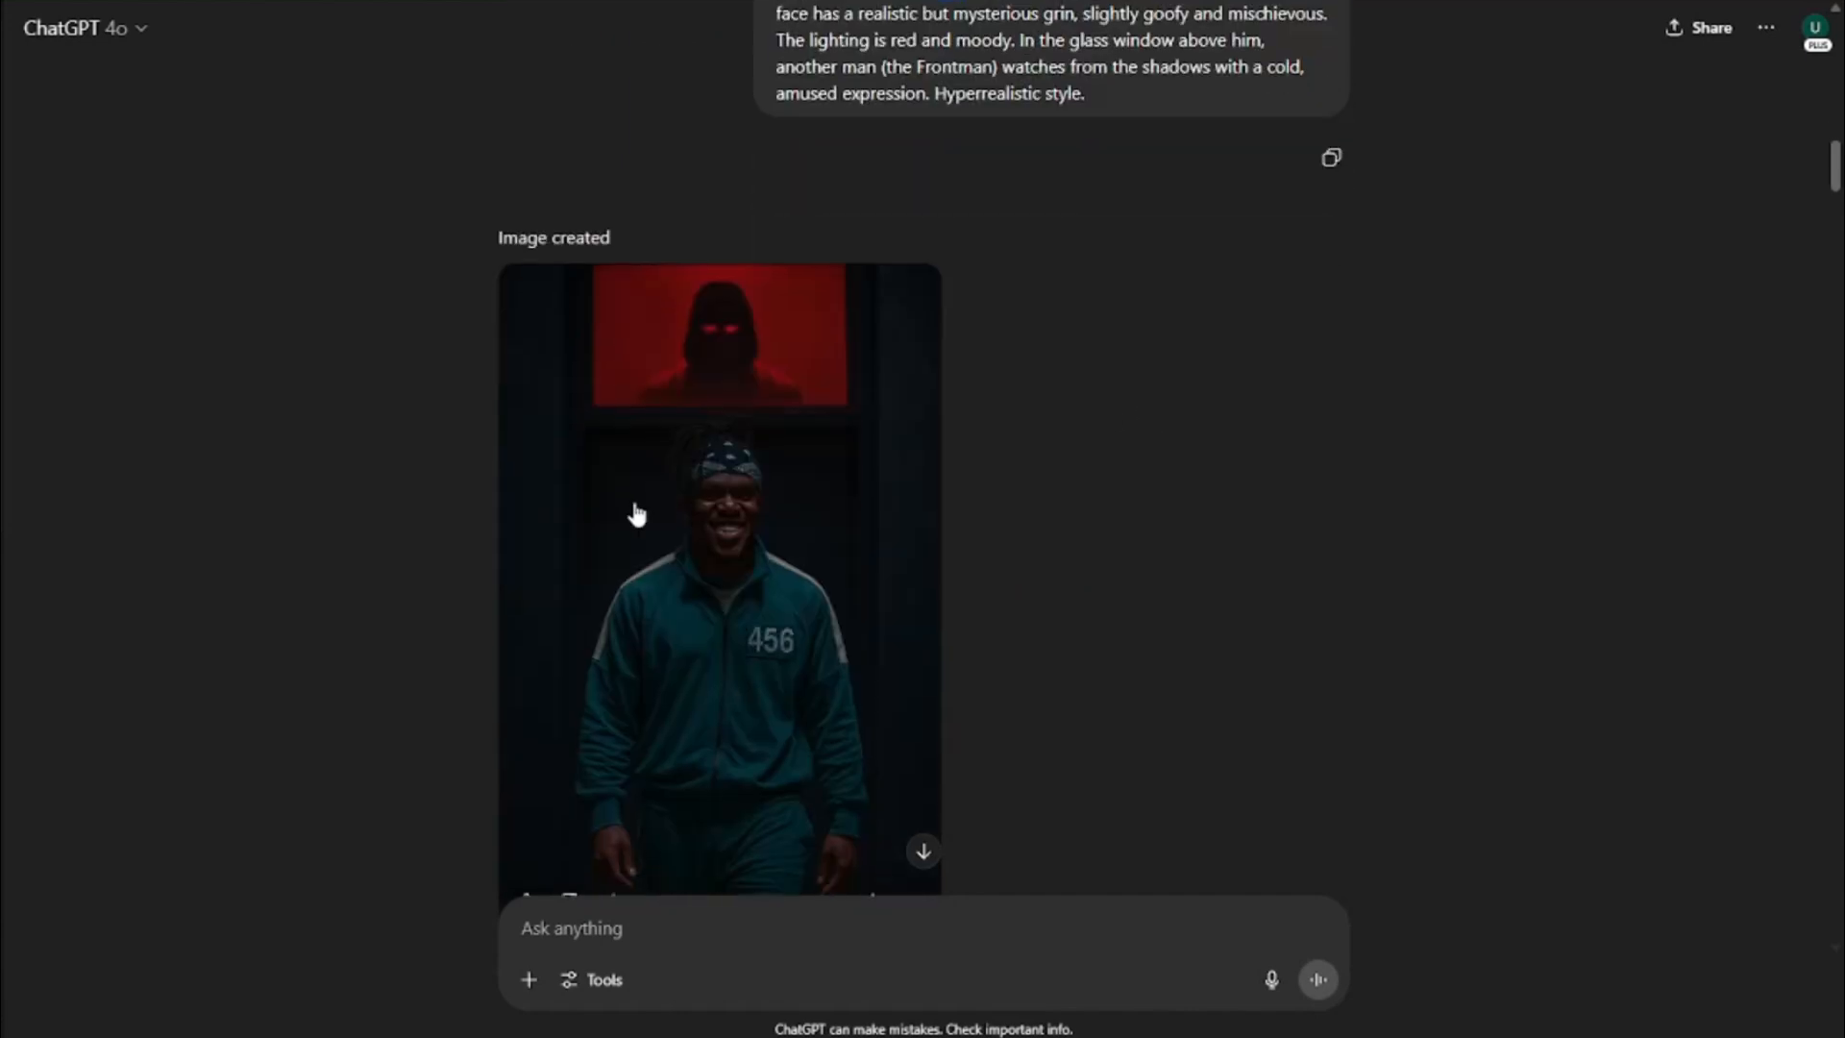
left_click(636, 510)
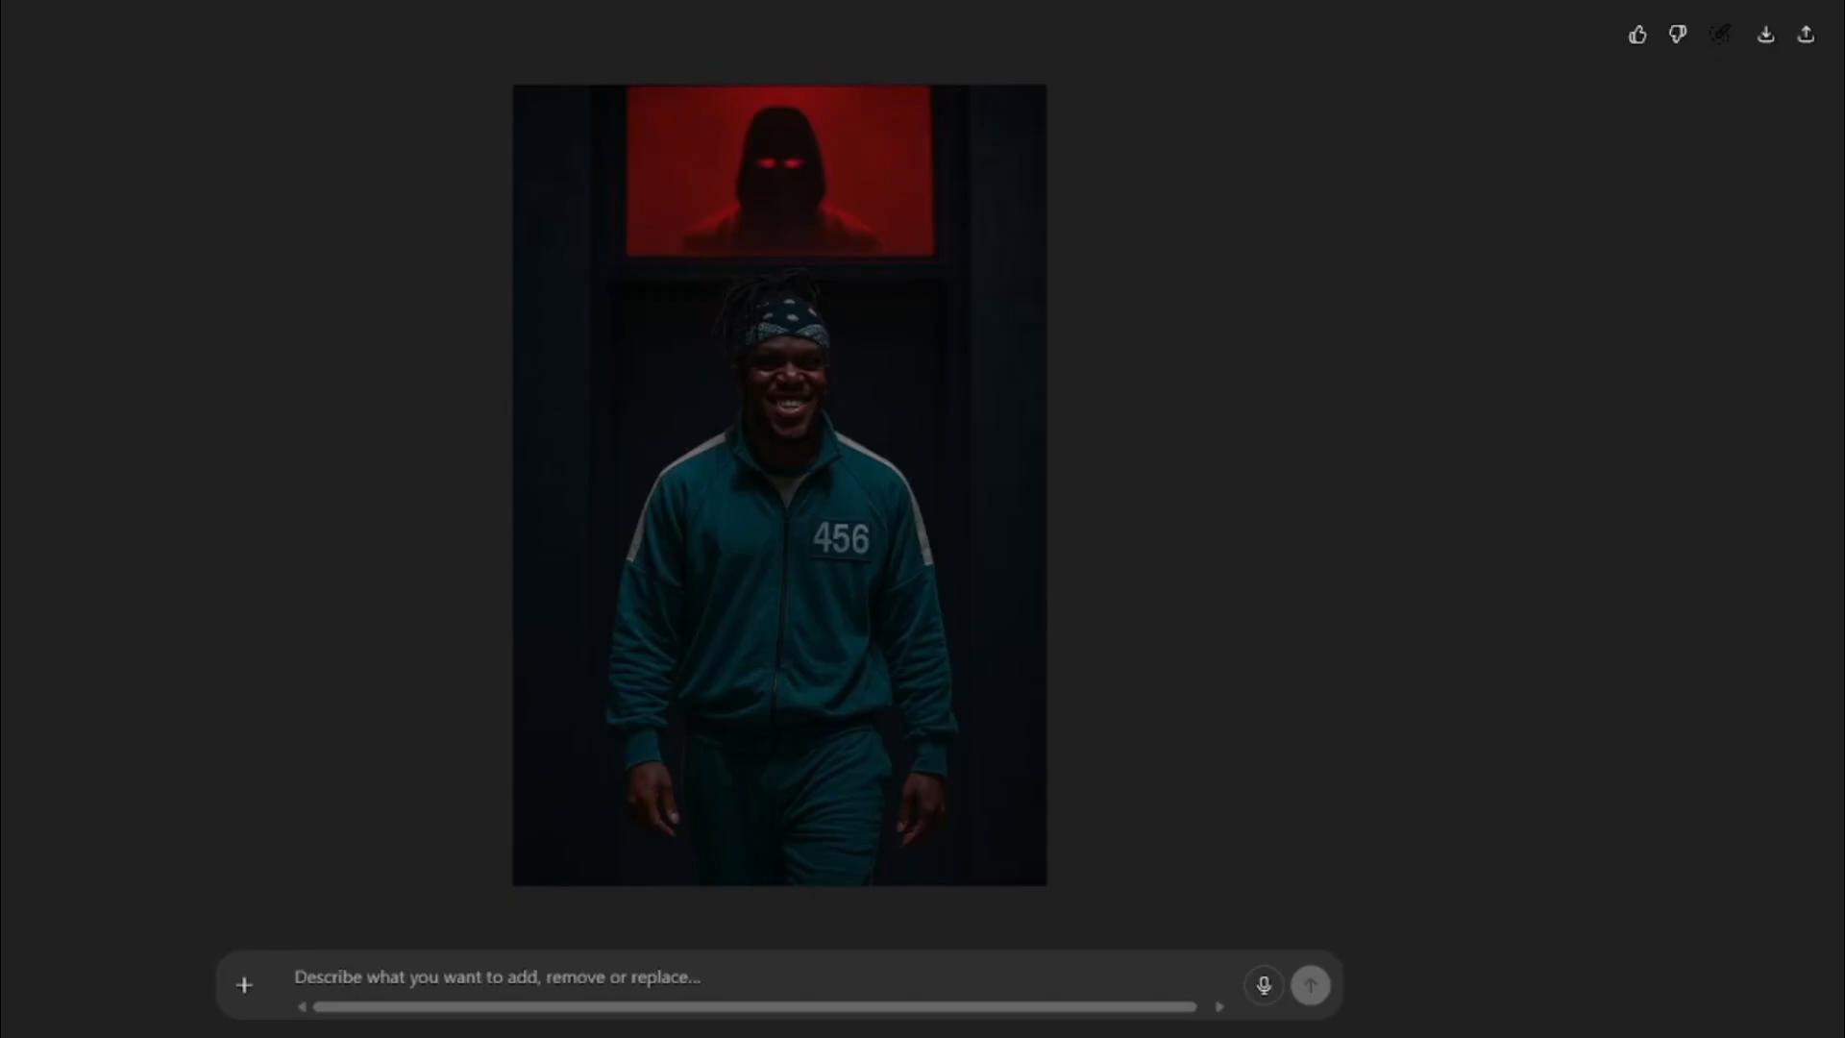
key("Escape")
Examine the prompt for the doll-like Player 222 character and its generated image.
scroll(878, 492, "down", 2)
left_click(1255, 470)
left_click_drag(627, 382, 865, 392)
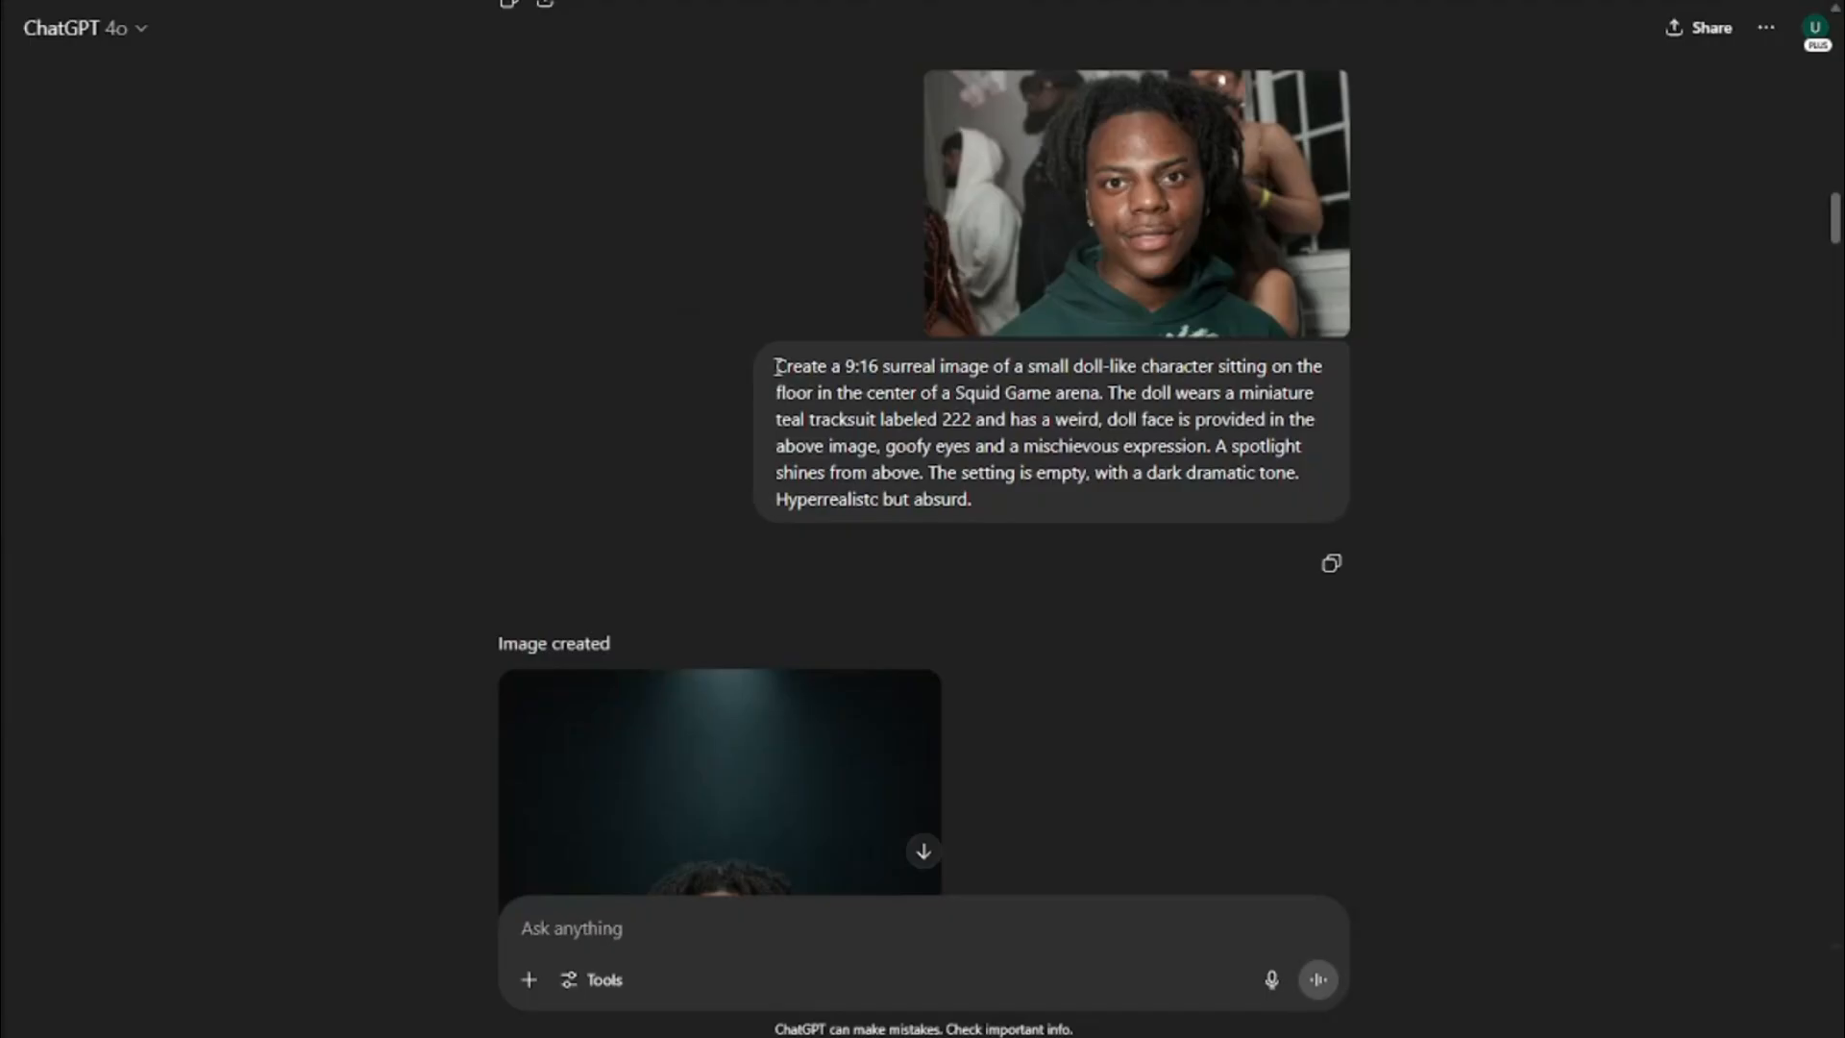
left_click_drag(776, 366, 1195, 550)
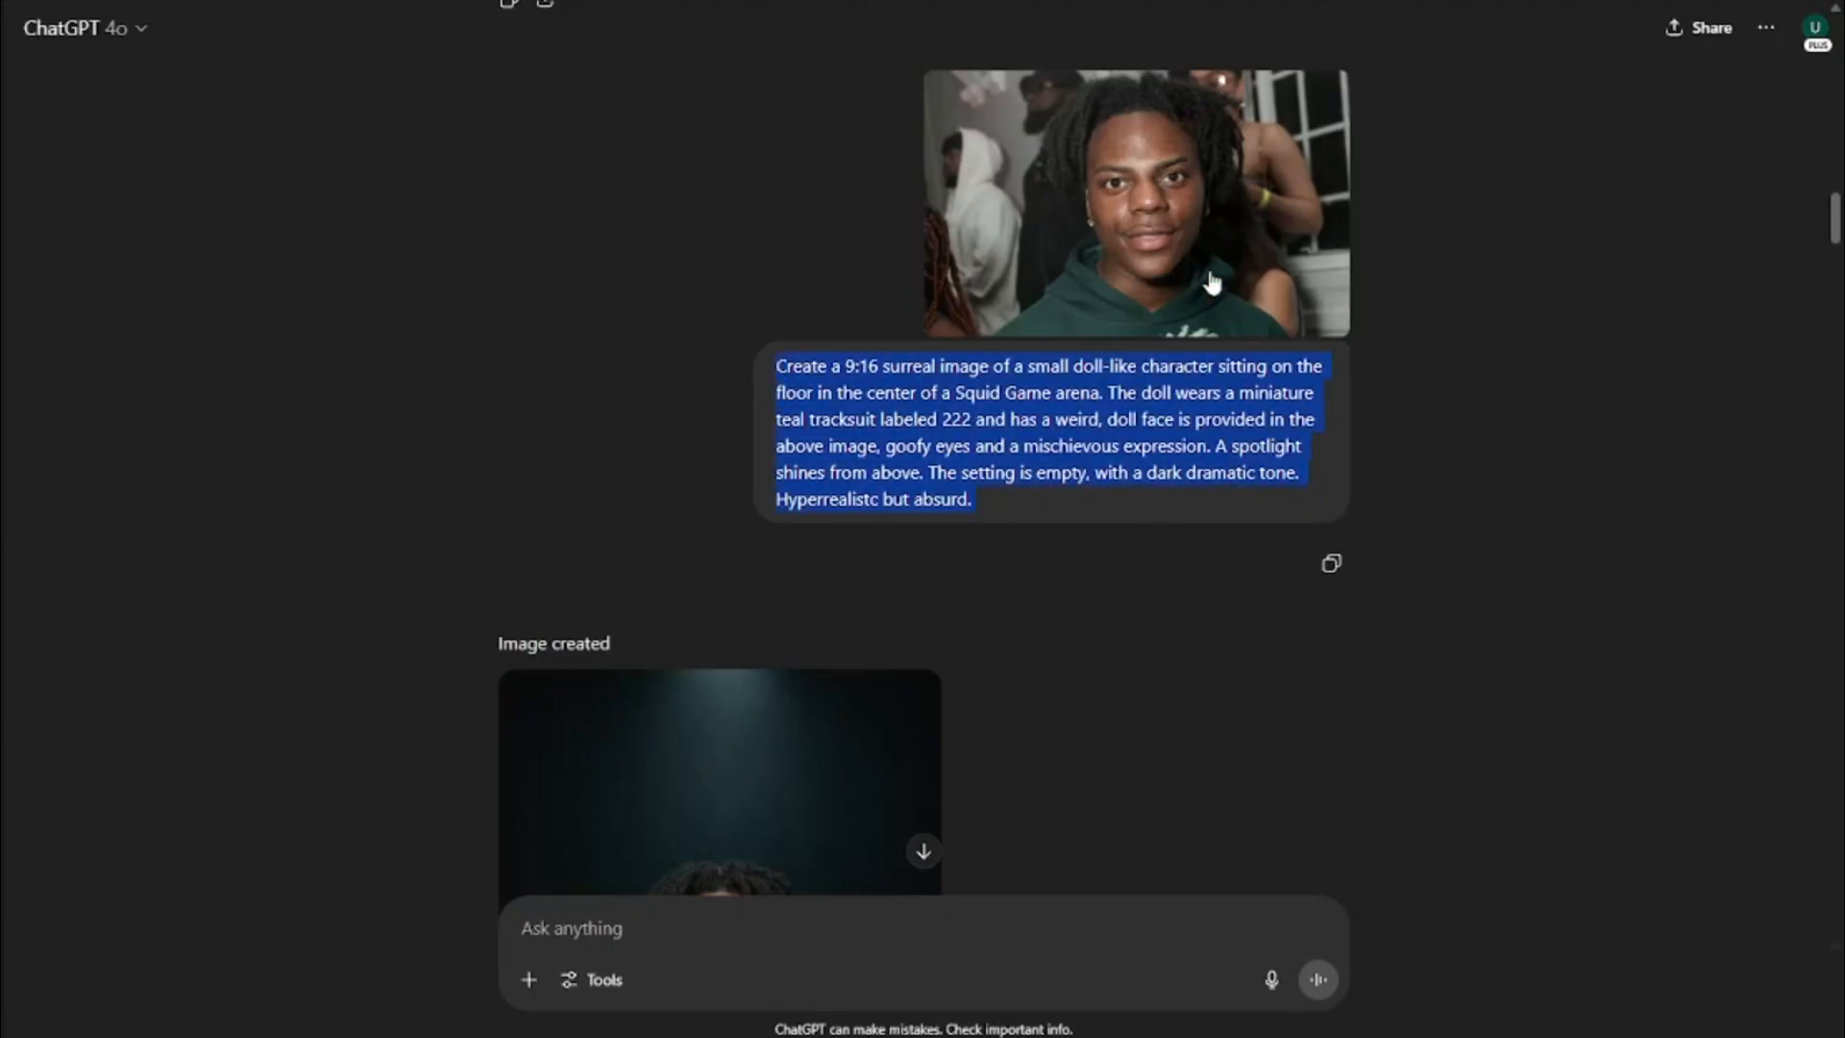
scroll(796, 404, "down", 8)
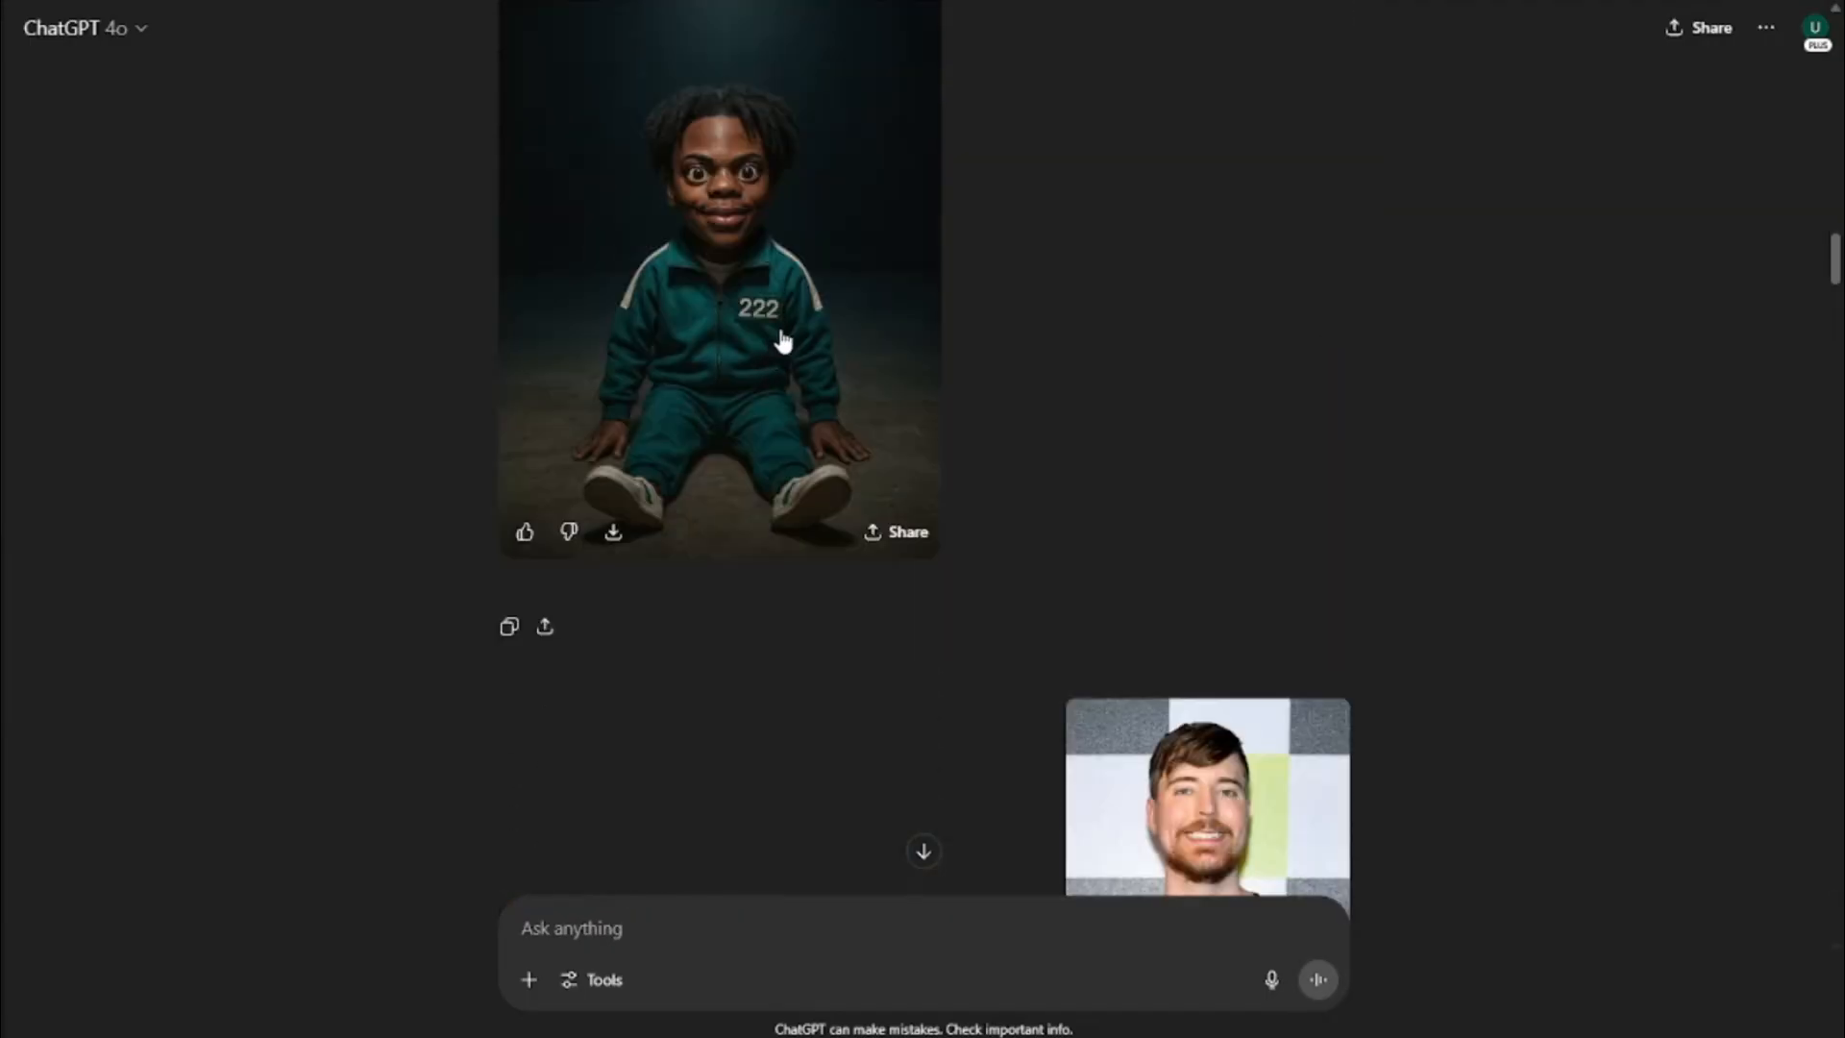
left_click(803, 348)
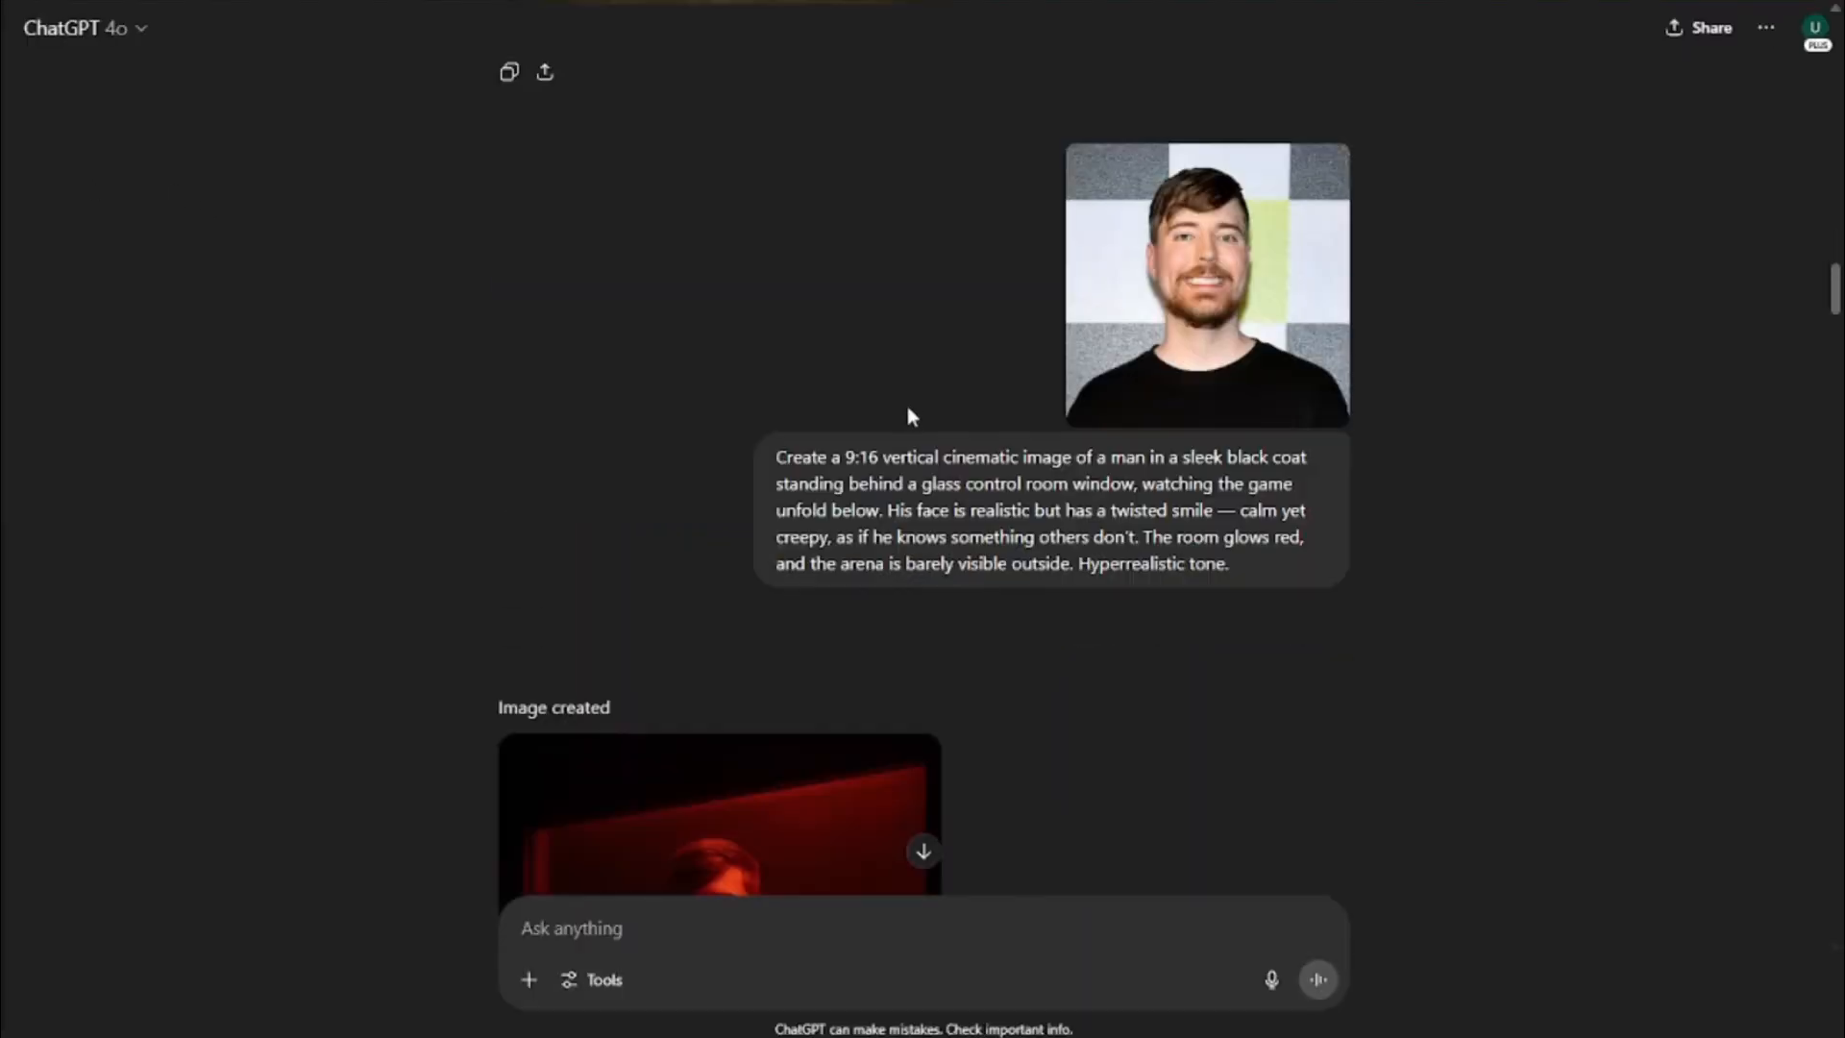
Examine the prompt for the black-coated man in the control room, view its generated image enlarged and continue to the VIP prompt.
scroll(905, 401, "down", 1)
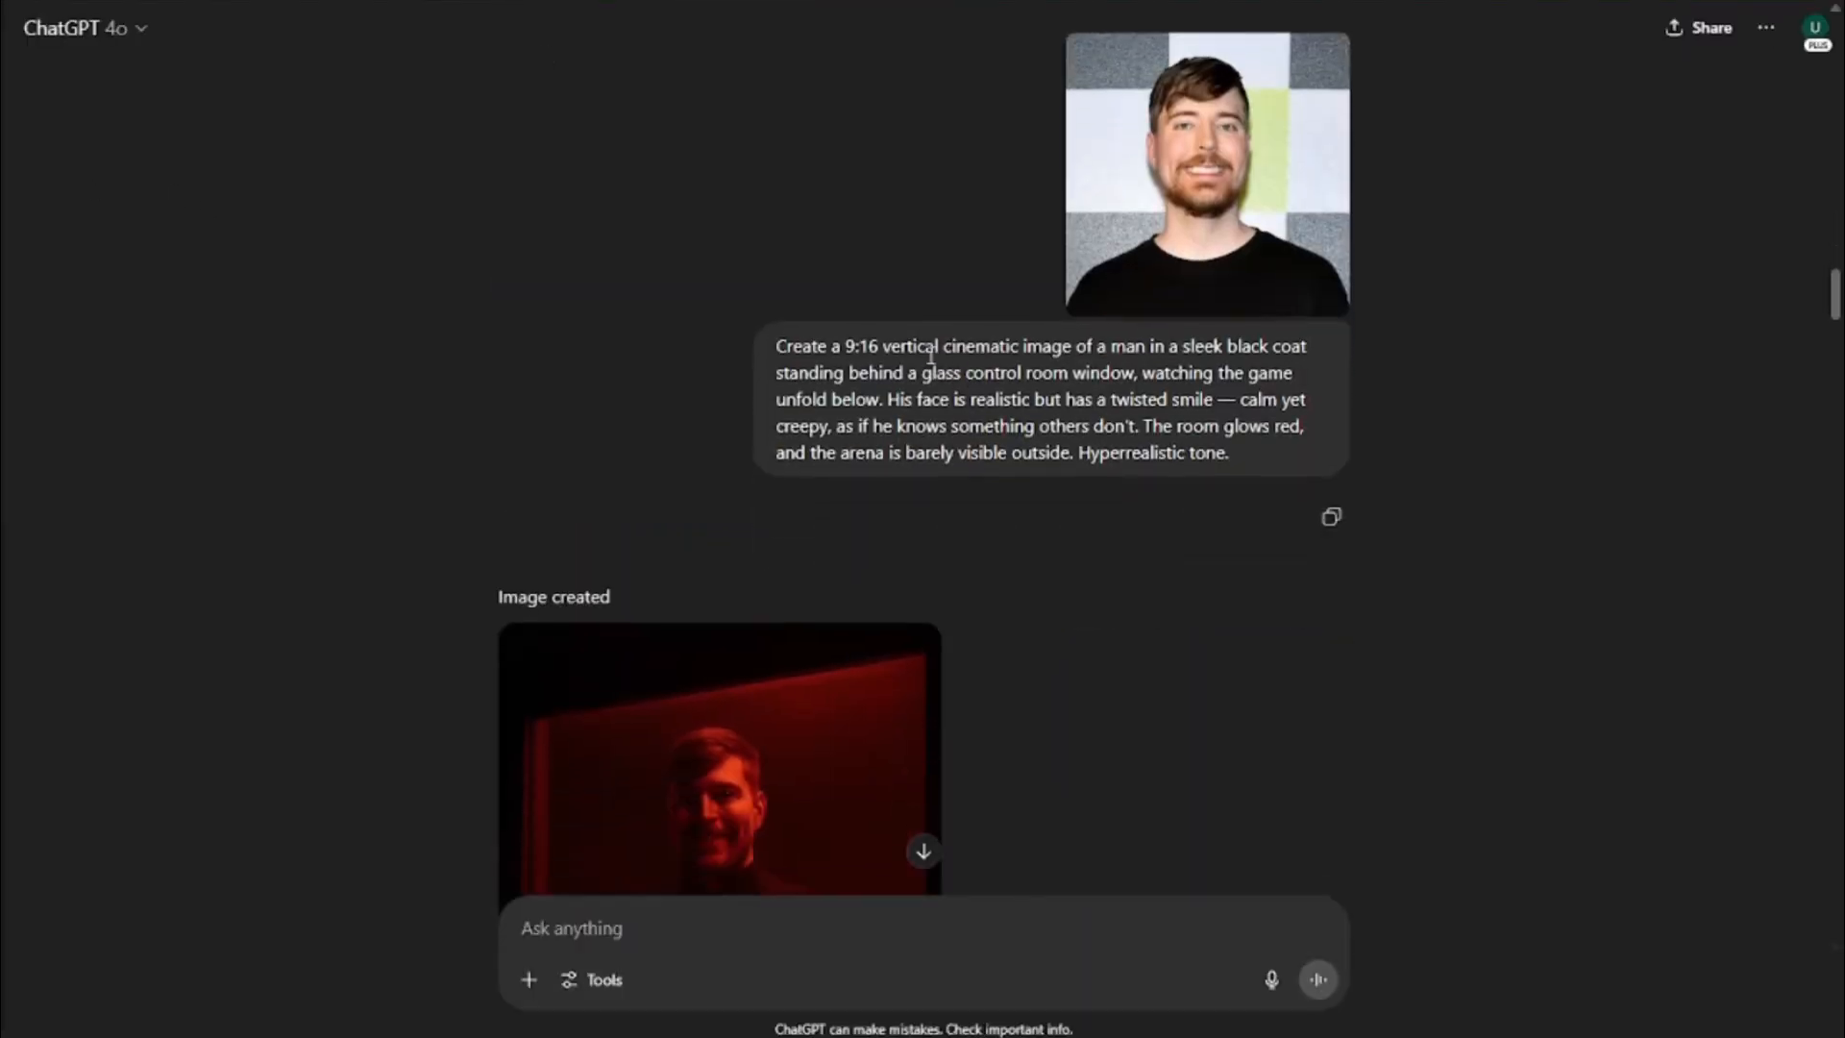
left_click_drag(792, 361, 1211, 453)
left_click(1130, 390)
scroll(631, 523, "down", 5)
left_click(703, 493)
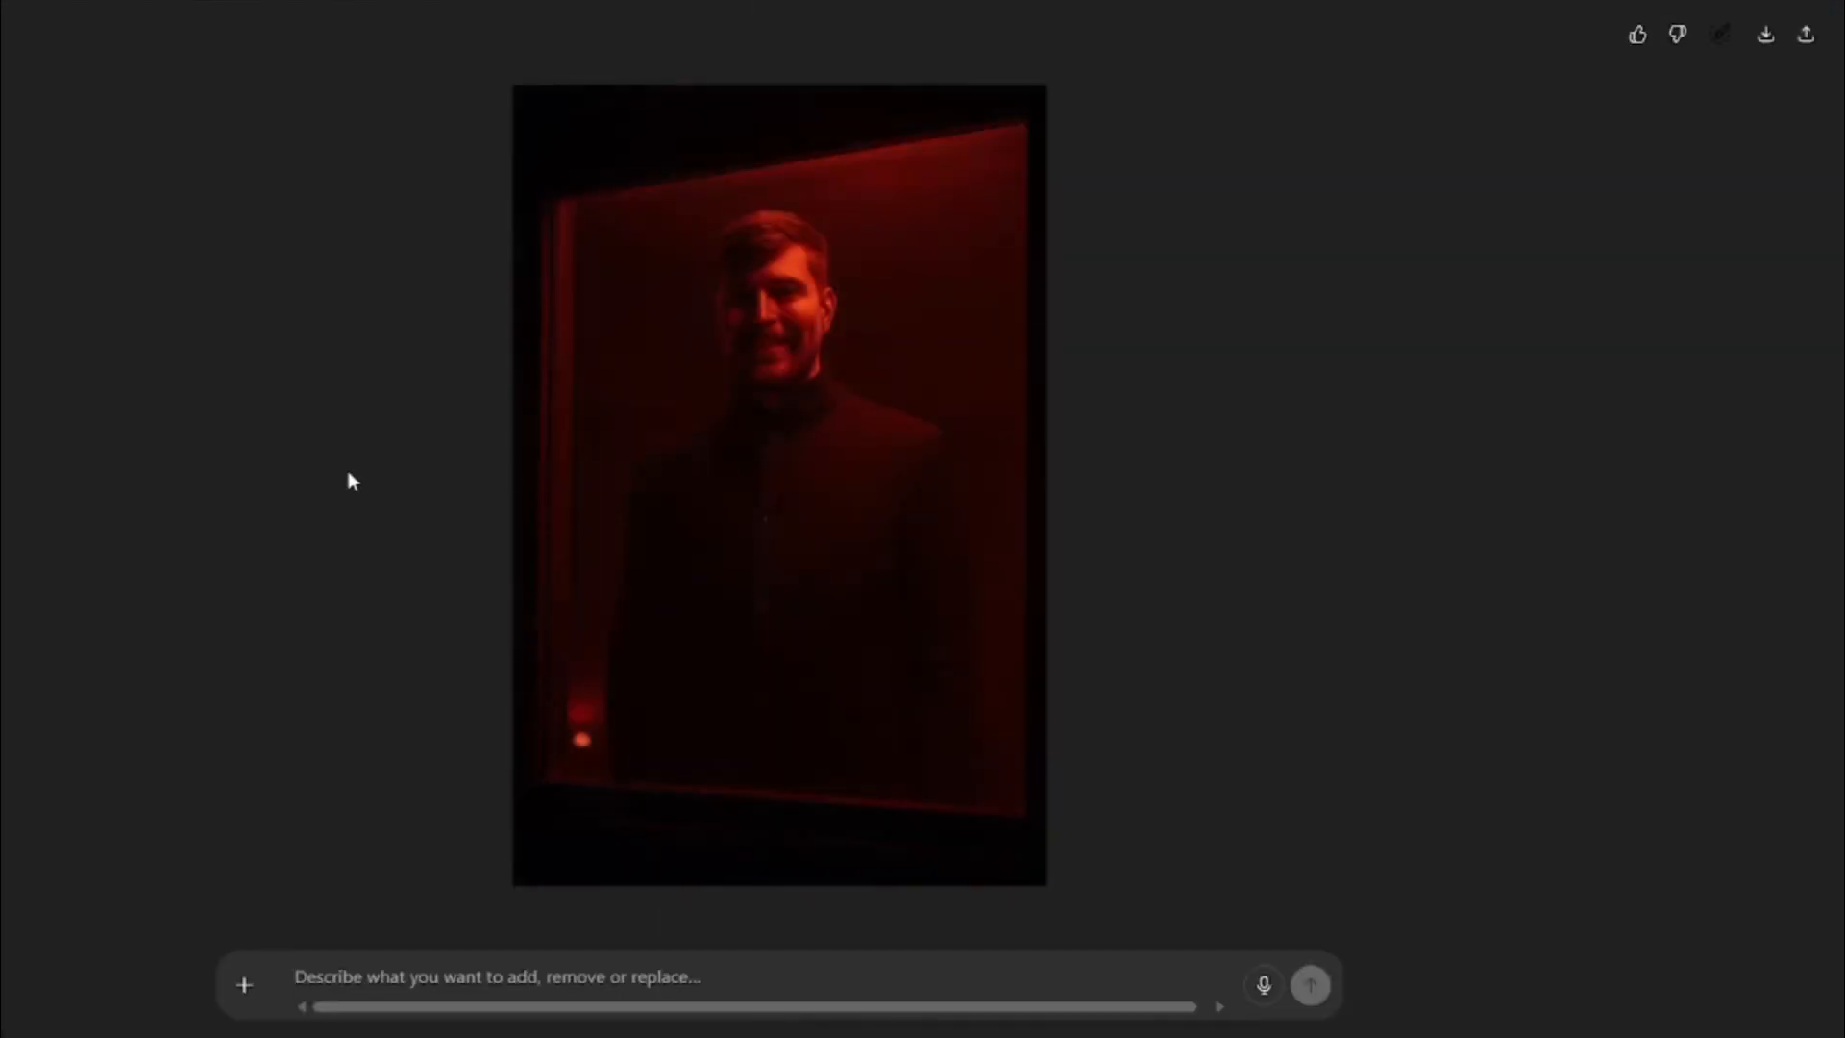
key("Escape")
scroll(573, 441, "down", 10)
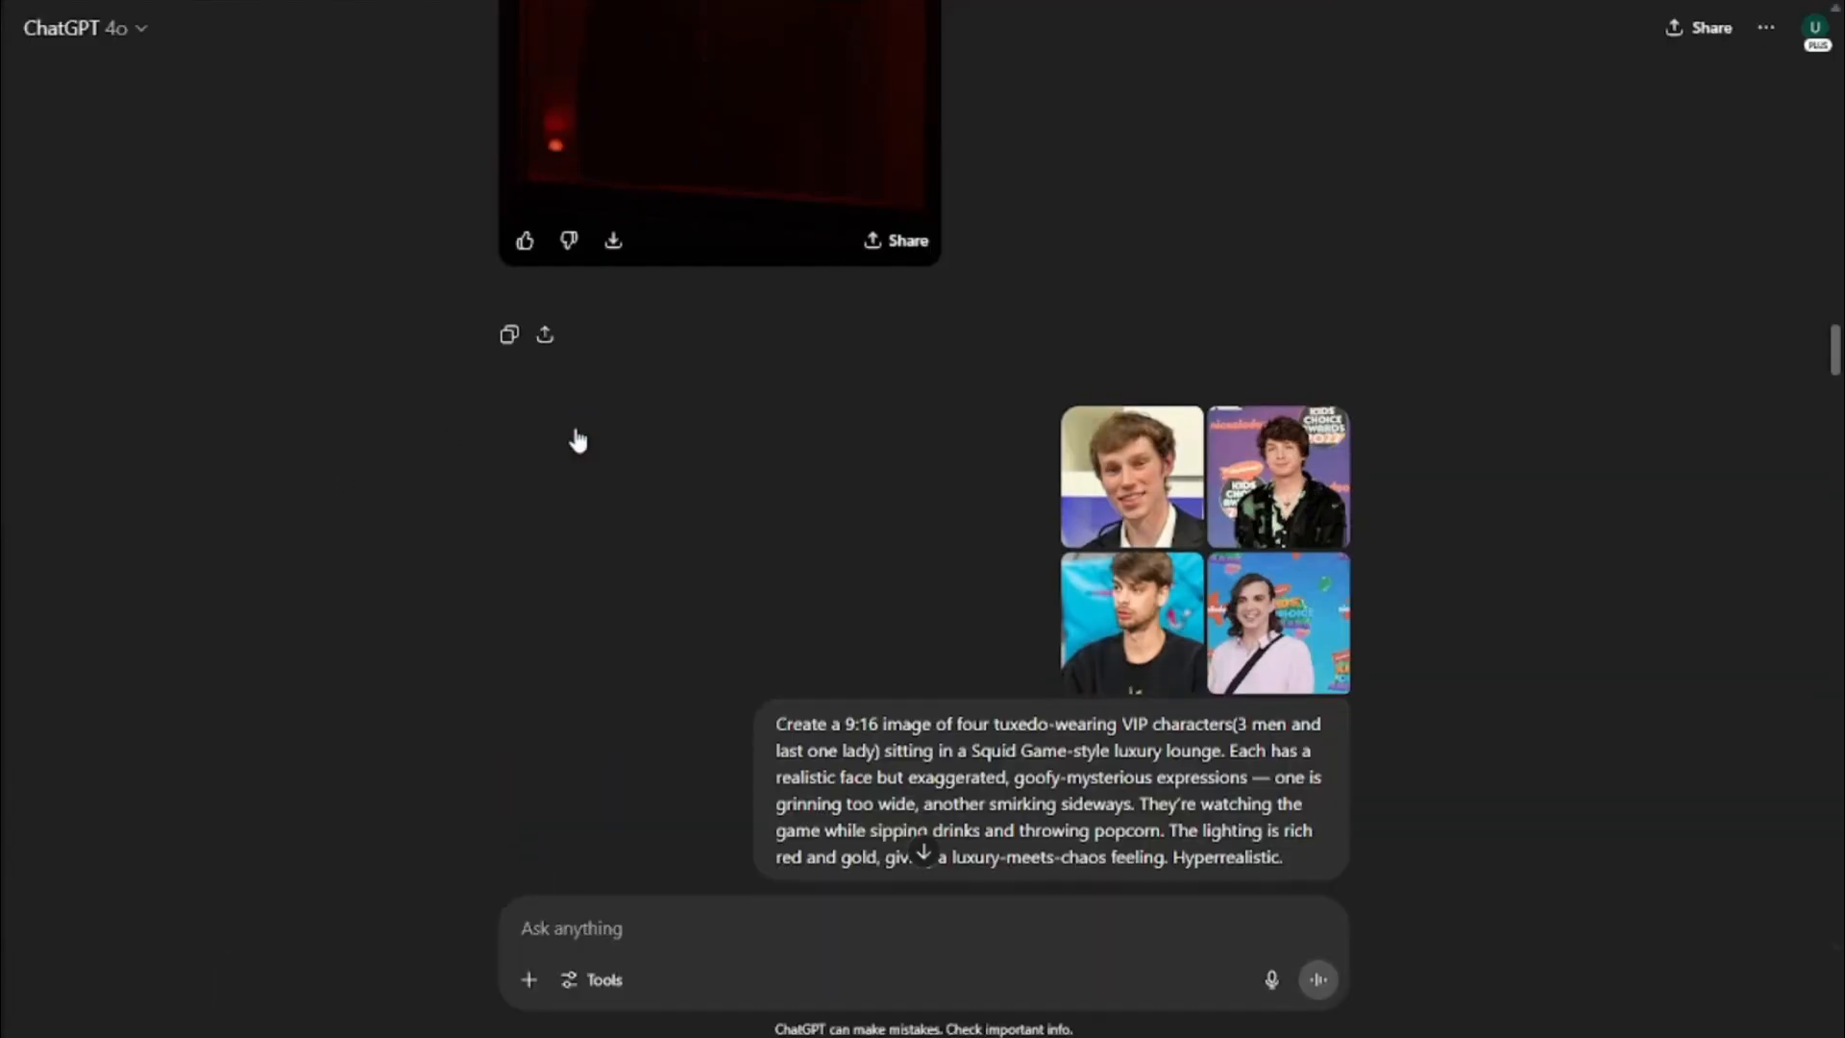
Examine the prompt for the four tuxedo-wearing VIP characters with its reference photos and view the generated image enlarged.
left_click_drag(829, 306, 1277, 435)
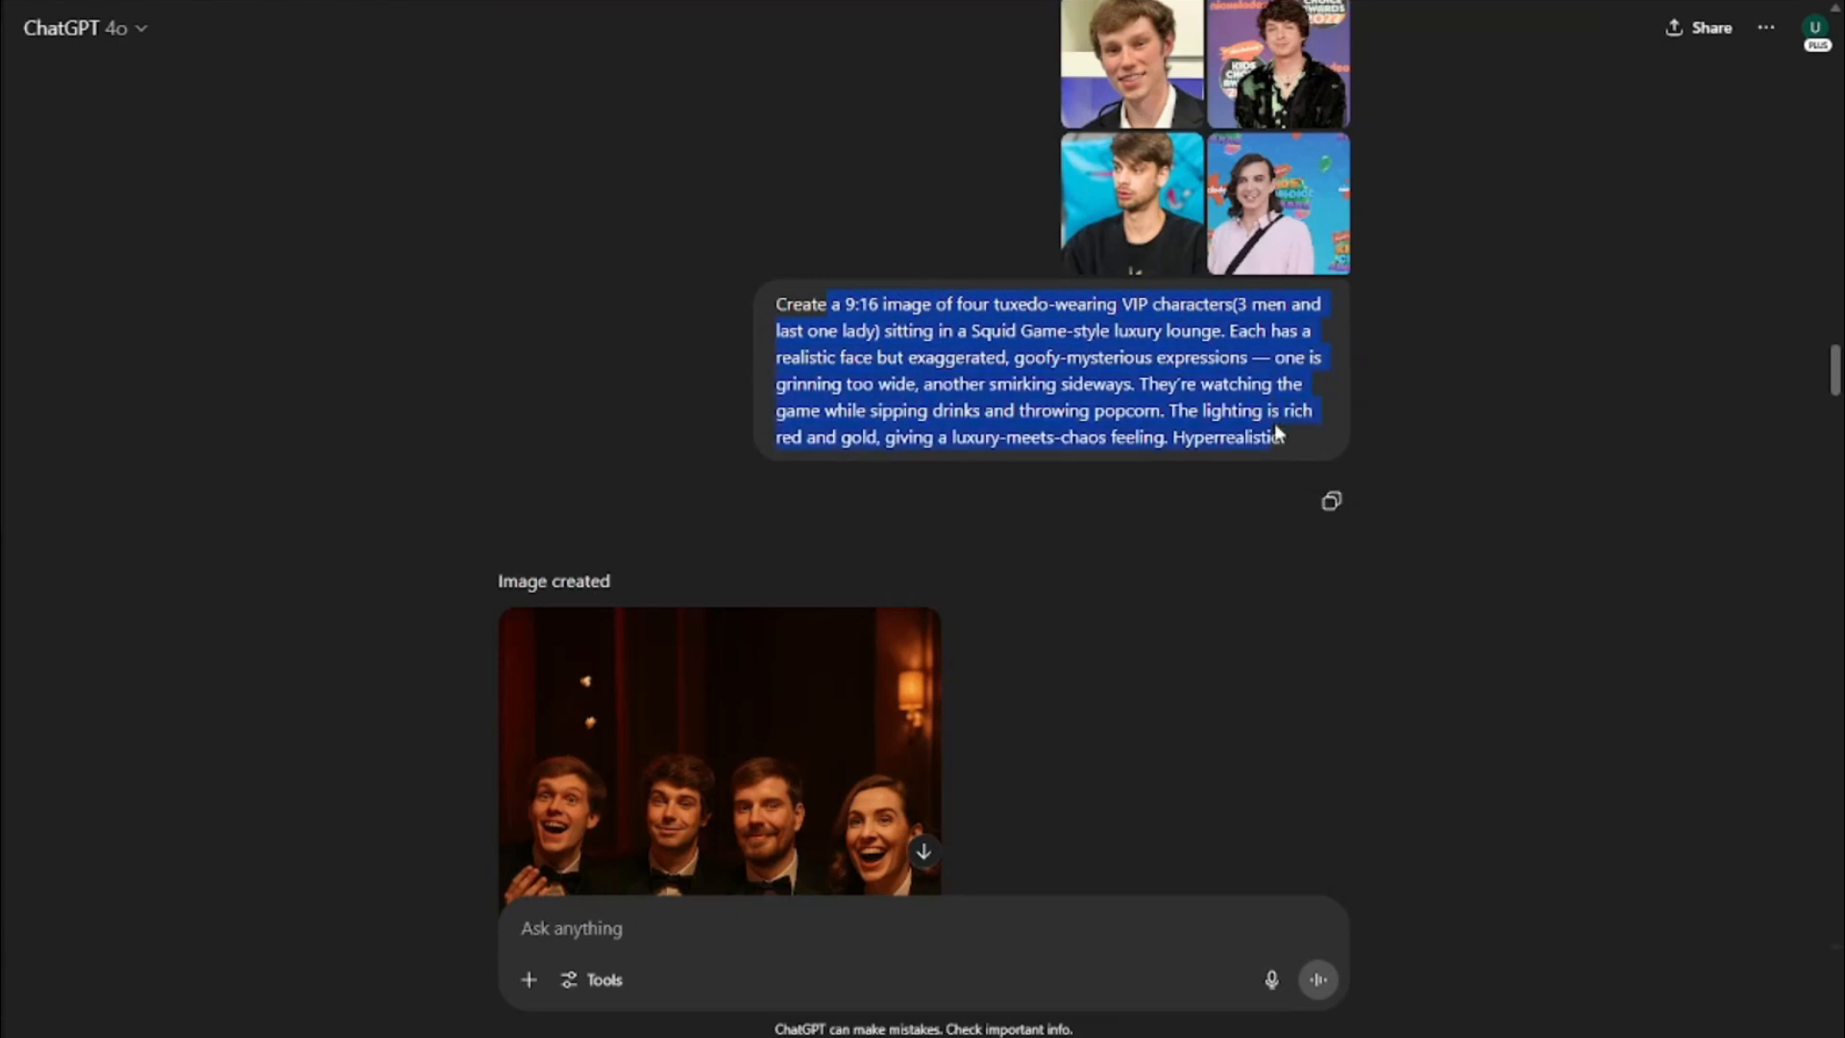
scroll(1170, 461, "up", 2)
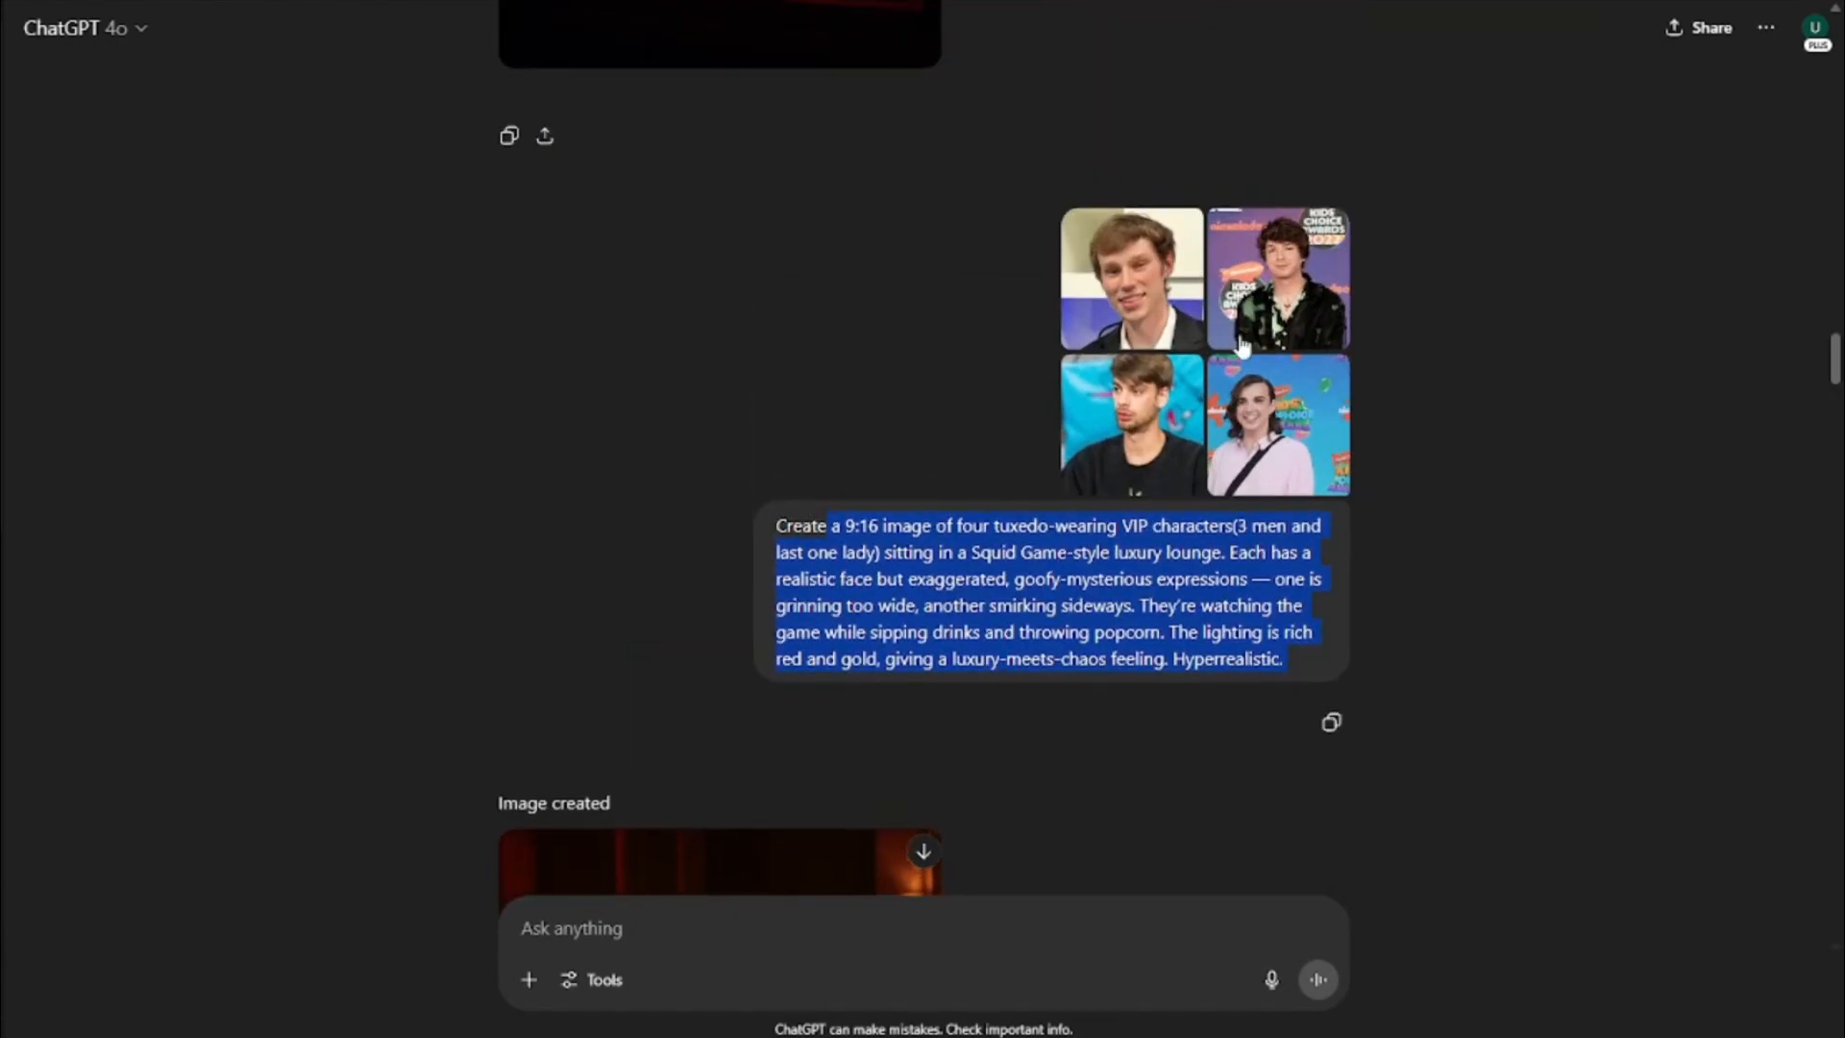
scroll(1092, 361, "down", 6)
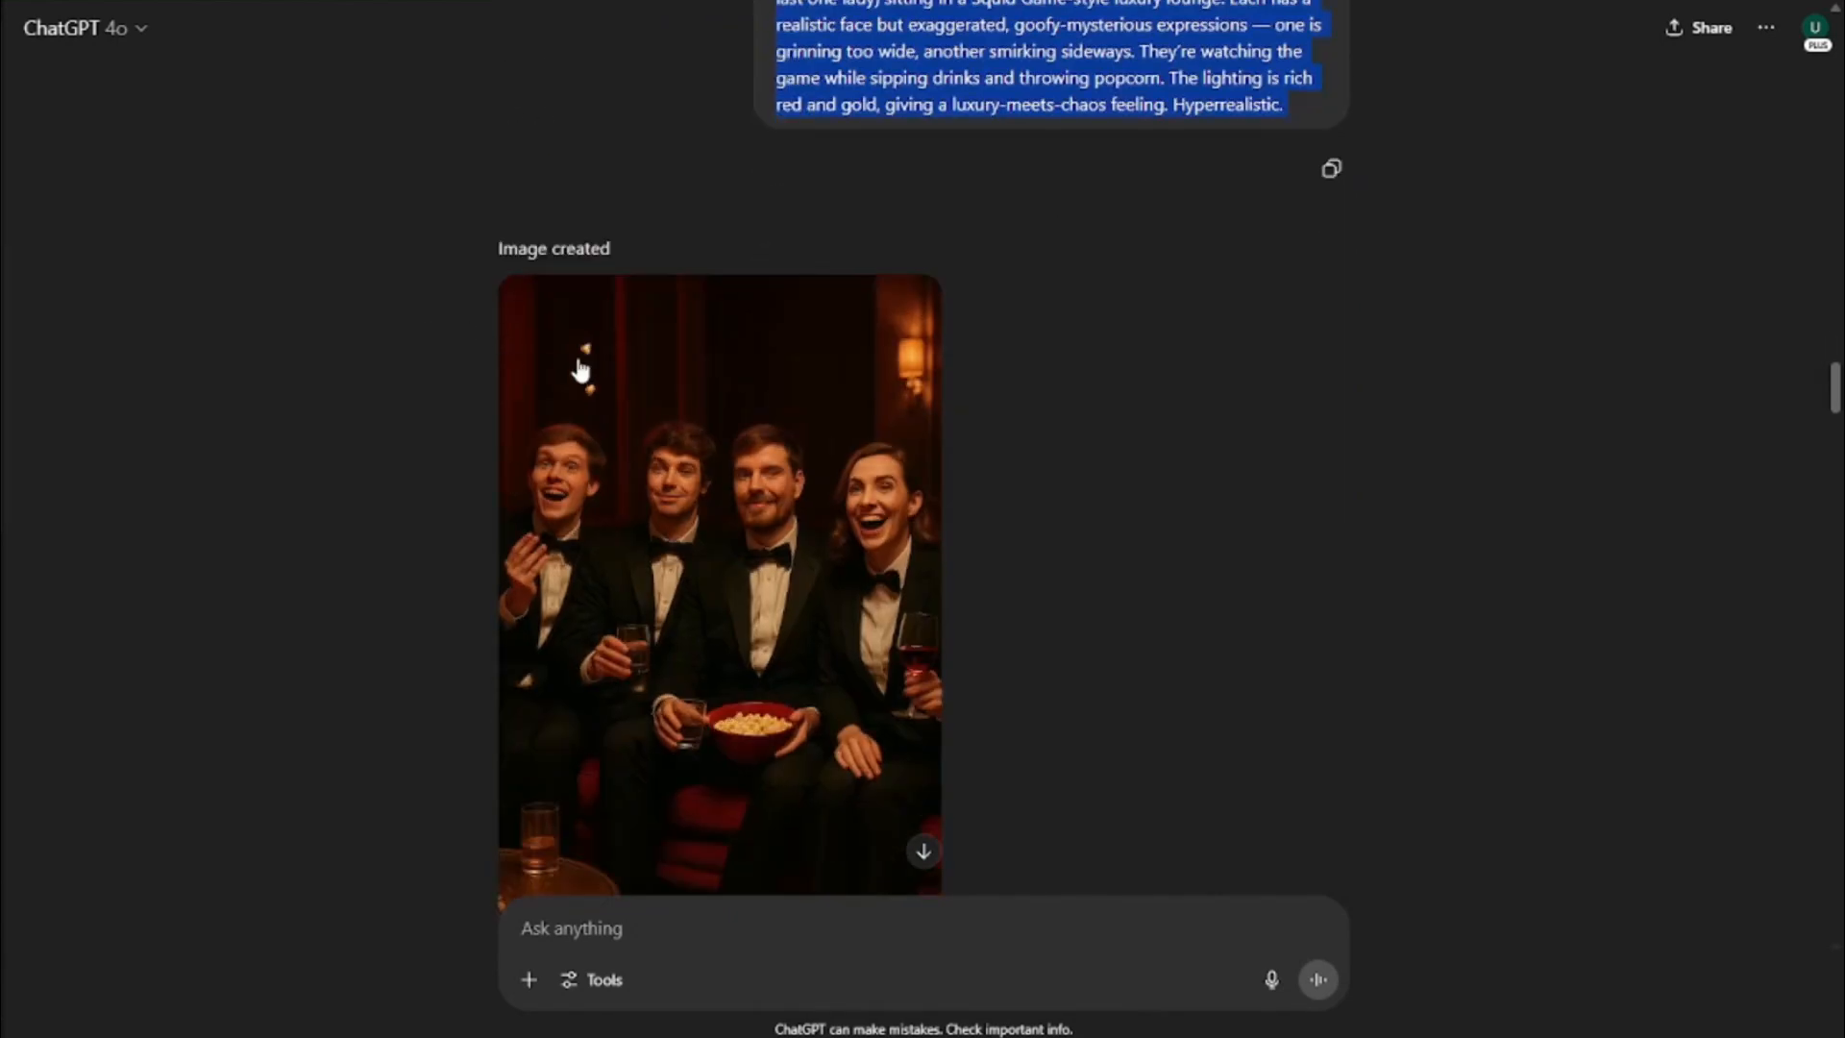
scroll(811, 473, "down", 3)
scroll(768, 404, "up", 2)
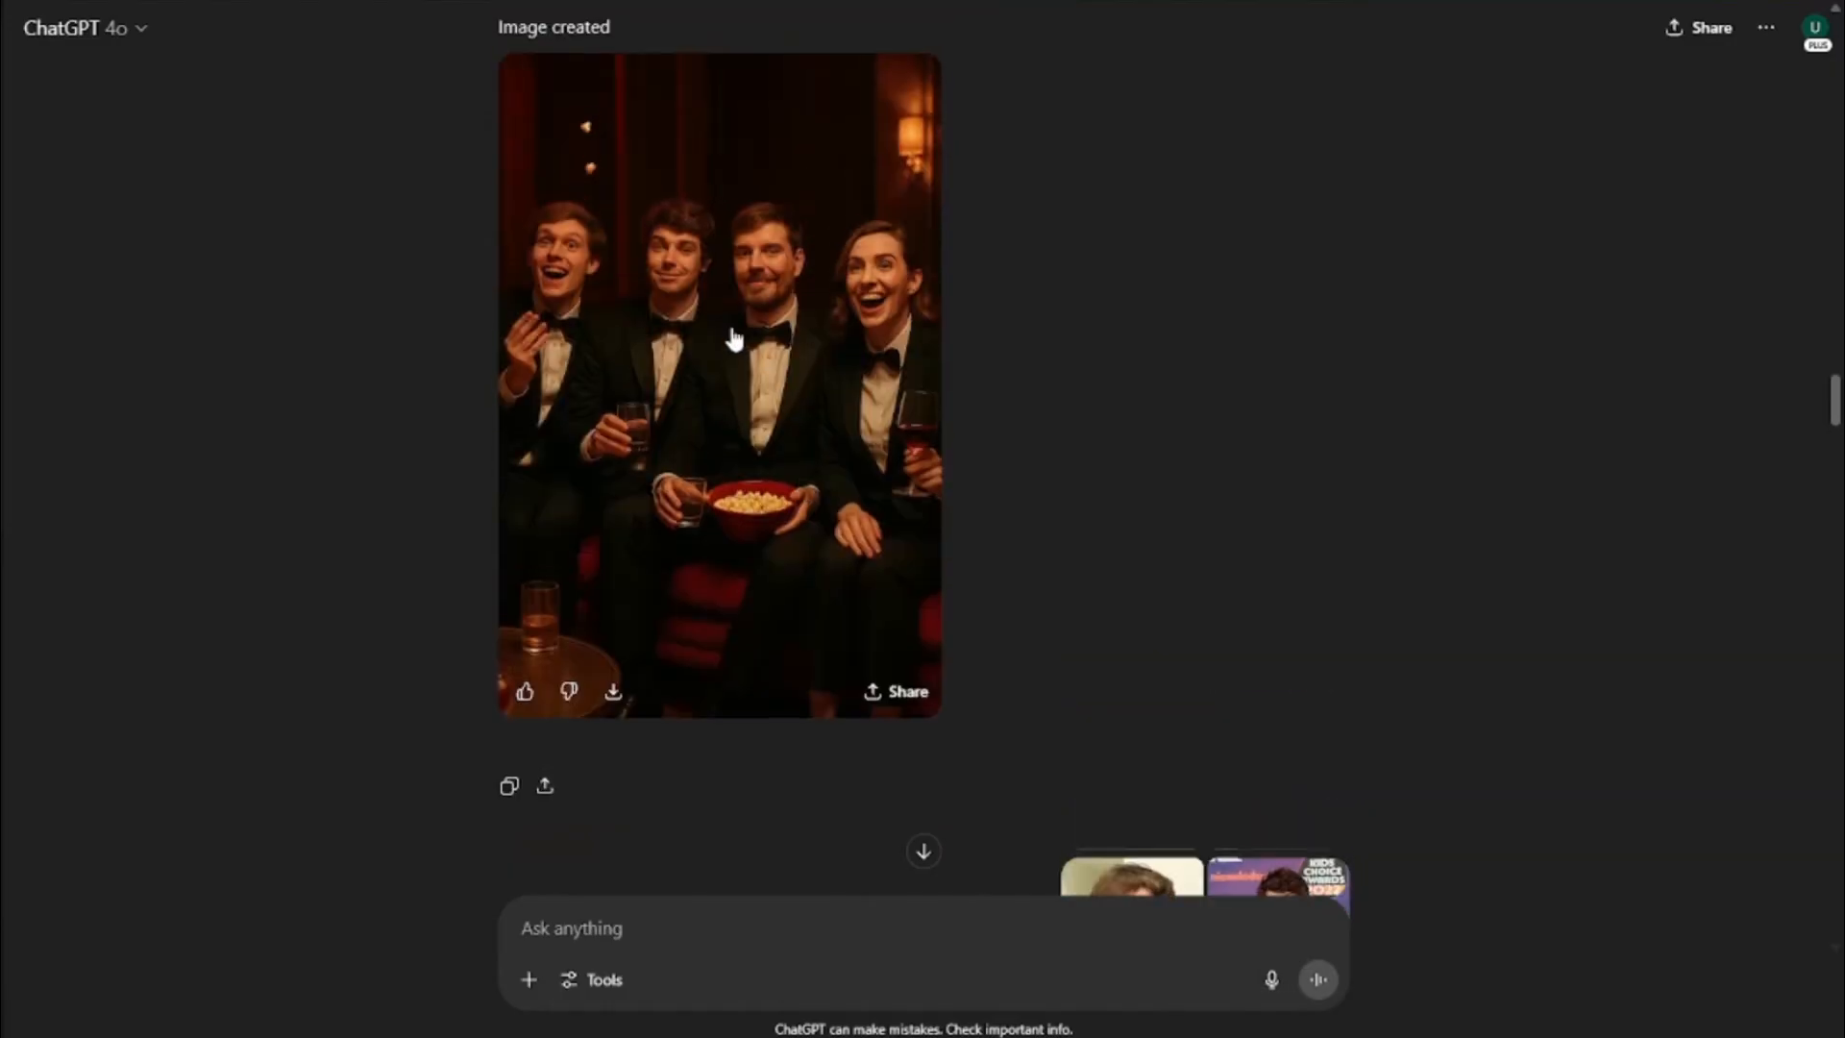
left_click(789, 392)
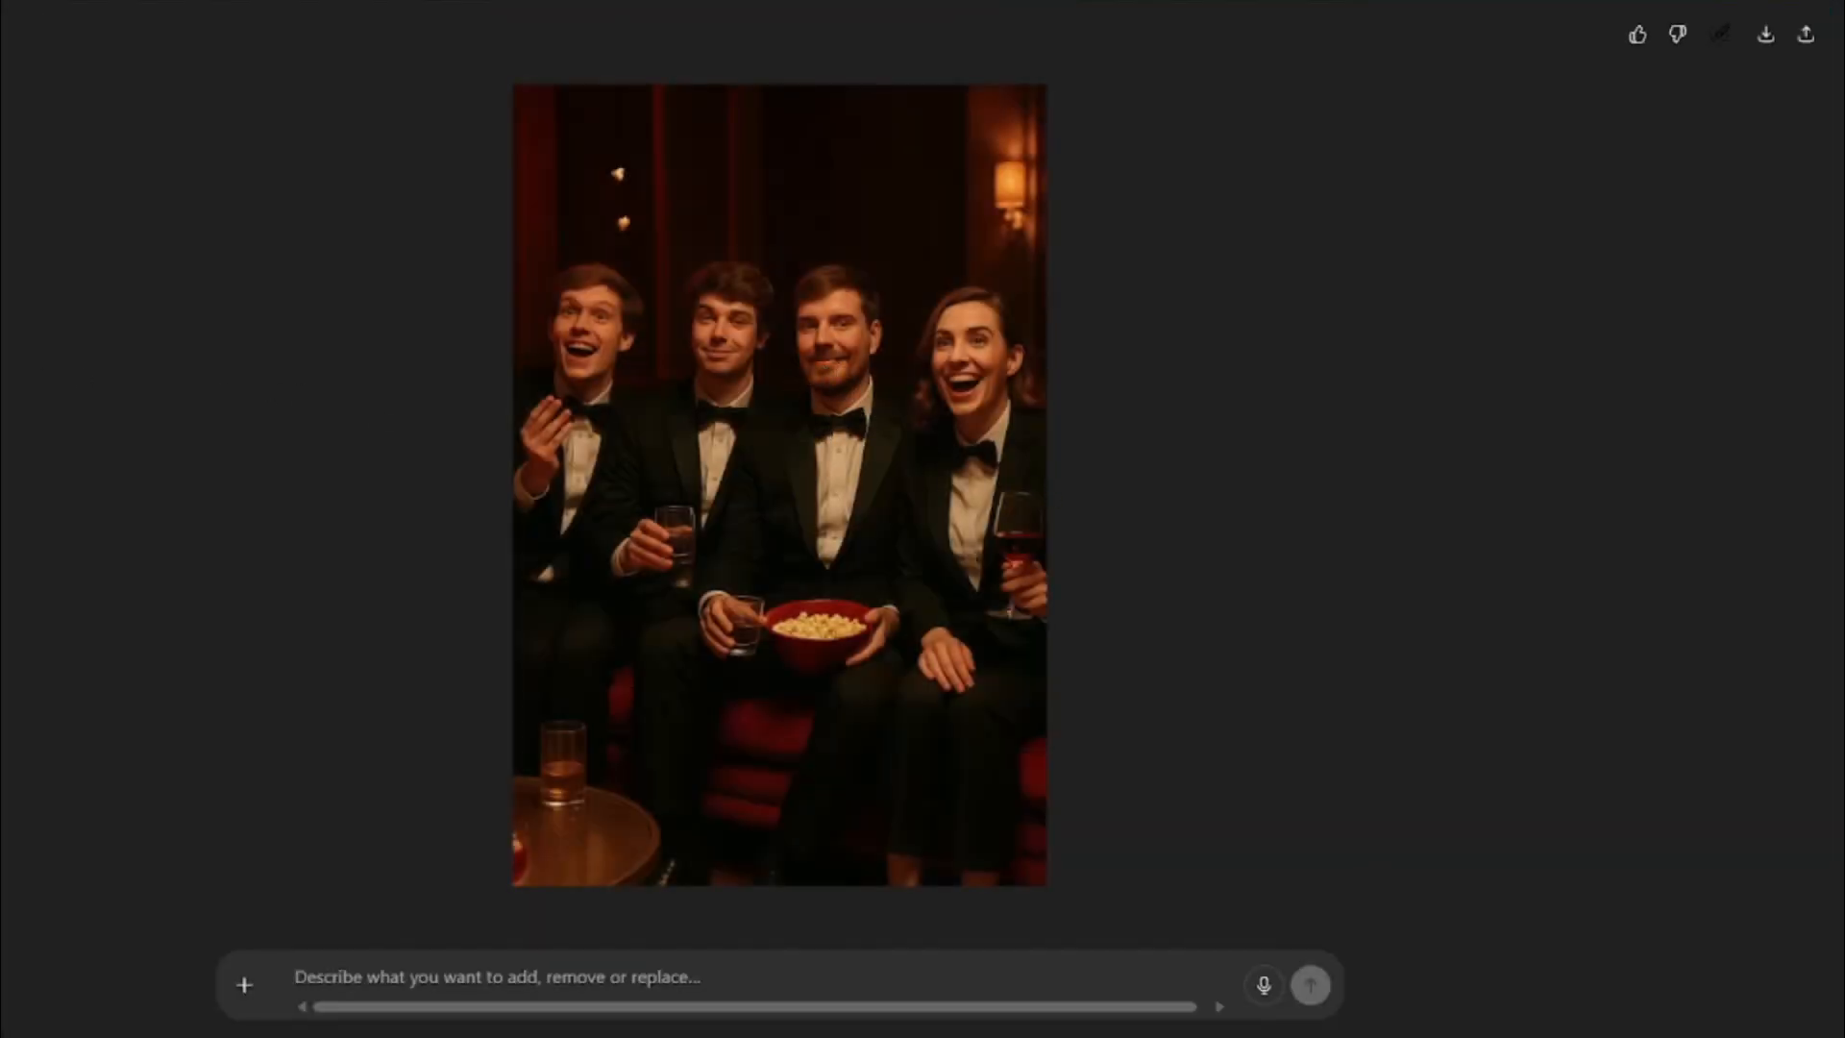
key("Escape")
Examine the revised VIP prompt, focusing on the instruction to paste the provided faces, and view its generated image enlarged.
scroll(775, 503, "down", 3)
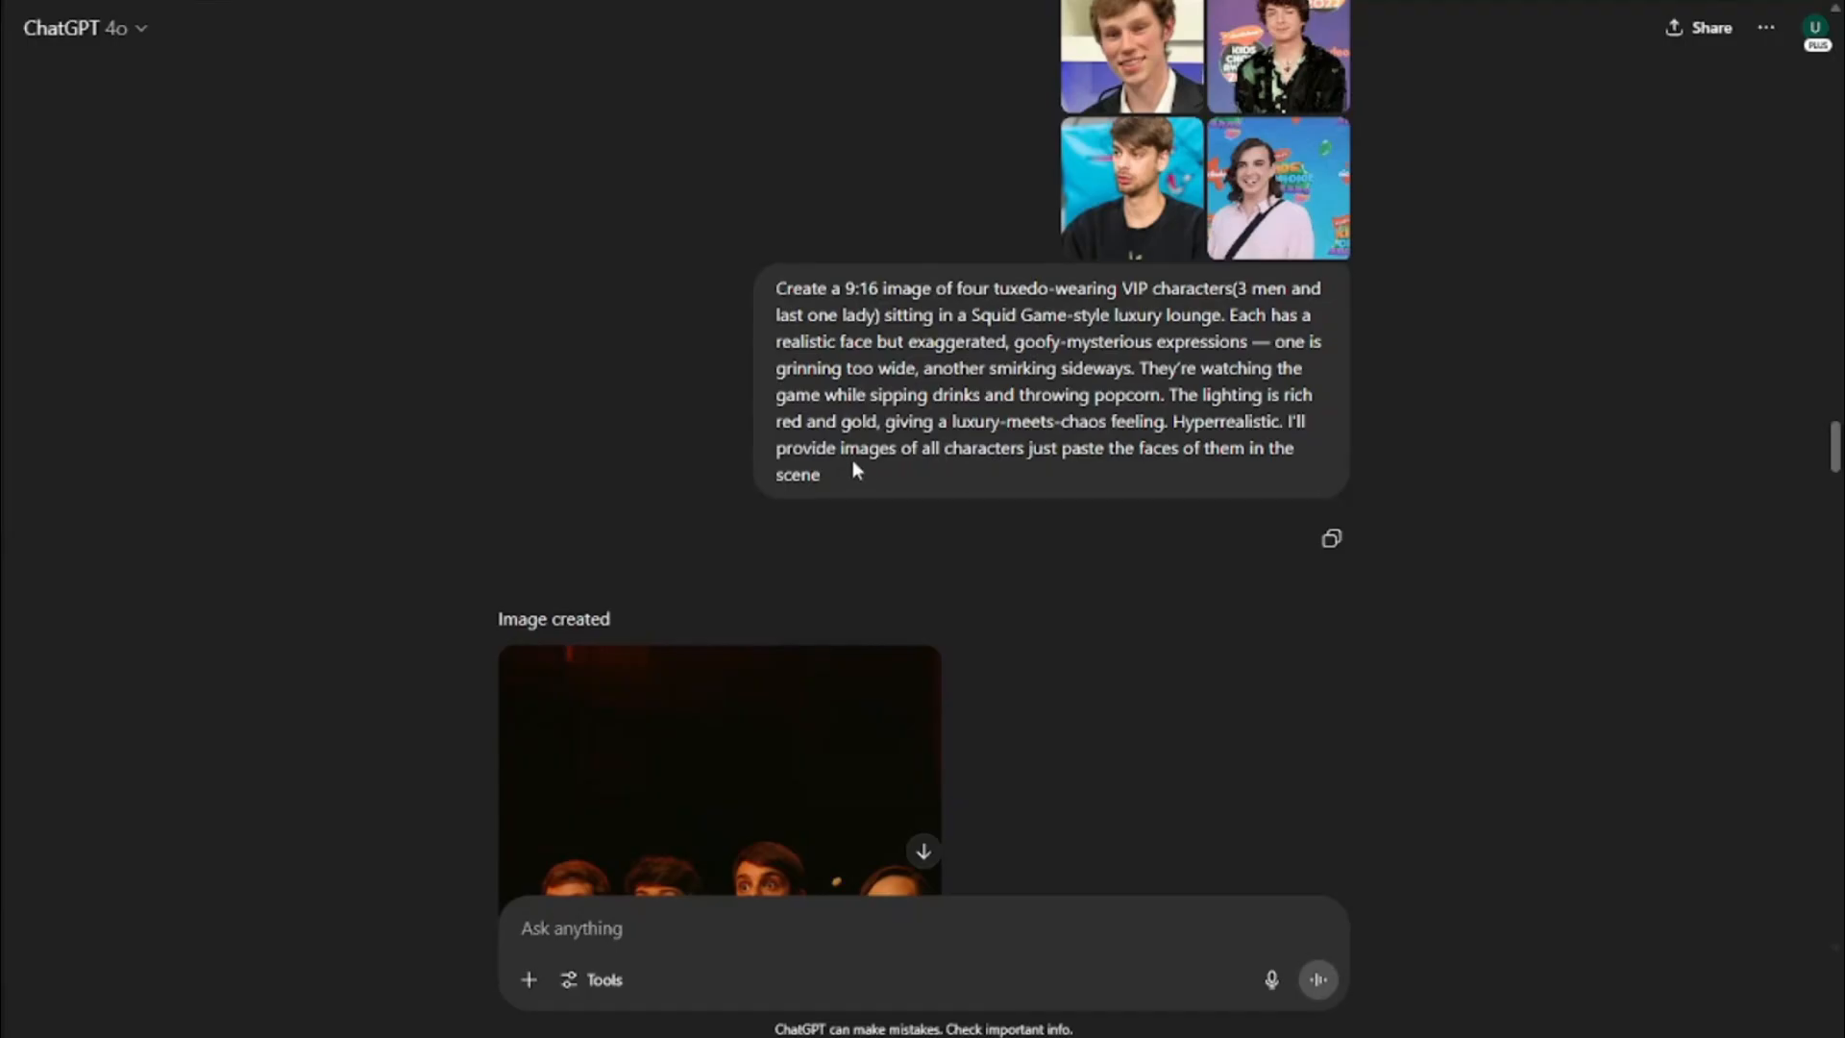
left_click_drag(900, 448, 1242, 474)
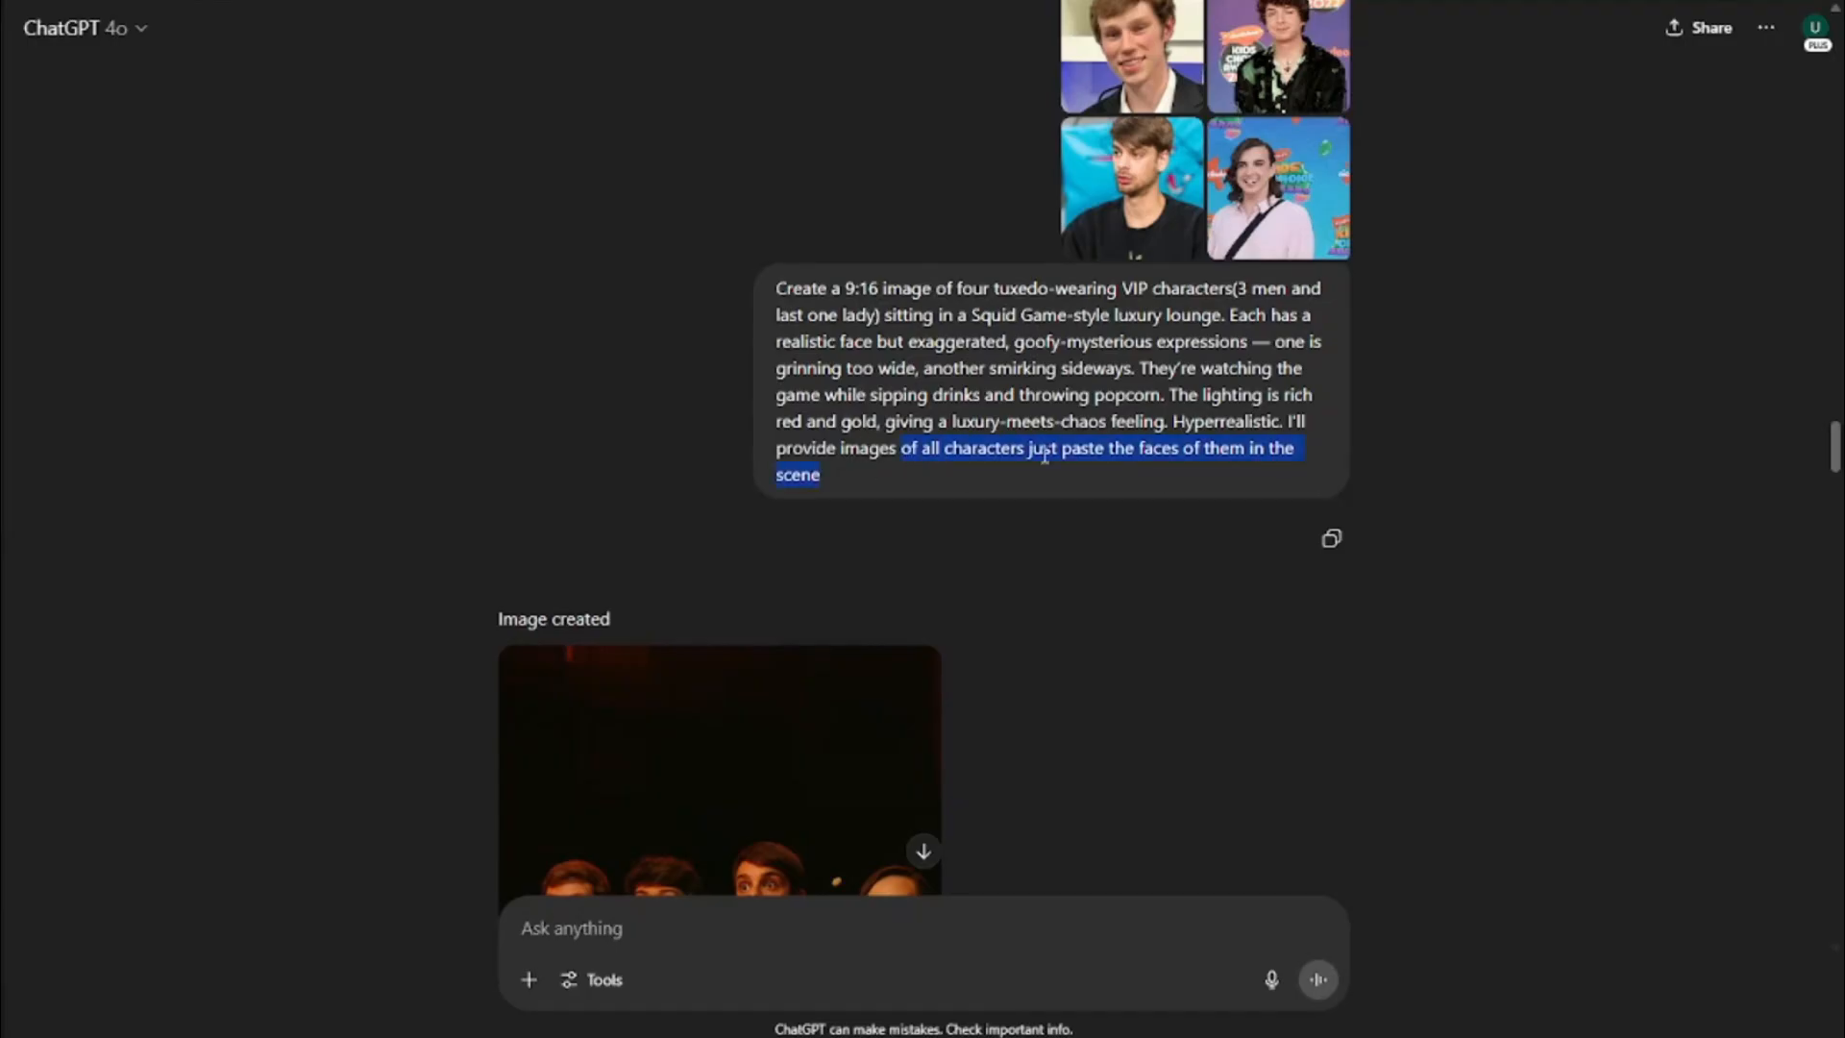
scroll(993, 398, "down", 6)
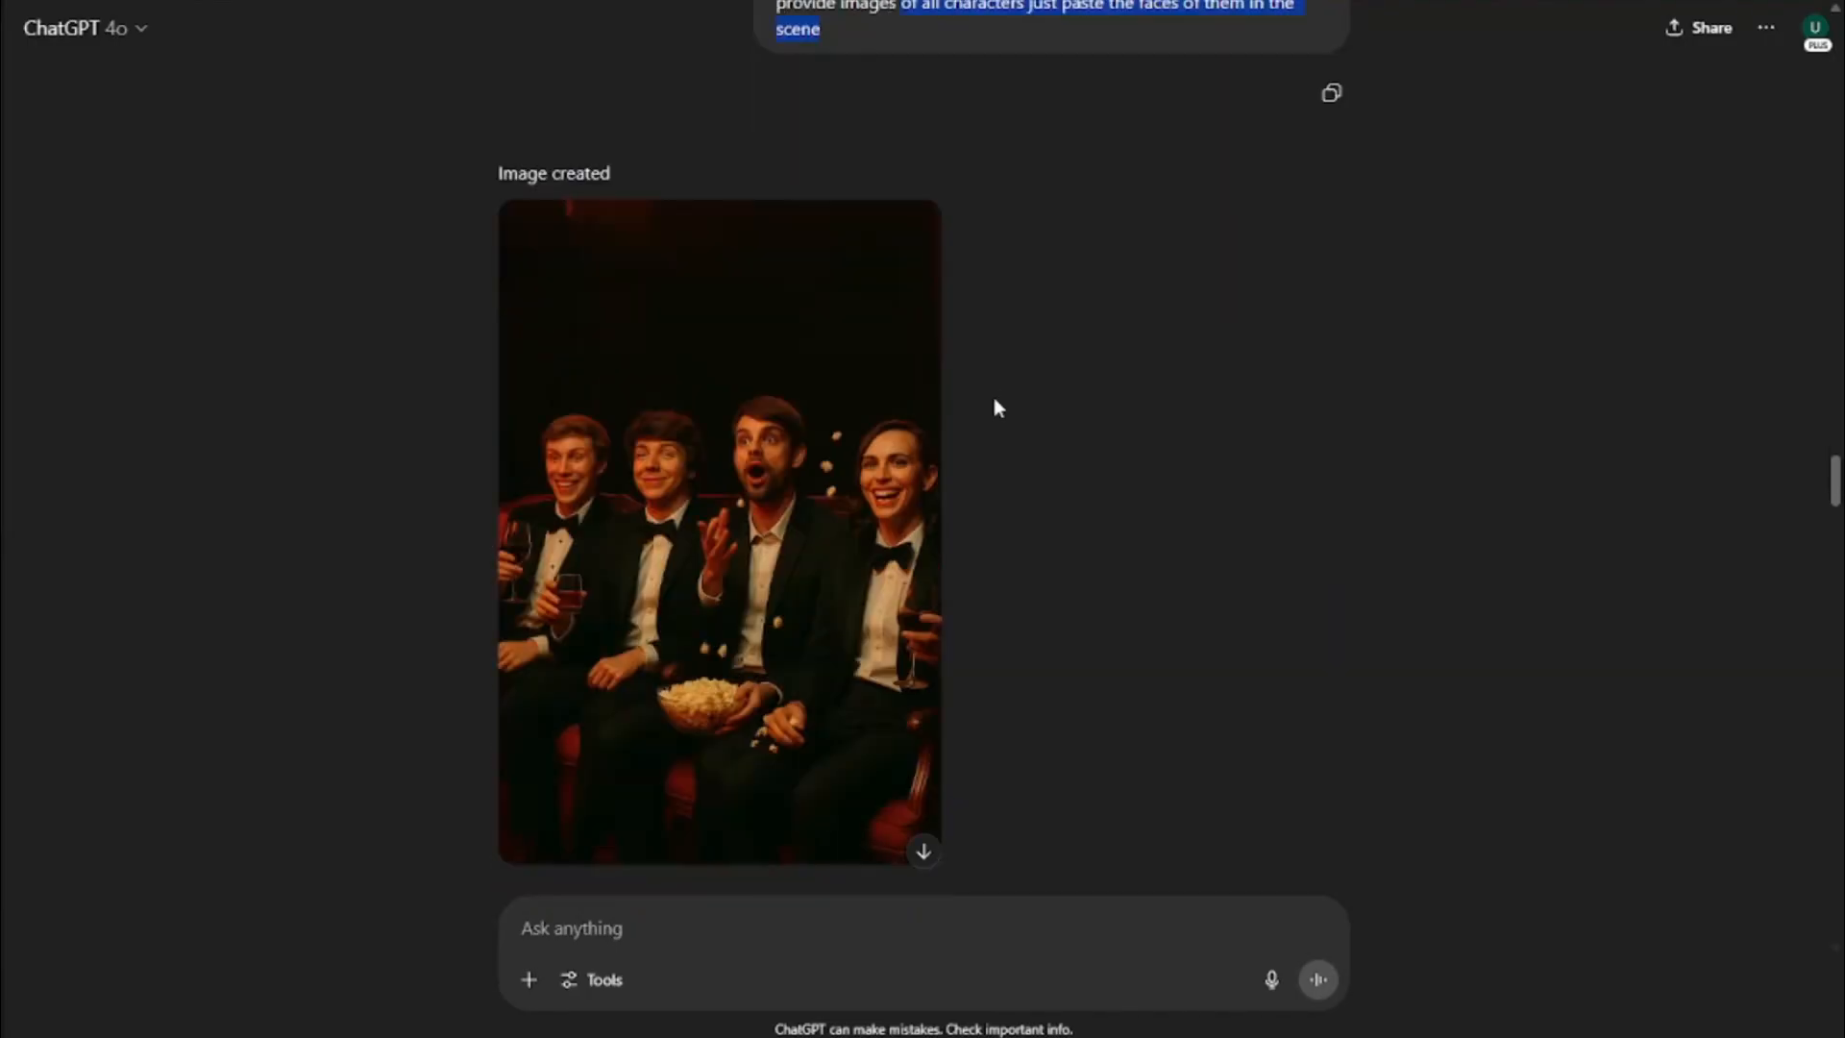
left_click(519, 511)
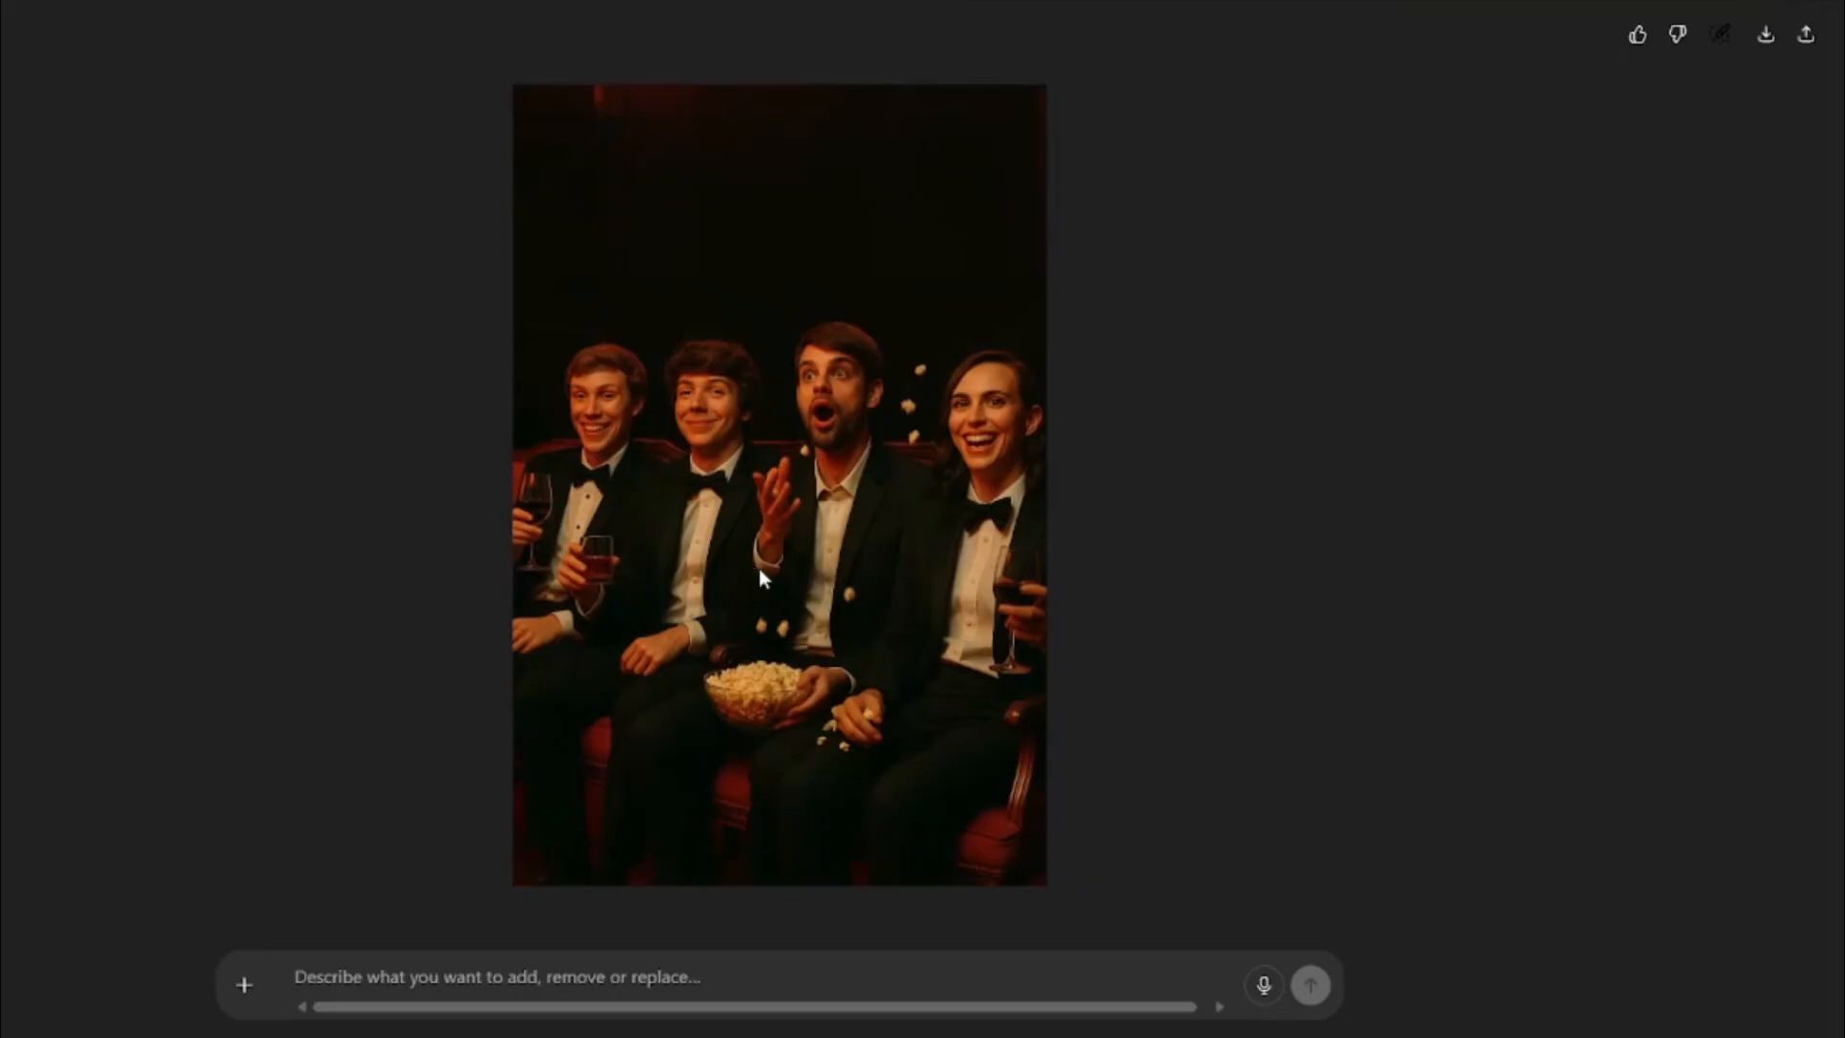
key("Escape")
Examine the prompt for player 456 lifting the toy-like 222 character, viewing the generated image and the 456 reference picture enlarged.
scroll(977, 395, "down", 5)
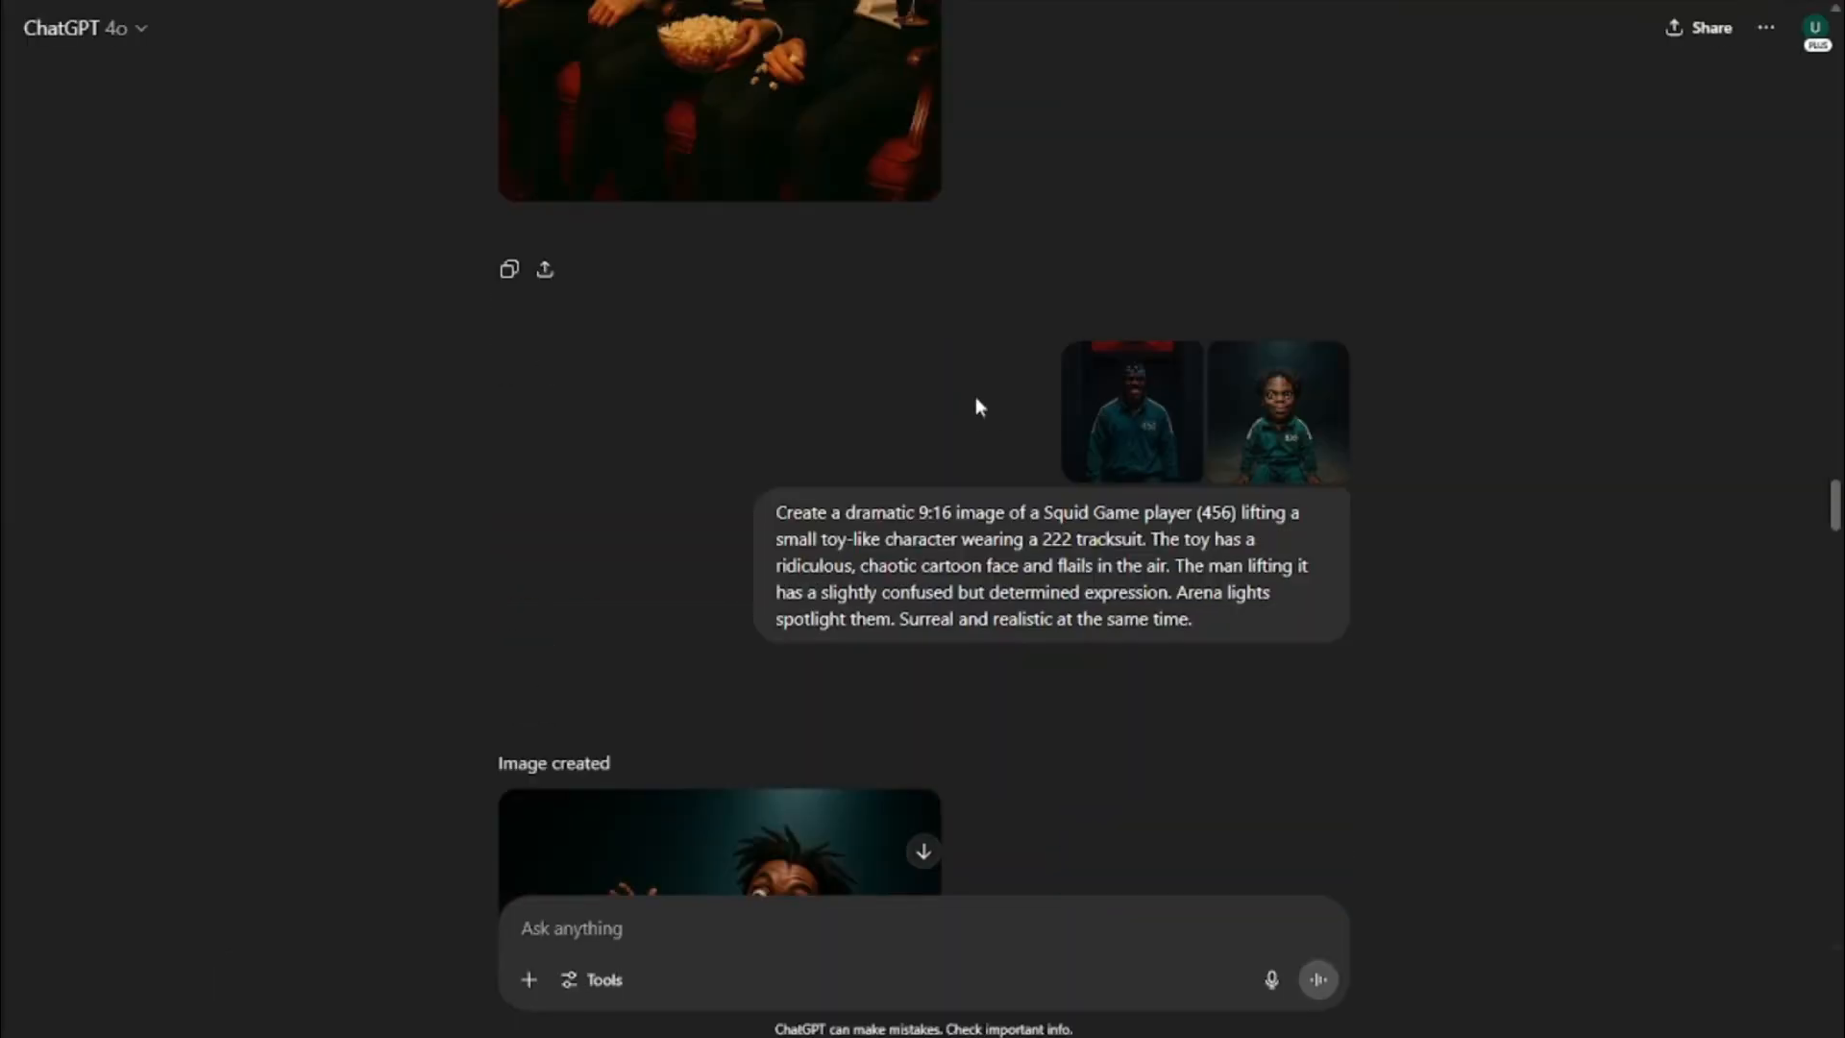
scroll(792, 360, "down", 3)
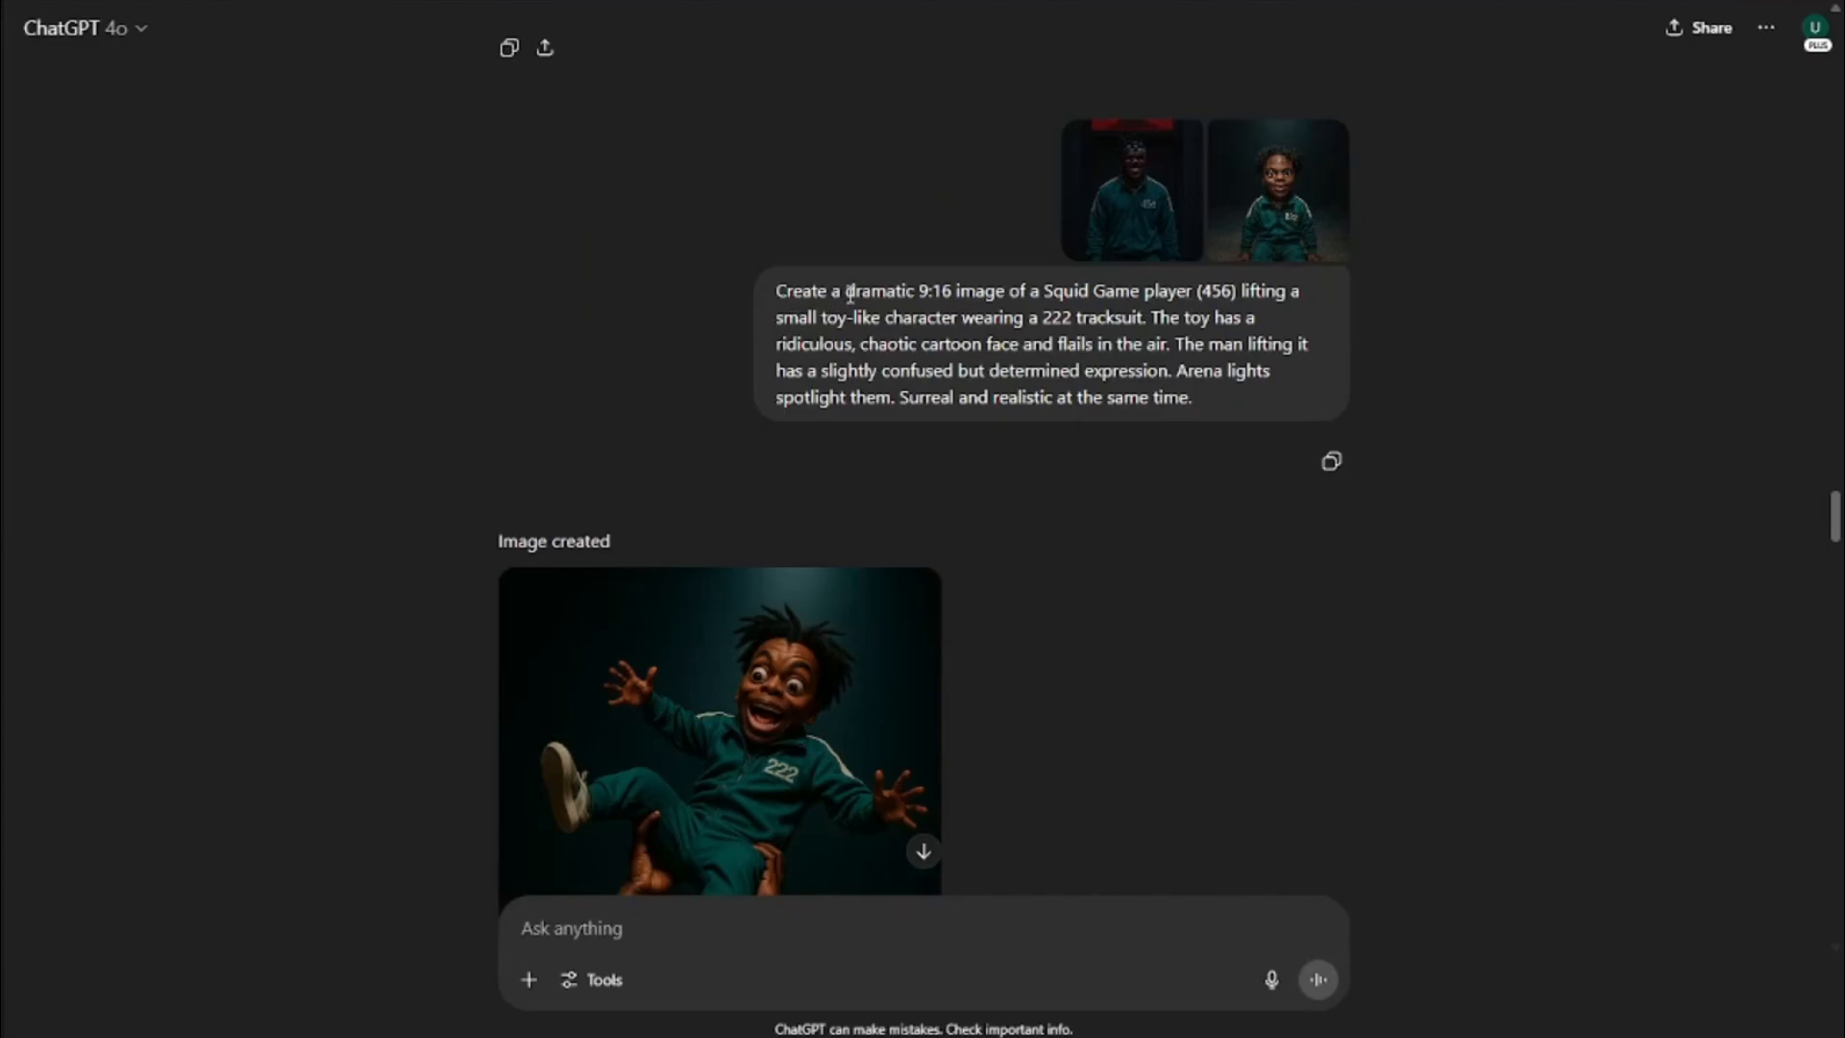
scroll(957, 334, "down", 5)
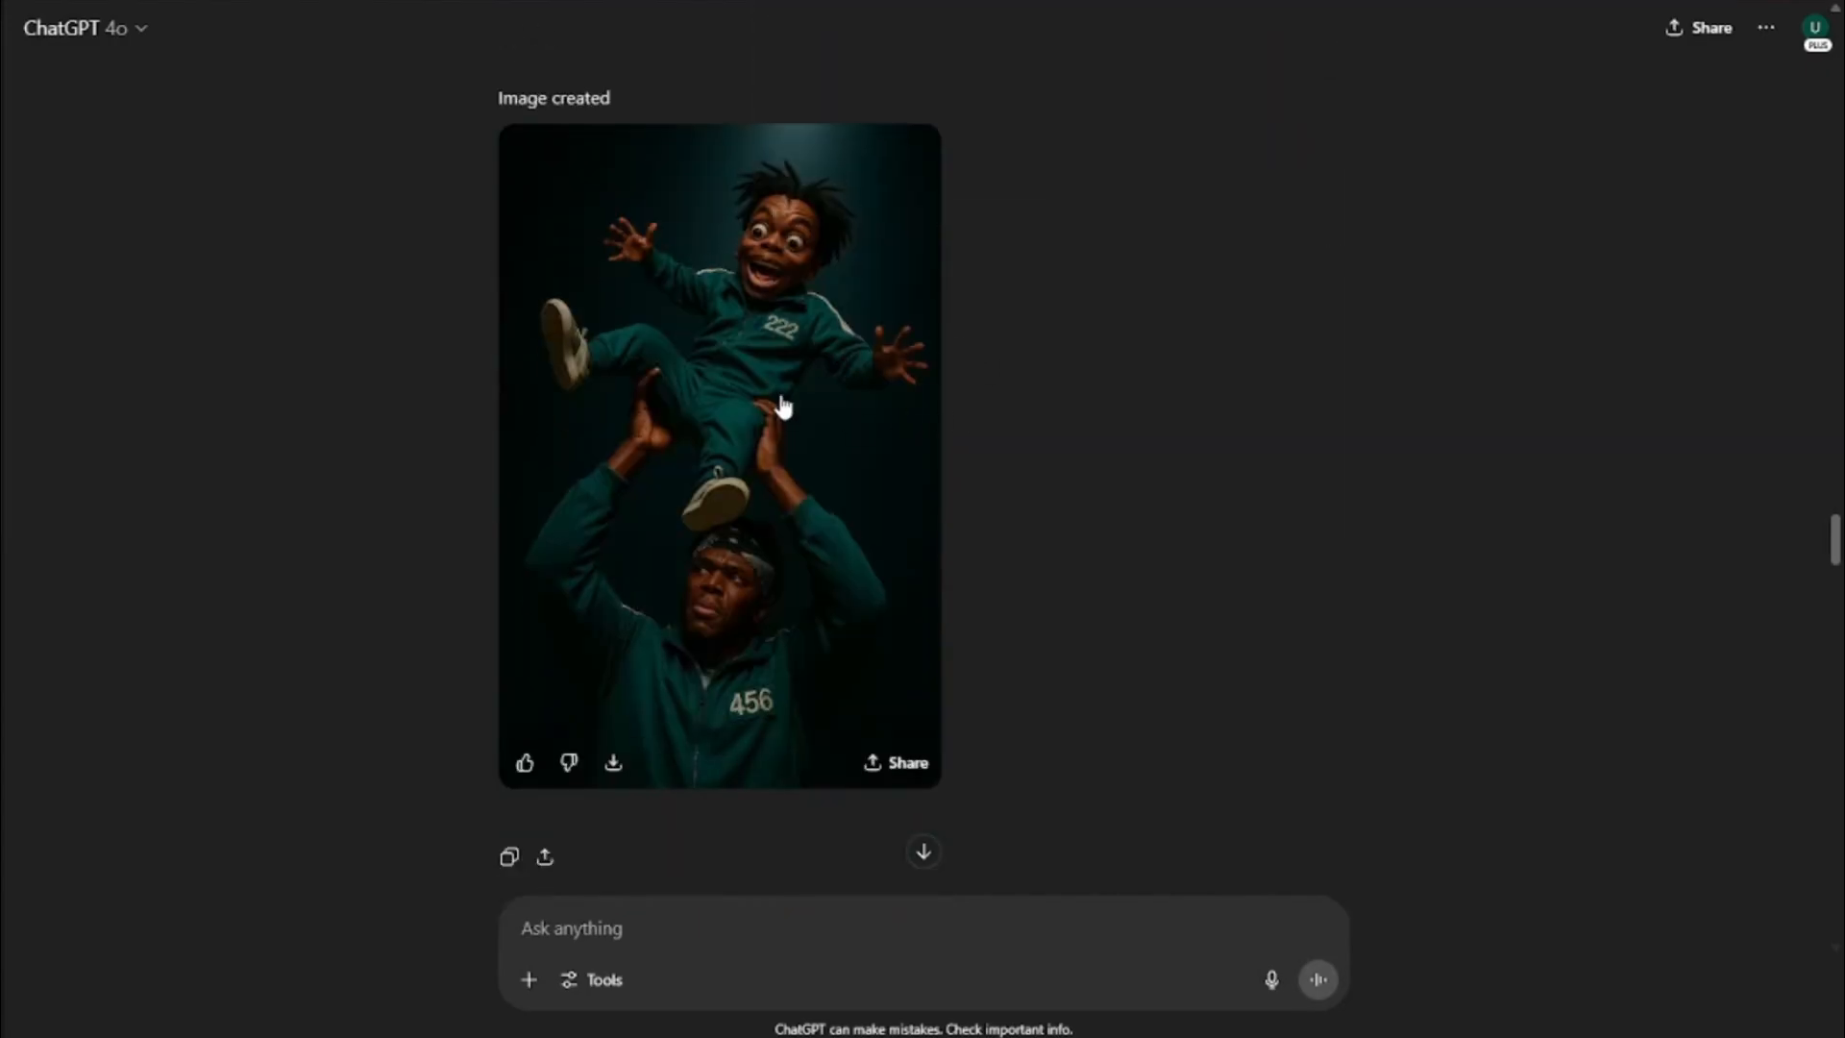
left_click(760, 423)
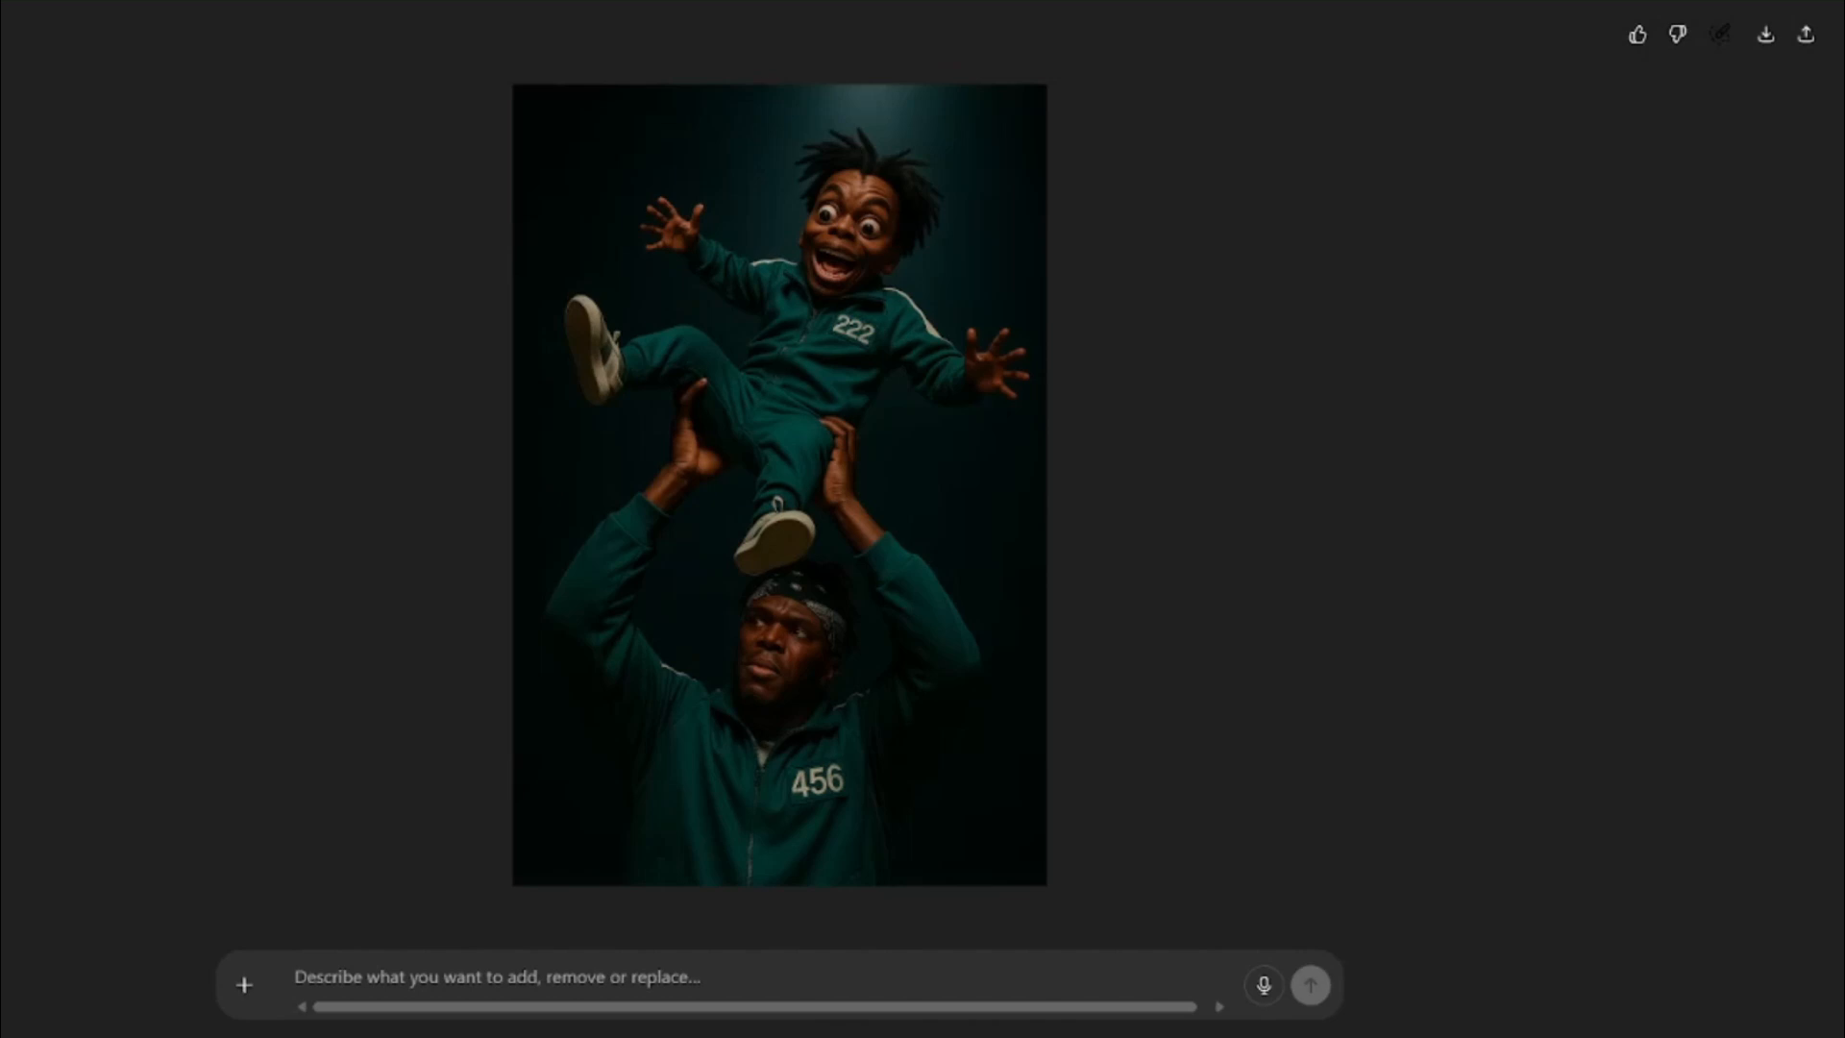
key("Escape")
scroll(1067, 461, "up", 5)
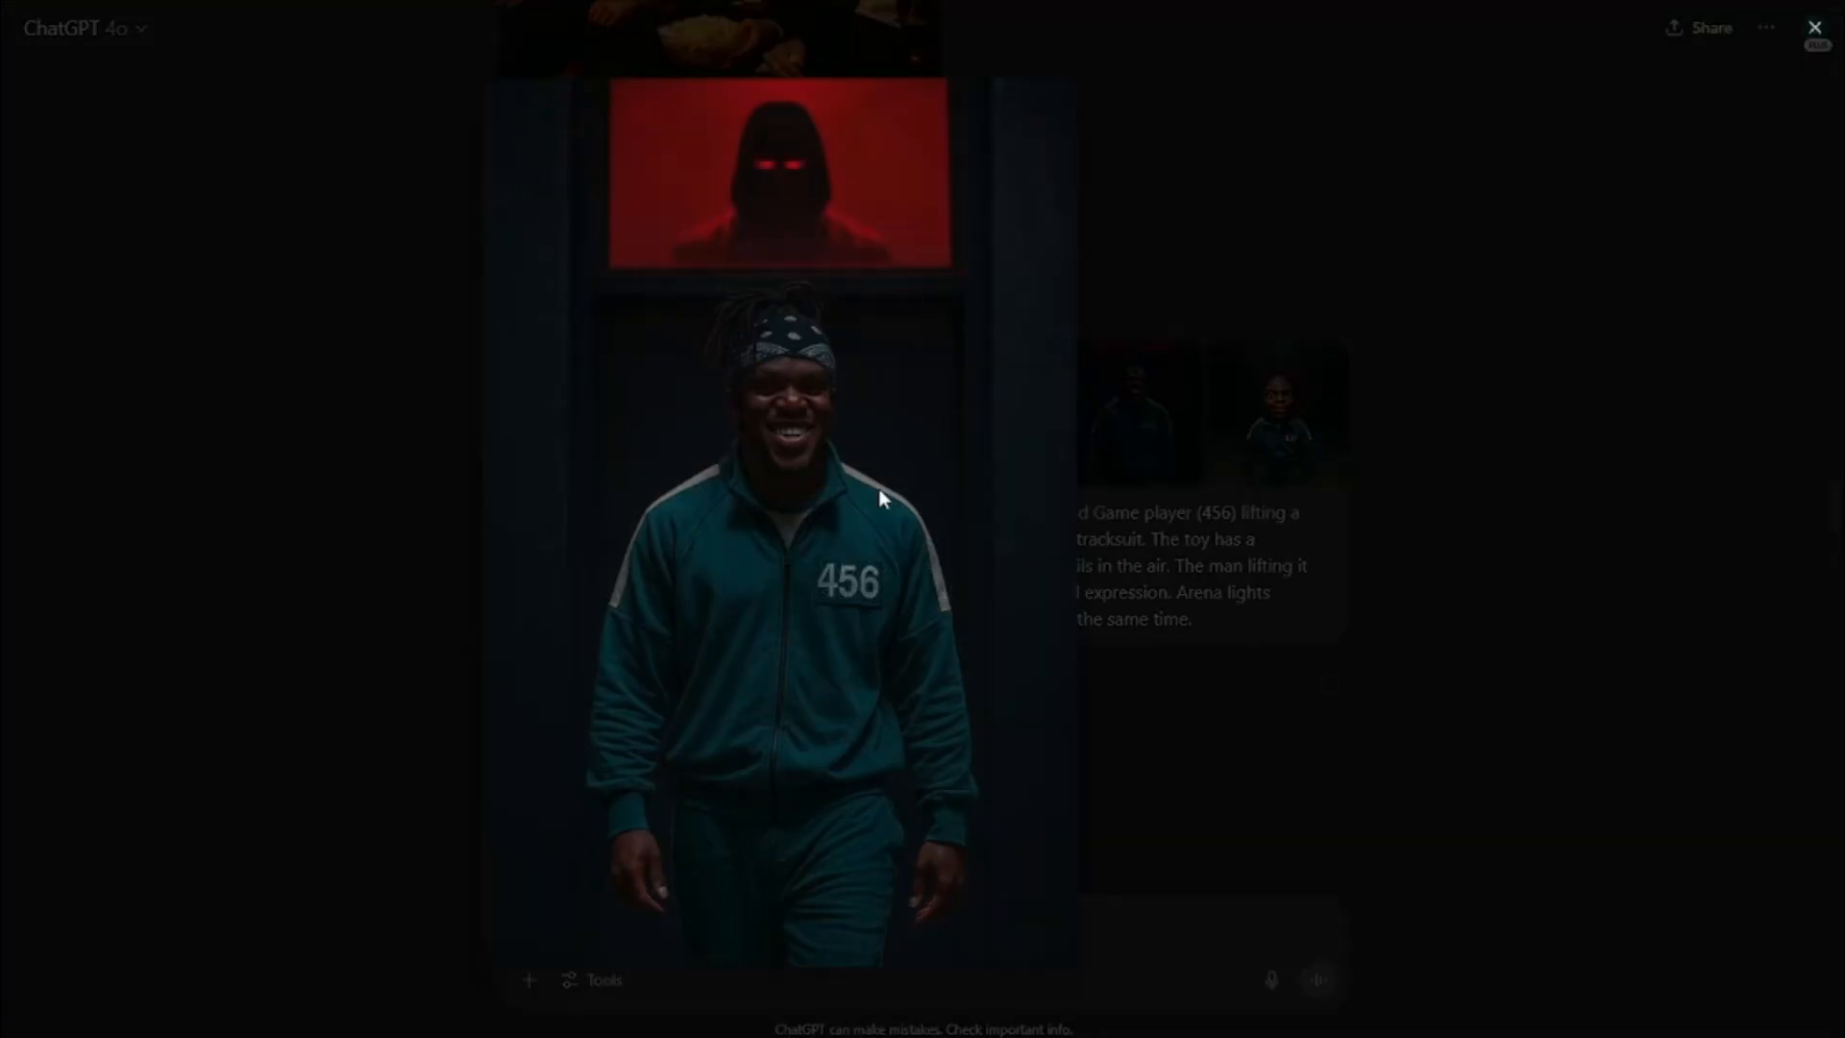
scroll(1247, 461, "down", 7)
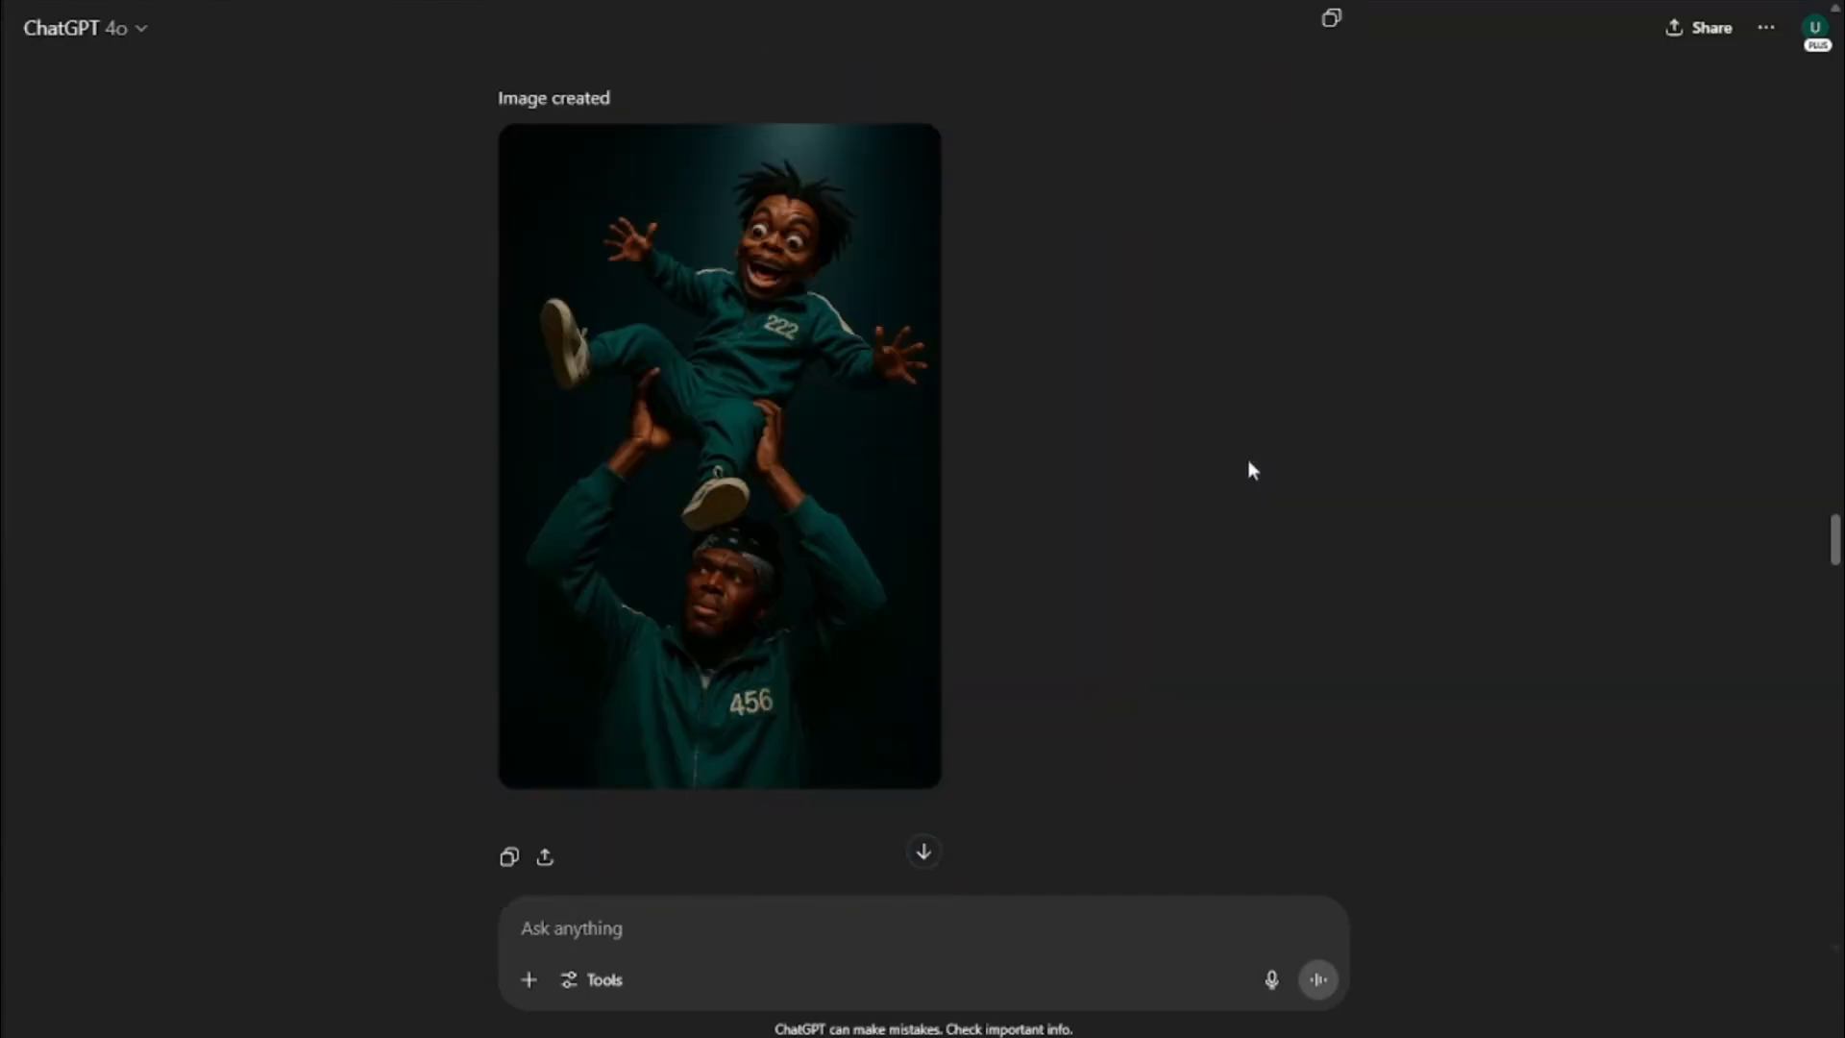
scroll(824, 474, "down", 1)
Examine the prompt for player 456 falling through a shattered glass platform with its reference picture and generated image.
scroll(824, 473, "down", 20)
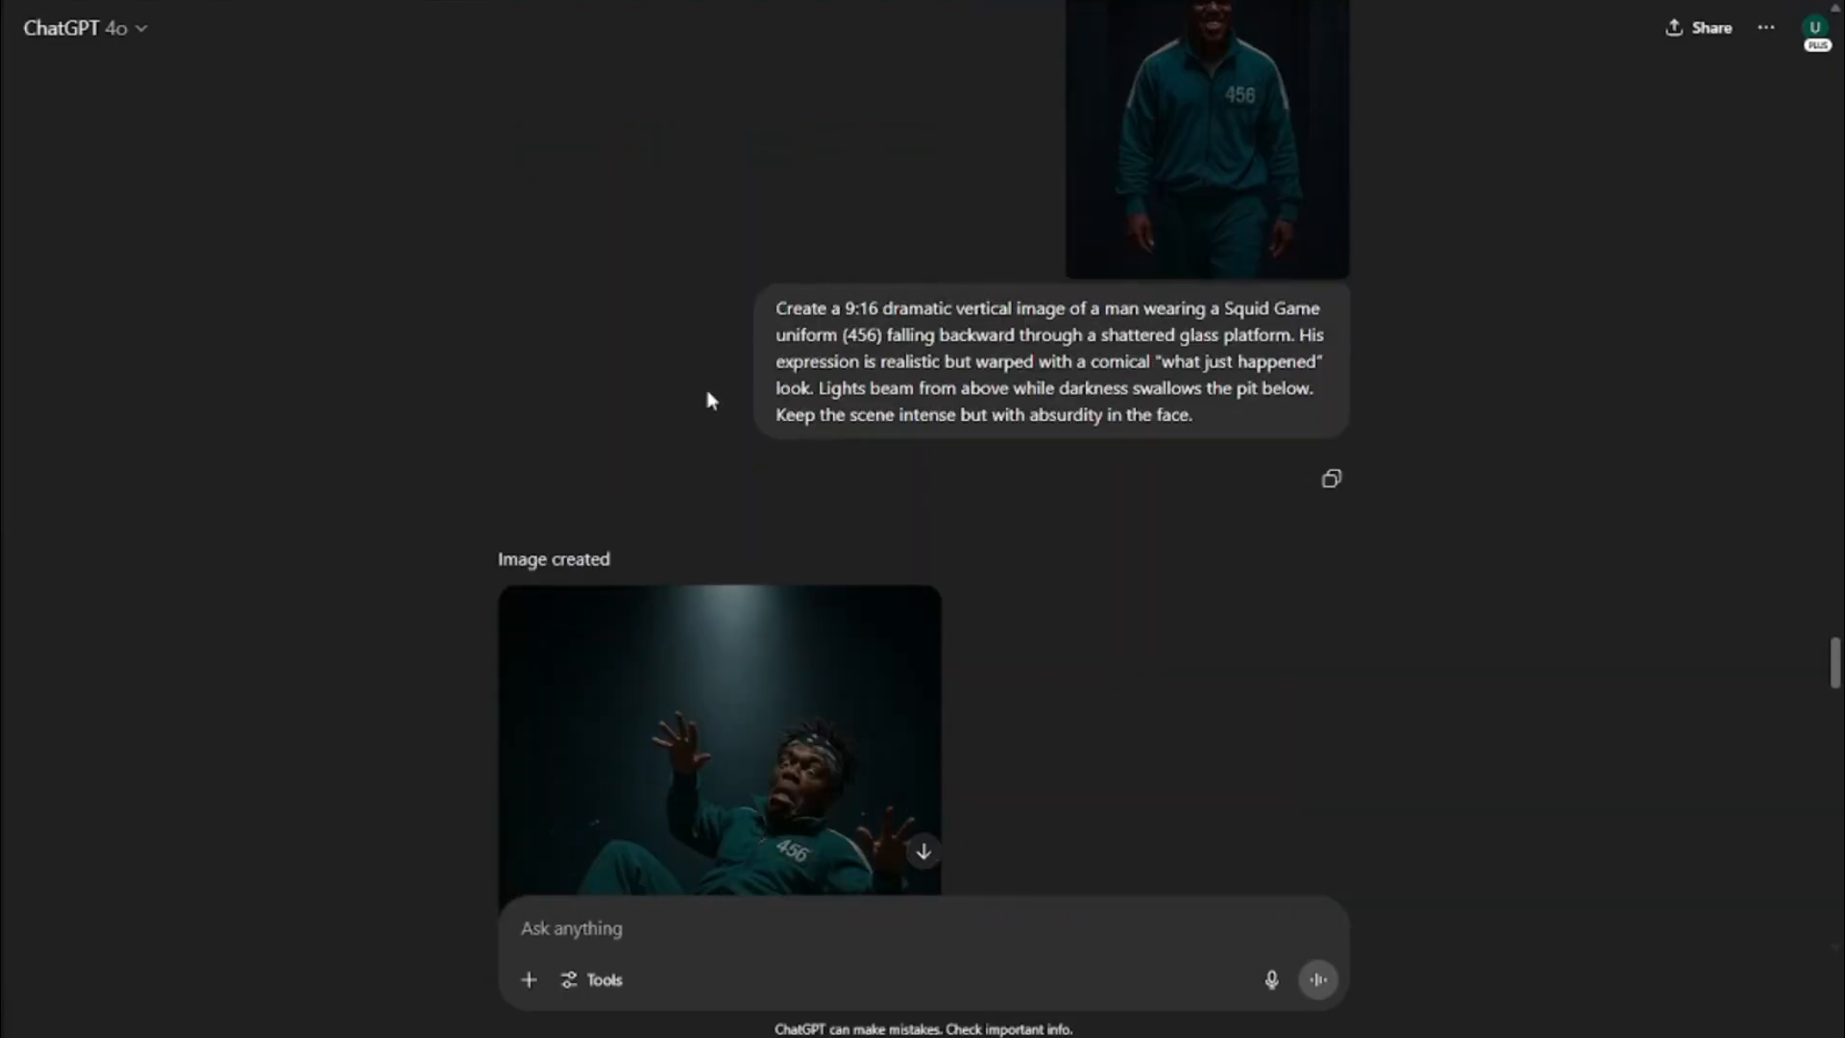
scroll(708, 396, "down", 3)
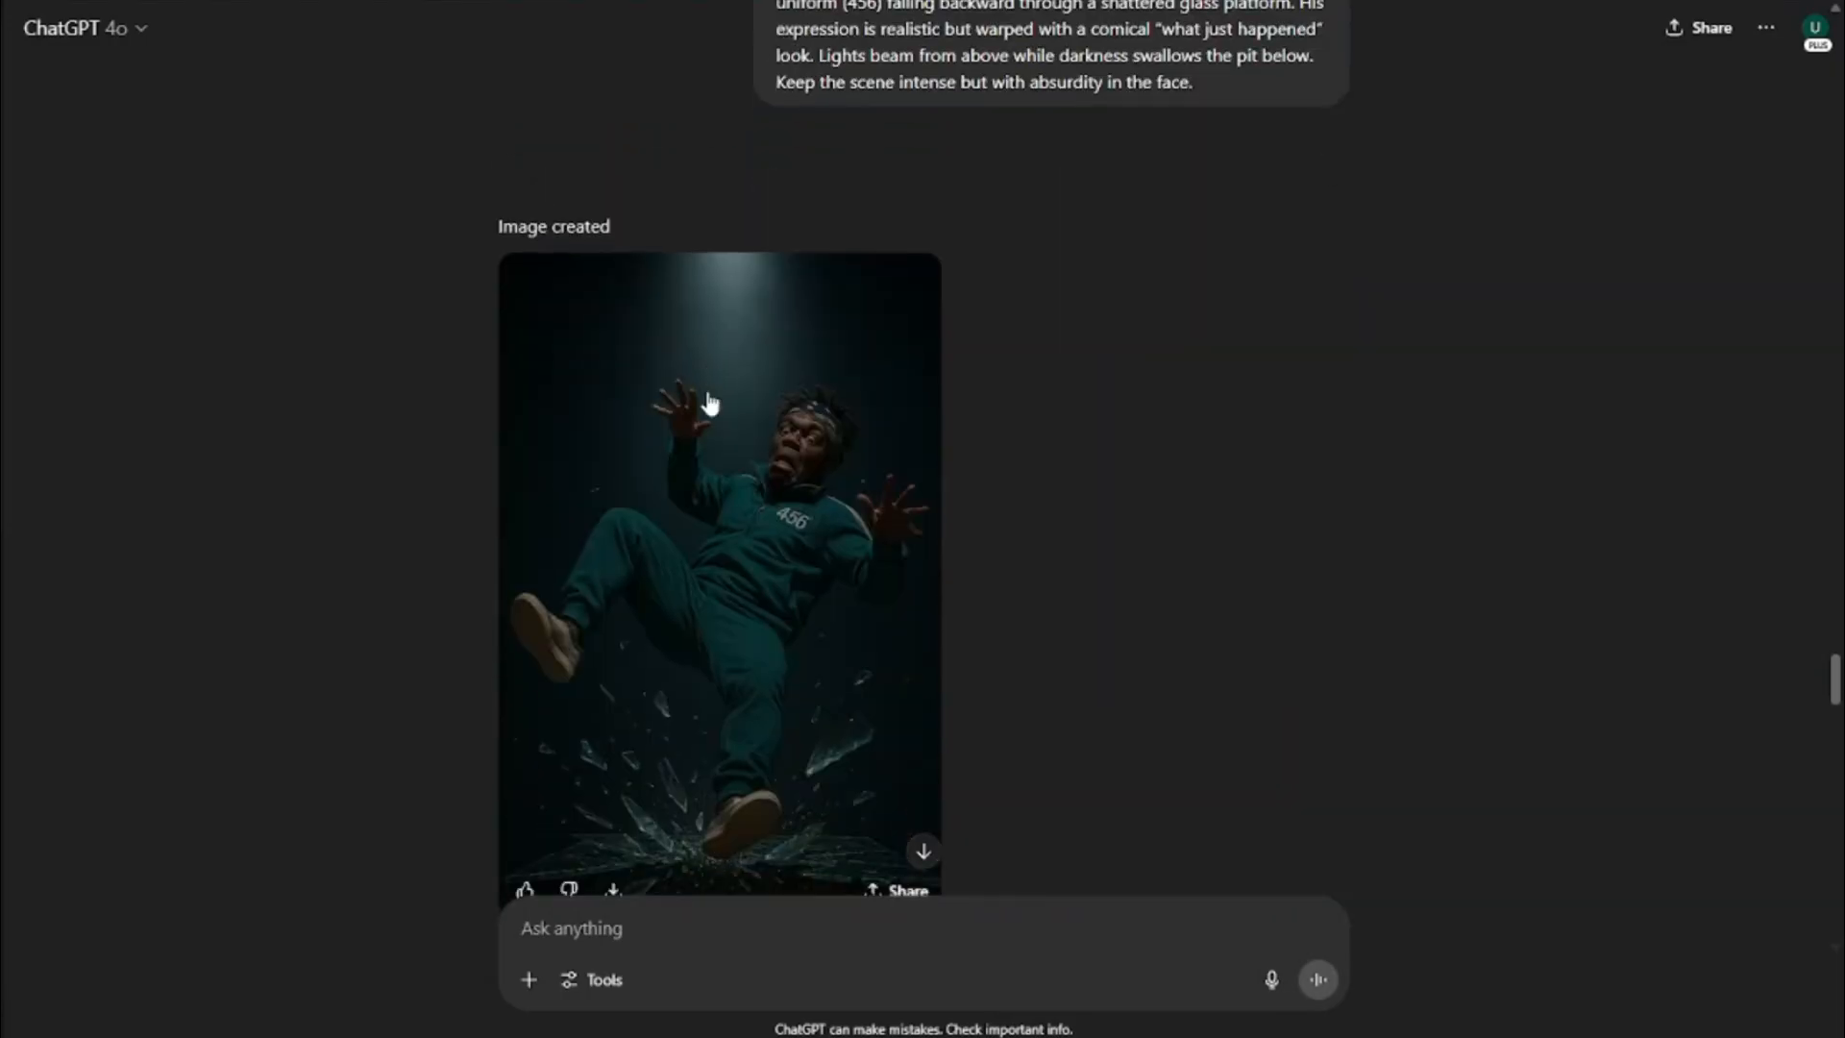
scroll(708, 402, "up", 5)
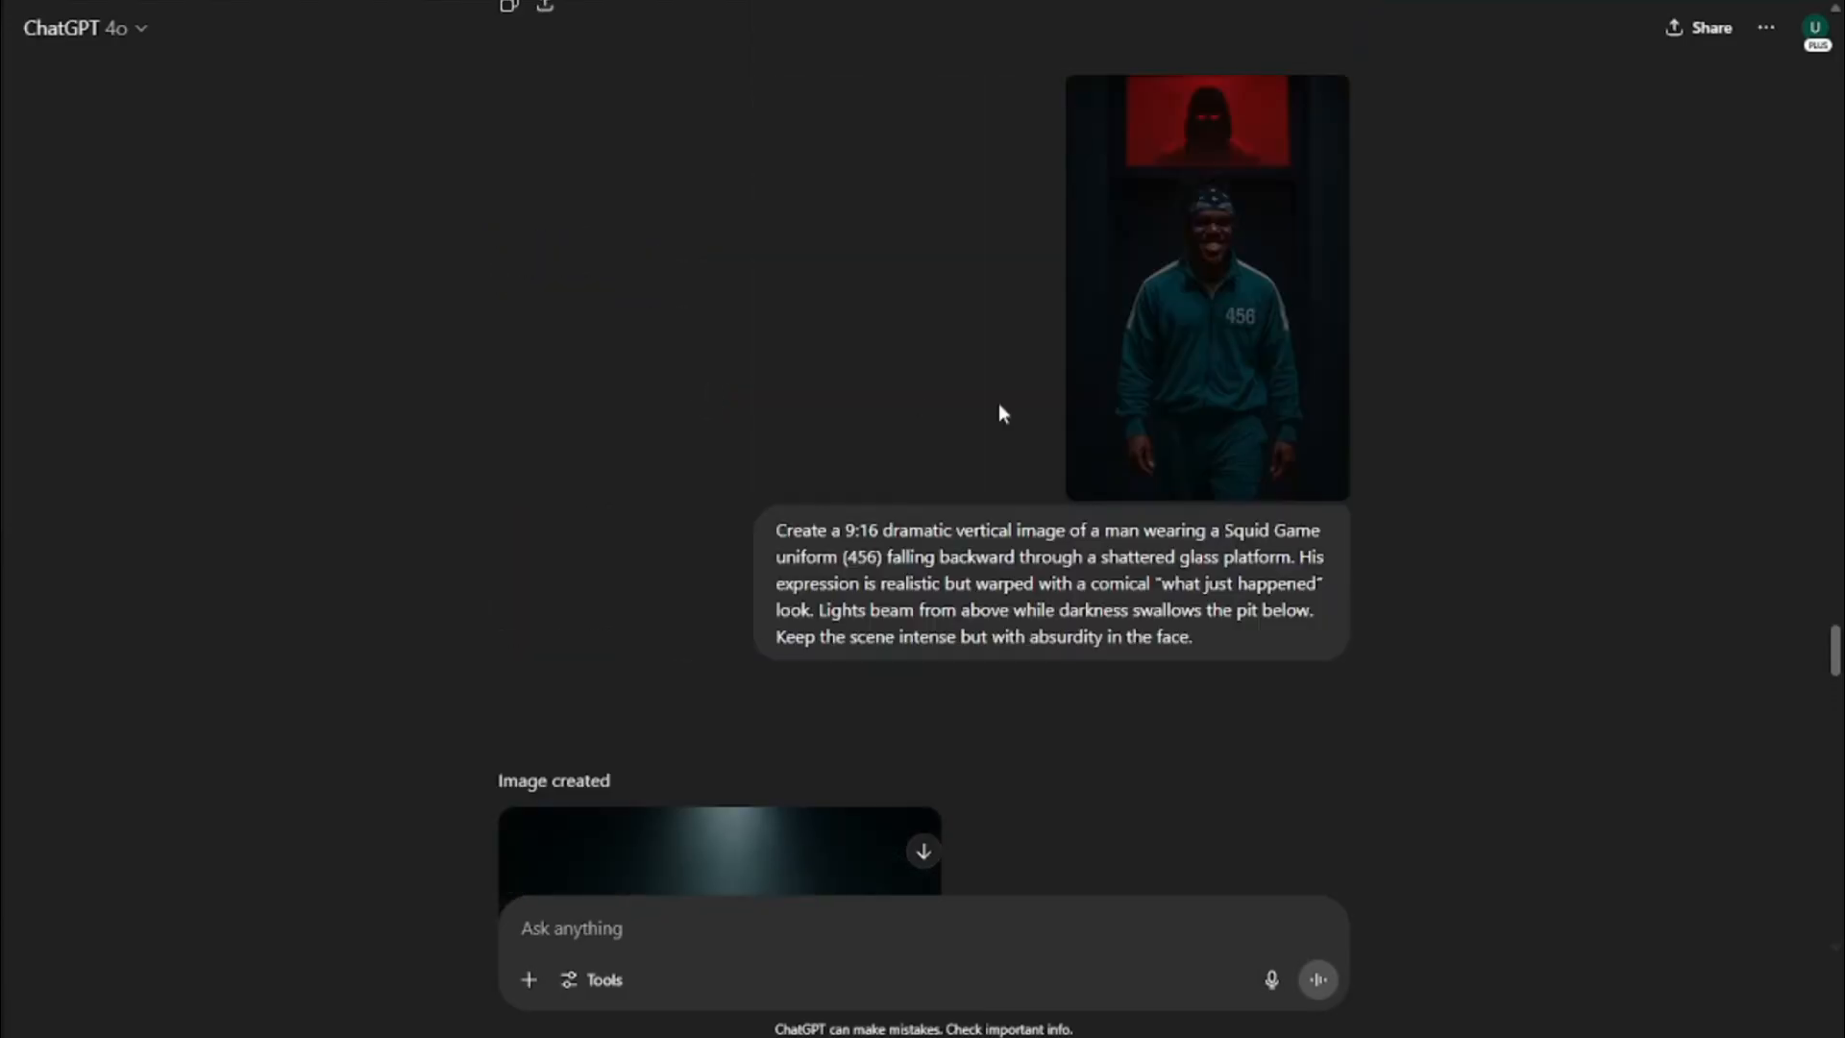
scroll(914, 395, "down", 7)
Examine the Frontman close-up prompt and the final scene prompt of the VIPs dancing and spraying champagne, with their images.
scroll(922, 486, "down", 5)
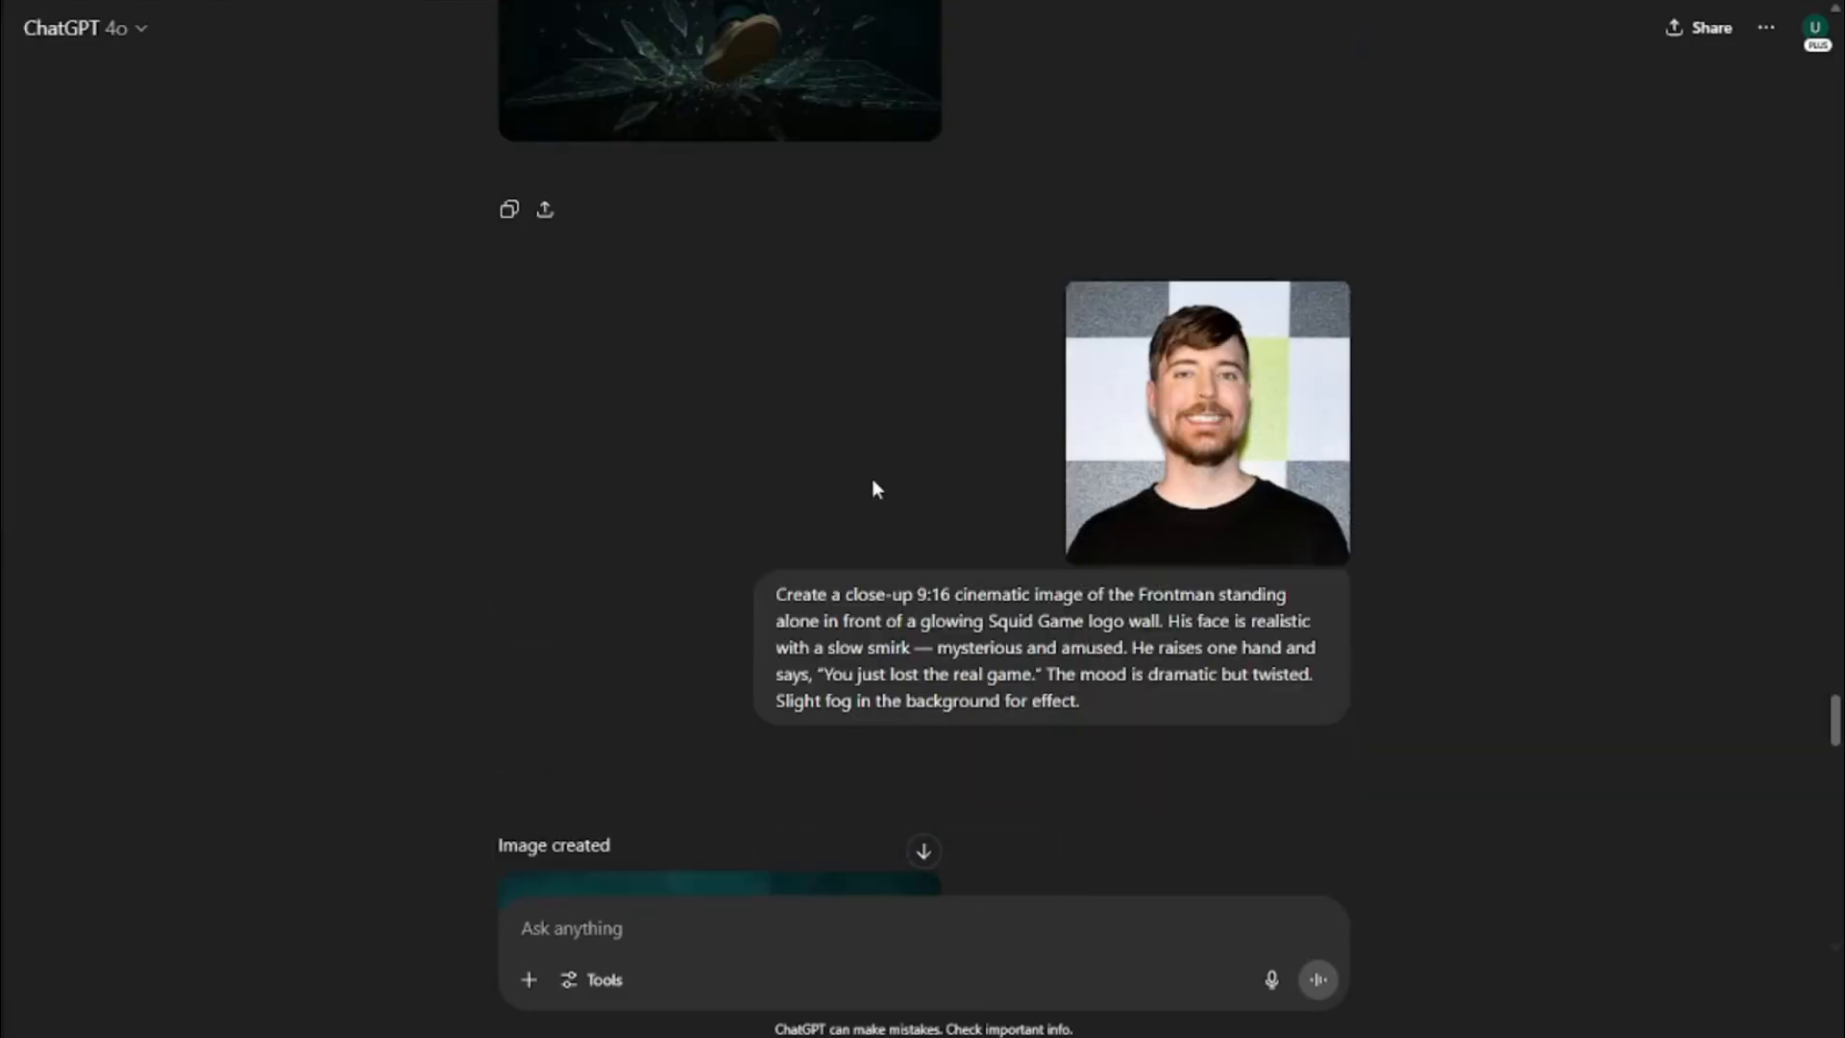
scroll(692, 465, "down", 11)
scroll(706, 471, "down", 15)
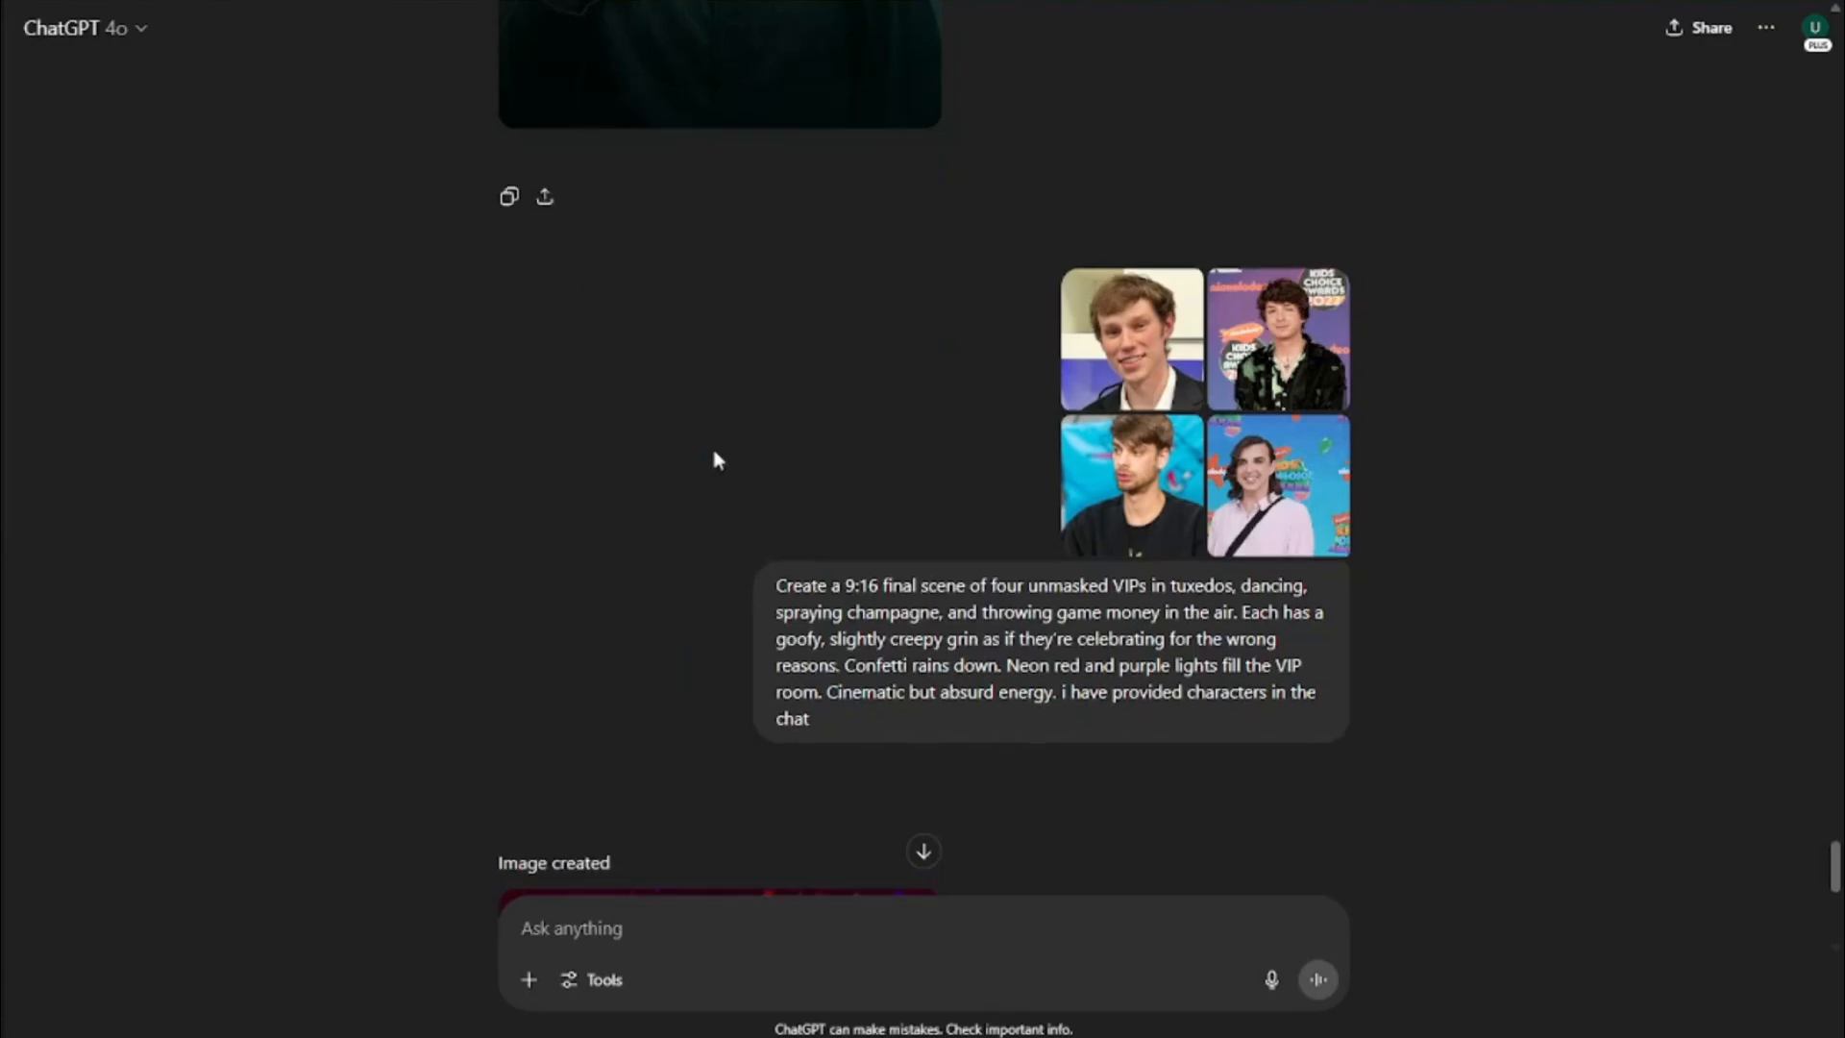
scroll(716, 459, "down", 7)
Look back over the generated scene images in the chat, from the VIP celebration up to the man in the black coat.
scroll(717, 448, "up", 20)
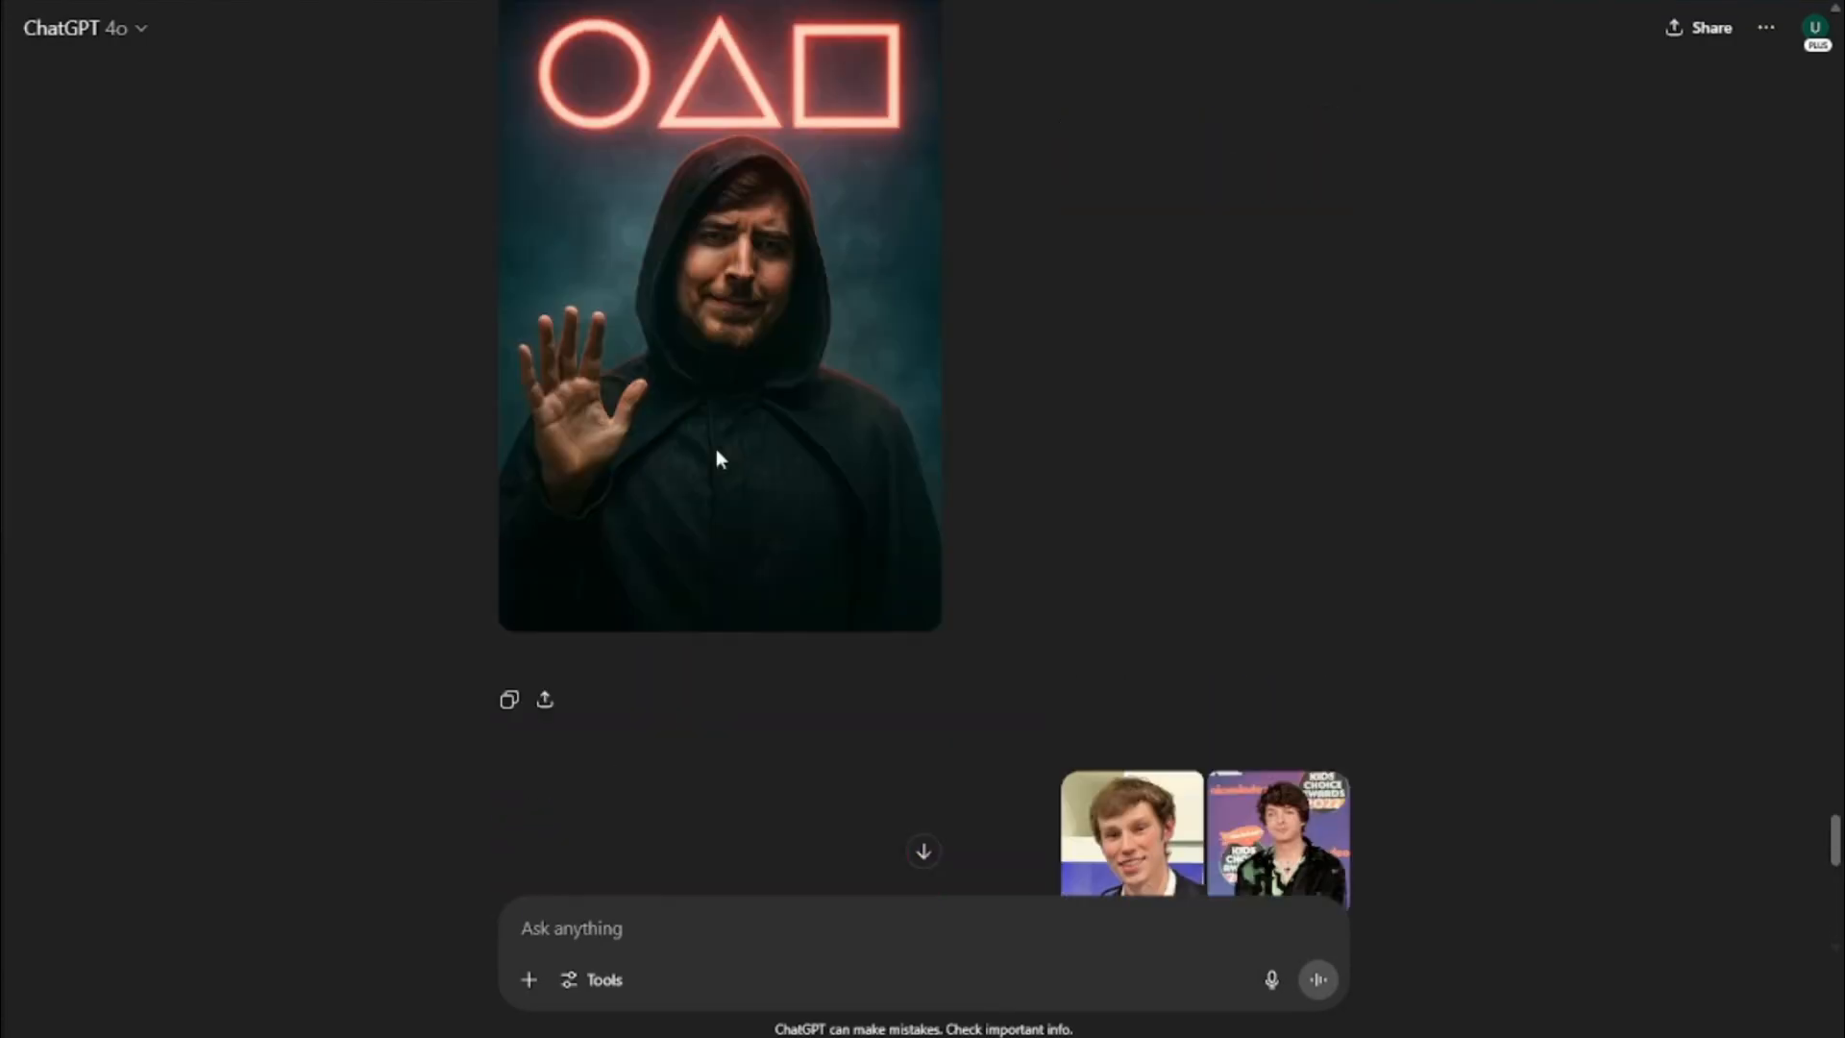
scroll(717, 448, "up", 20)
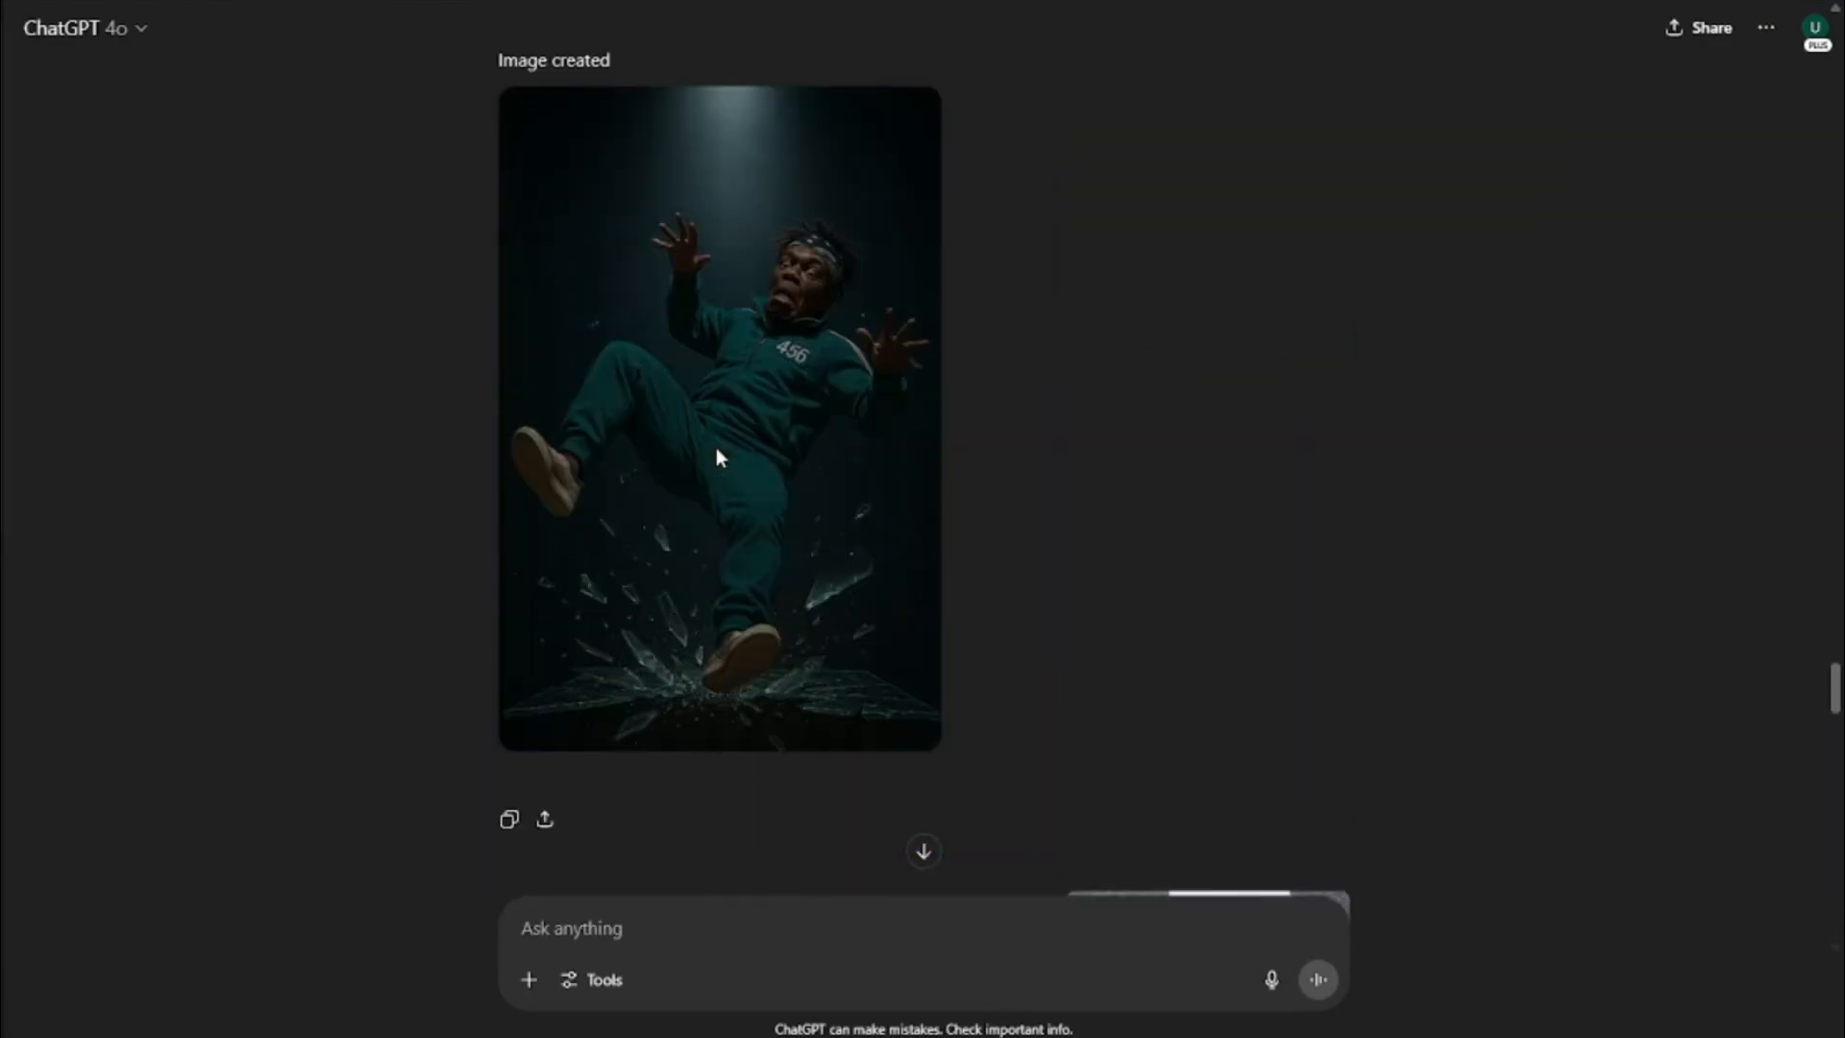
scroll(721, 457, "up", 20)
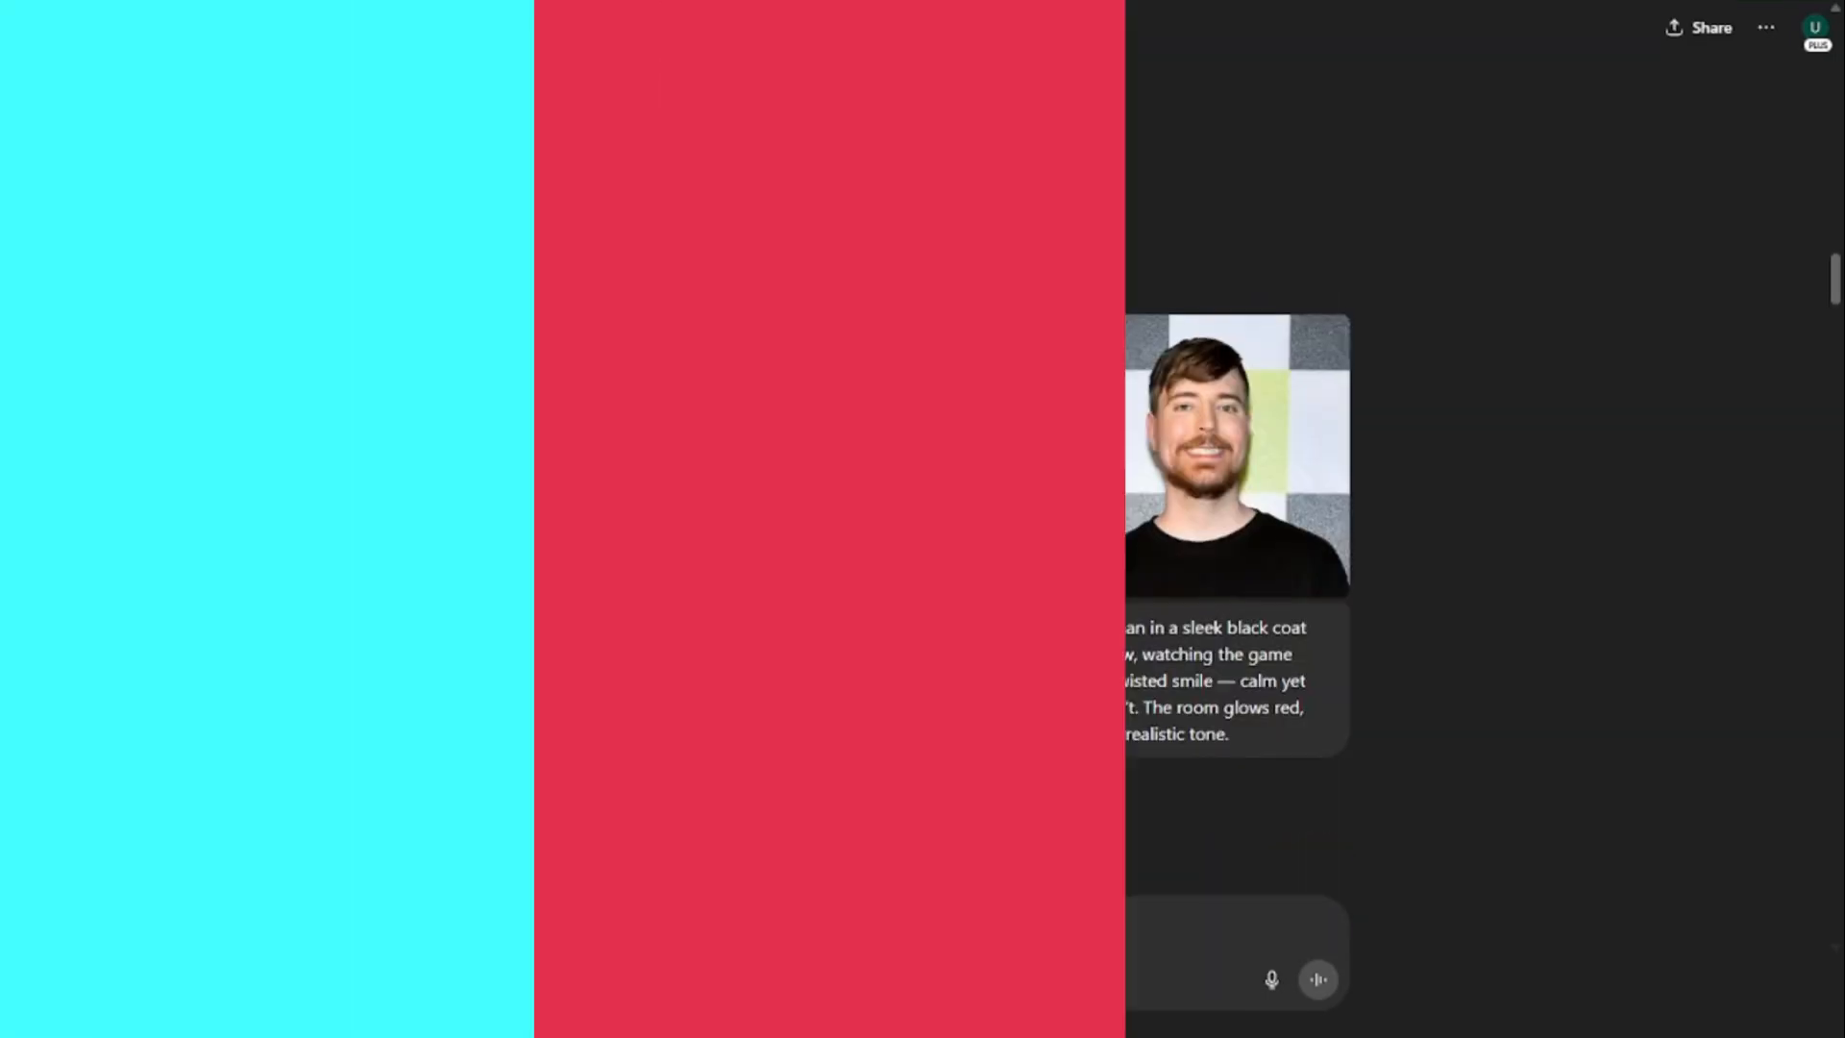
scroll(721, 458, "up", 15)
scroll(720, 457, "up", 10)
scroll(720, 457, "down", 20)
scroll(725, 444, "down", 15)
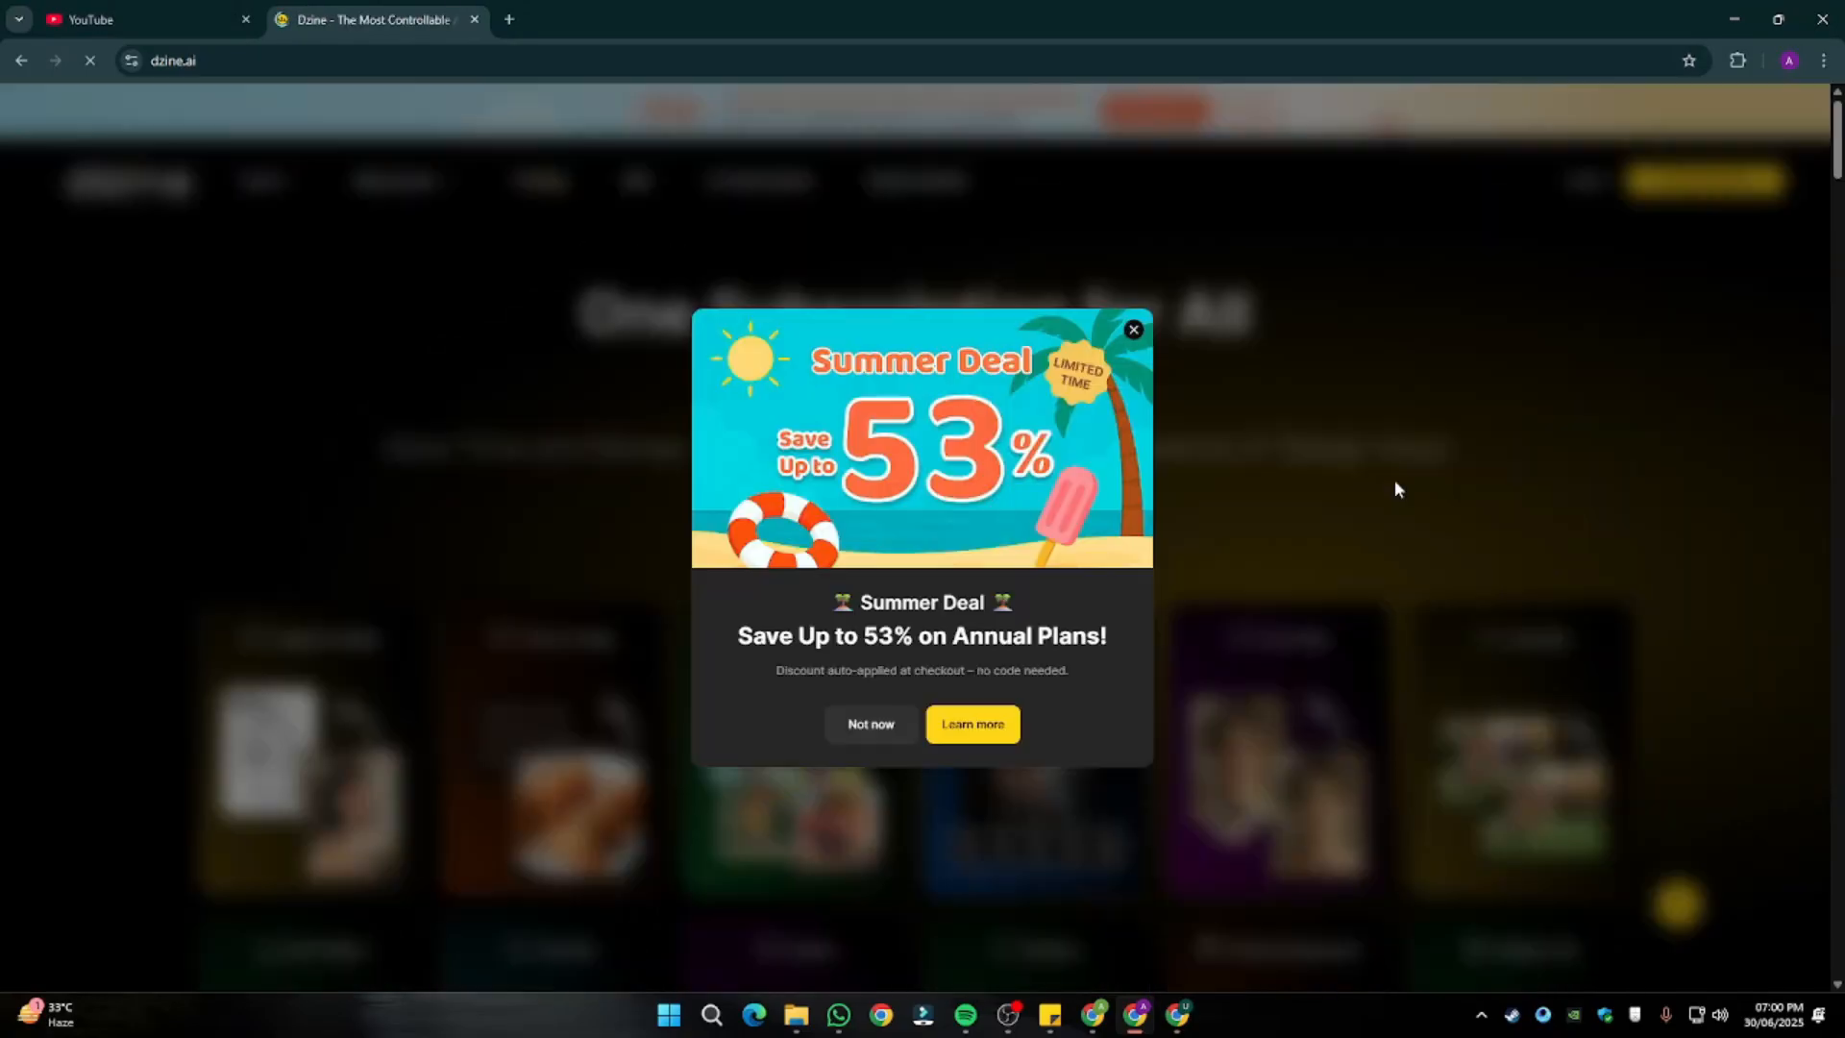
Dismiss the Summer Deal offer on the Dzine website and get started for free to reach the account's home page.
left_click(1136, 333)
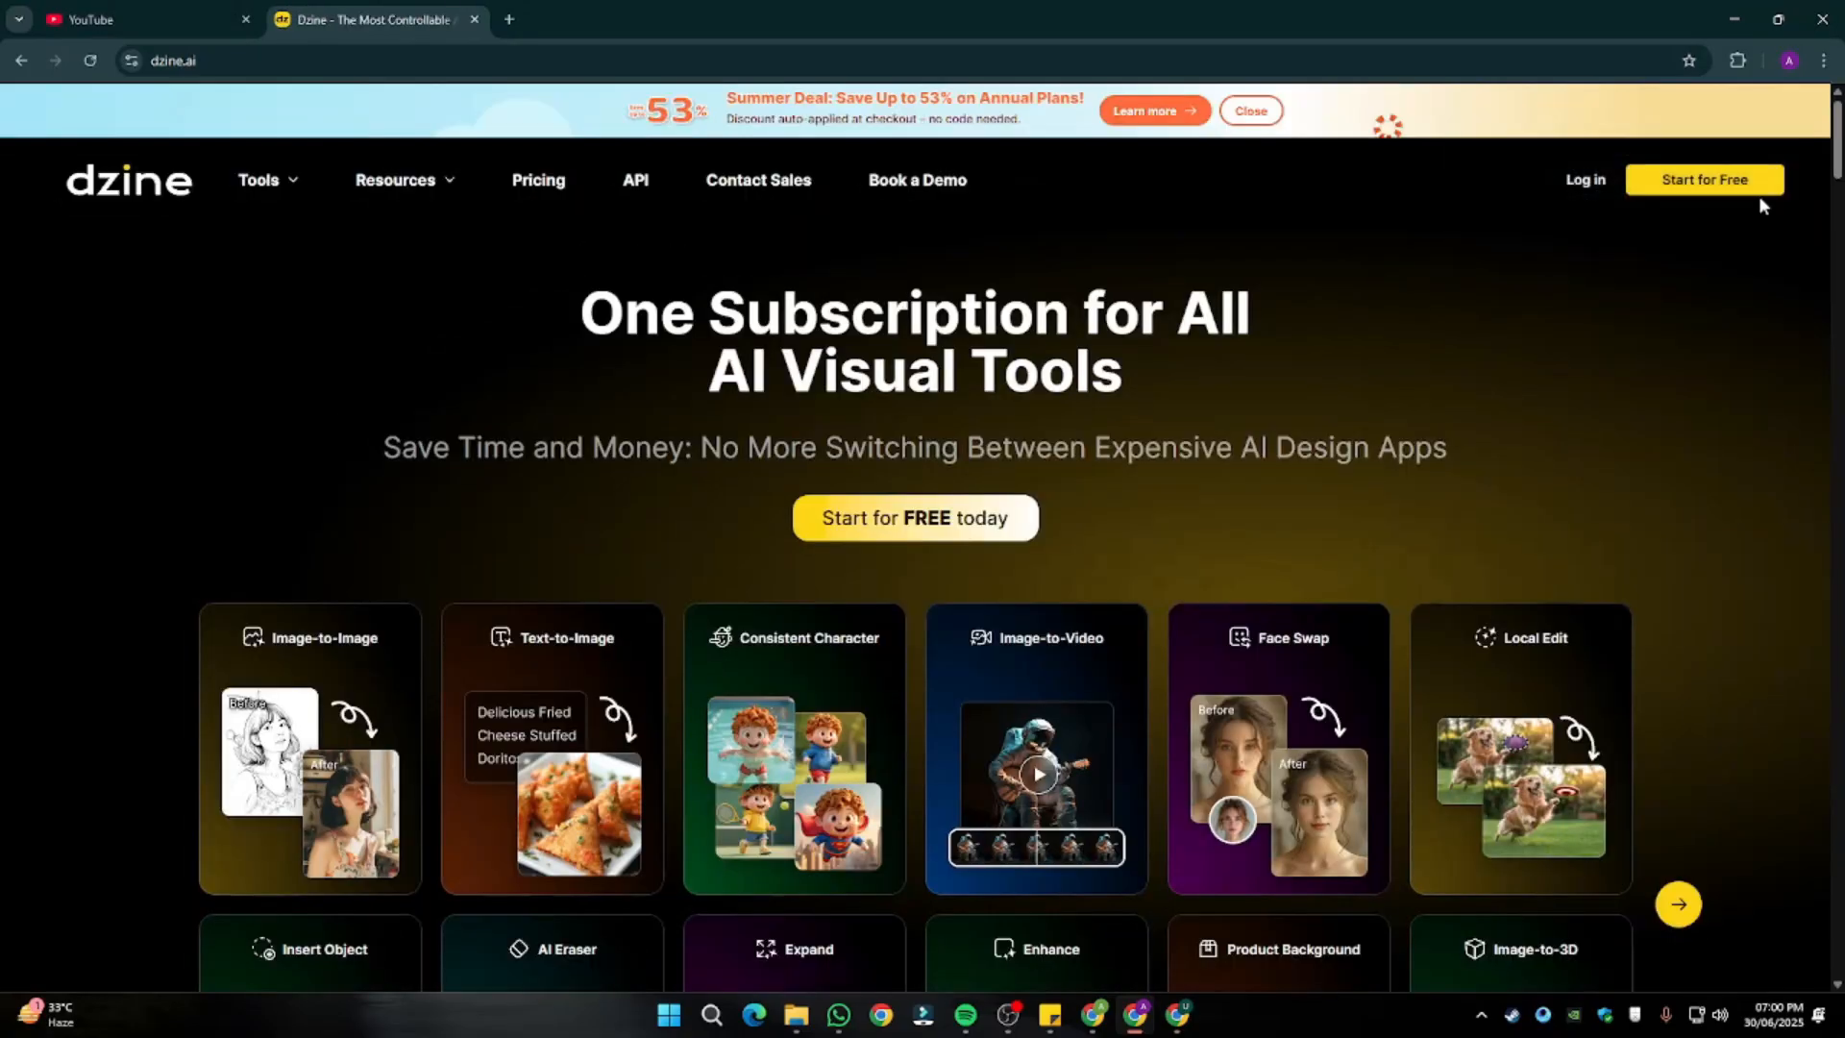
left_click(1729, 182)
left_click(940, 477)
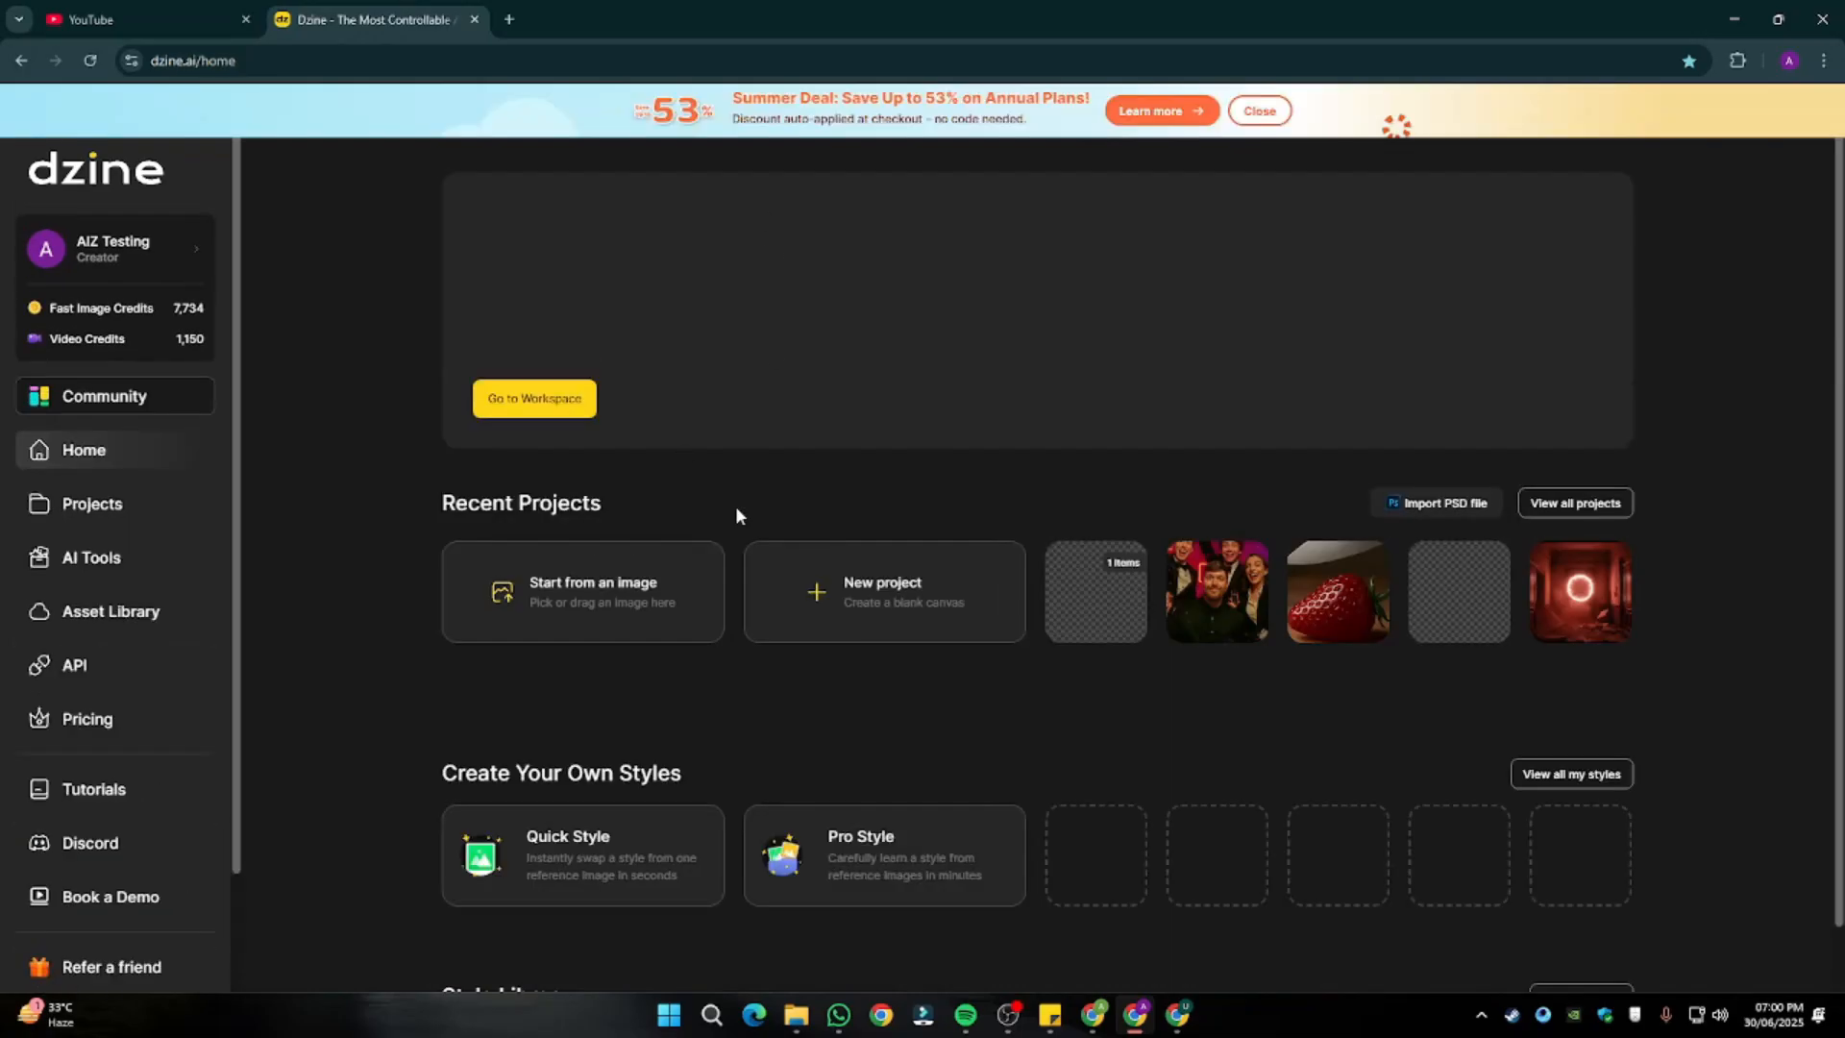
Open the Image-to-Video tool and upload the Player 456 ChatGPT image from the Downloads folder to the canvas.
scroll(443, 535, "down", 3)
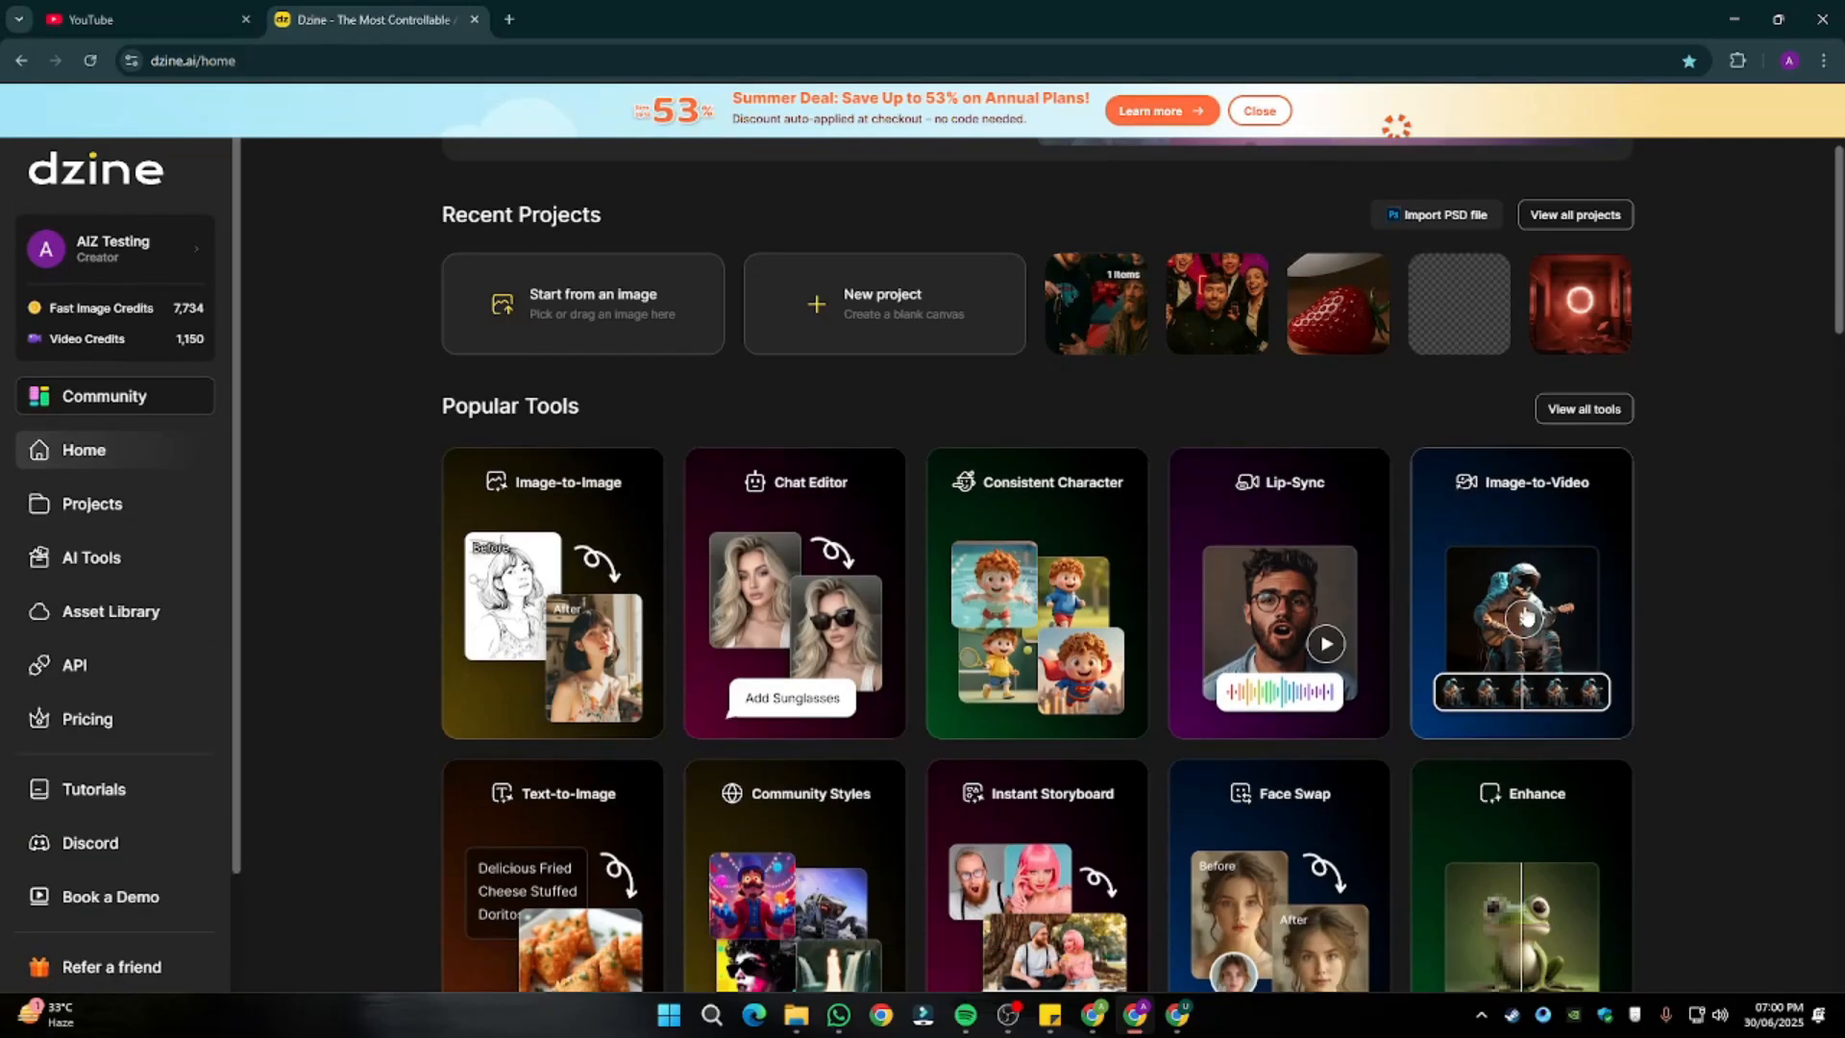
left_click(1526, 623)
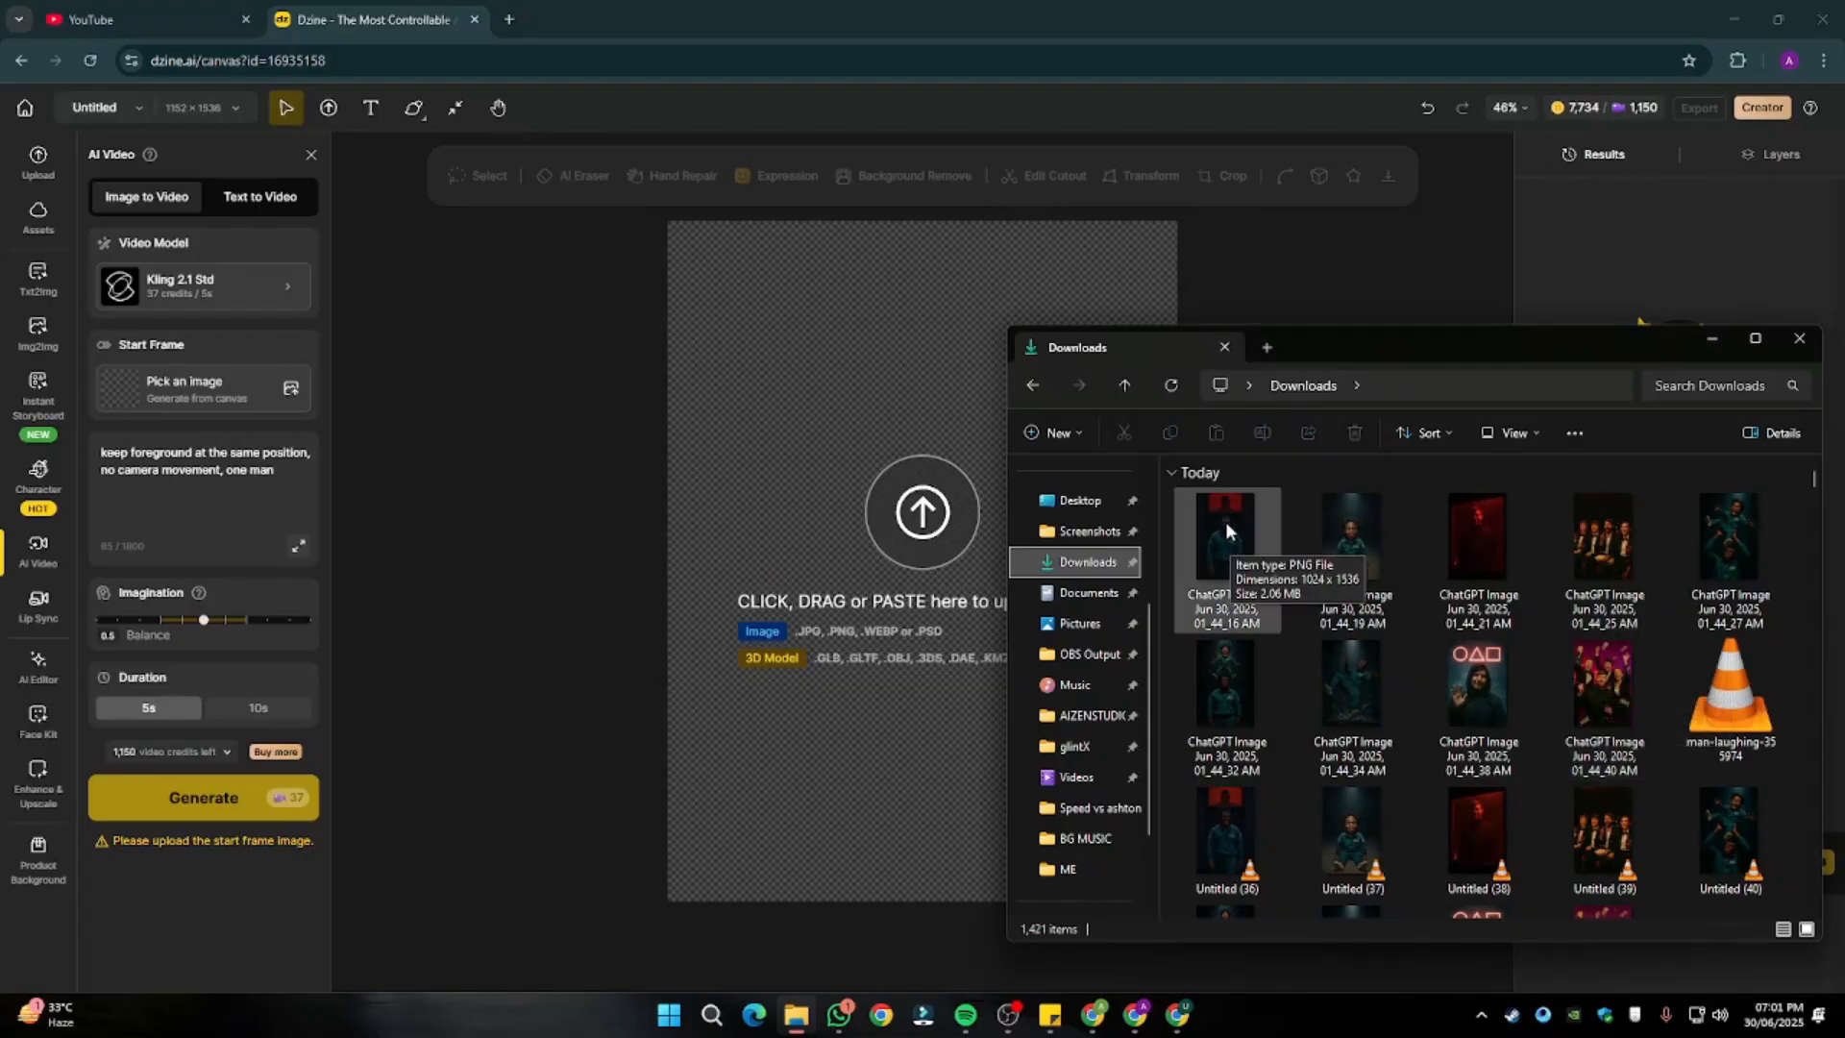
left_click_drag(1232, 523, 747, 518)
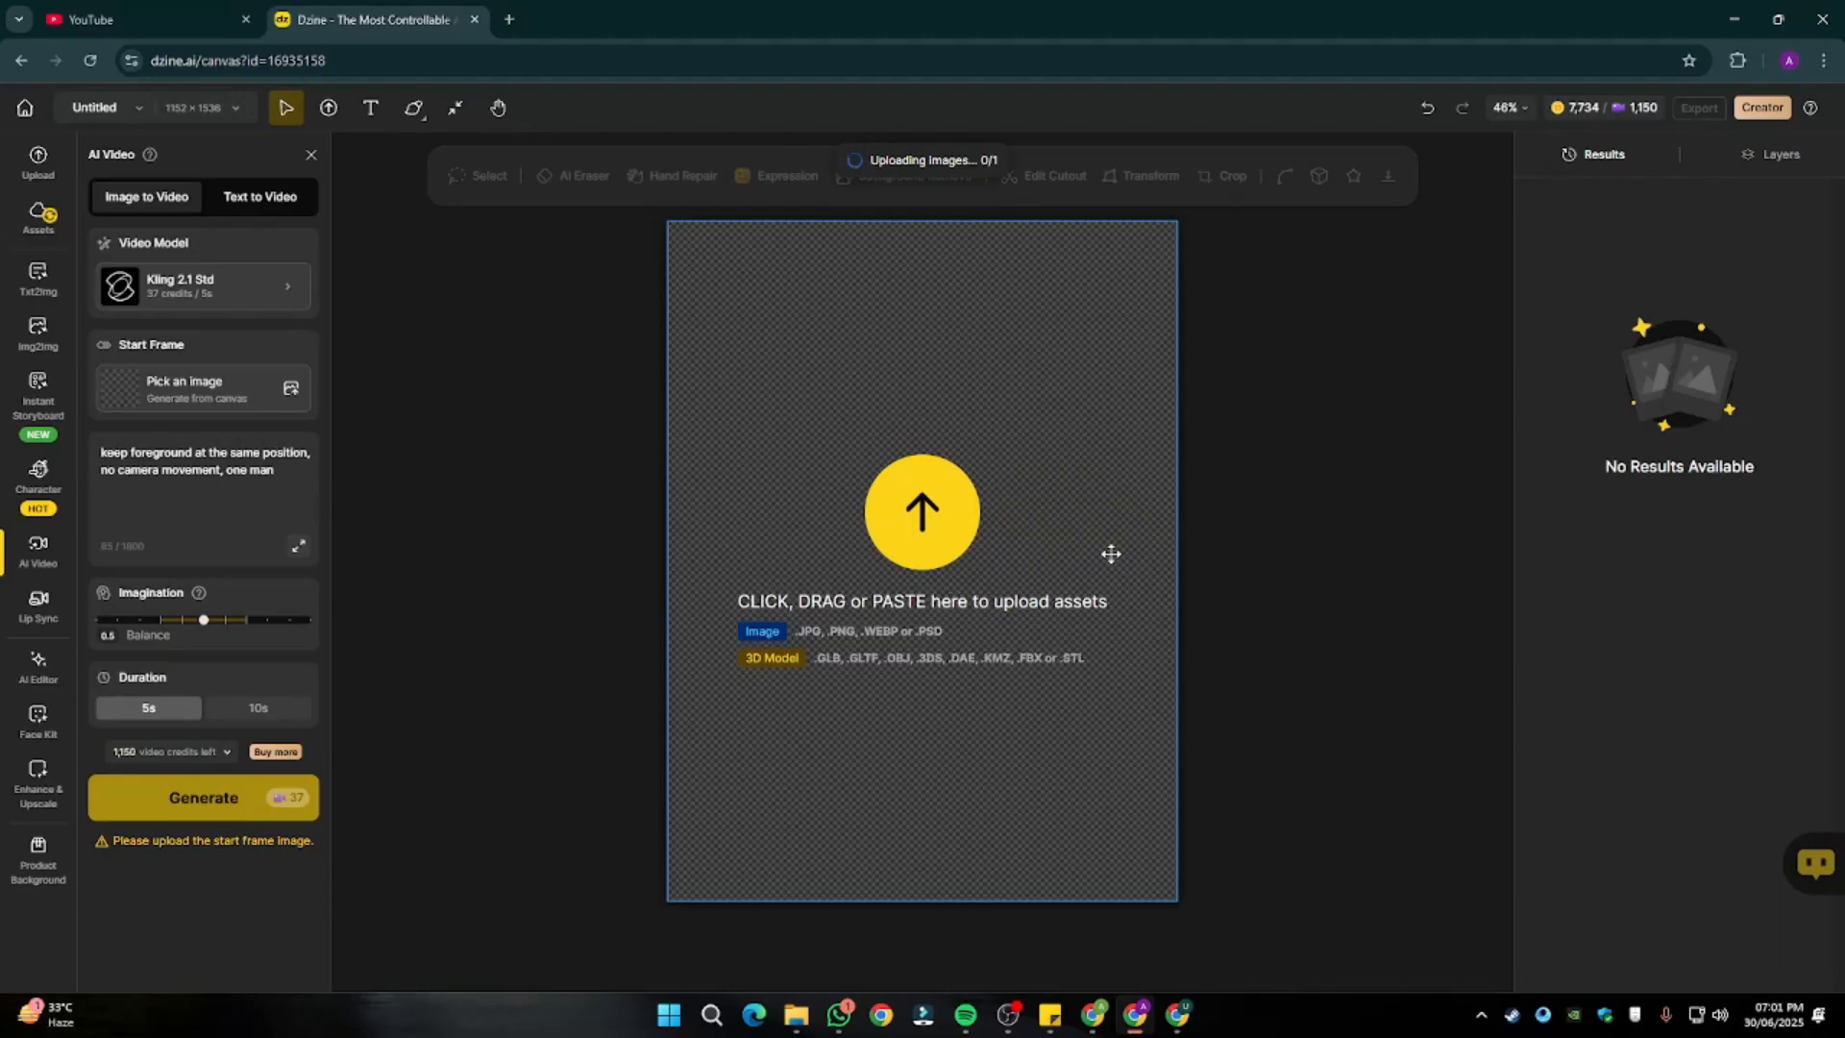
Stay on the site, replace the video prompt with "character coming twoards camera with weird goofy smile" and generate the clip.
left_click_drag(287, 472, 82, 448)
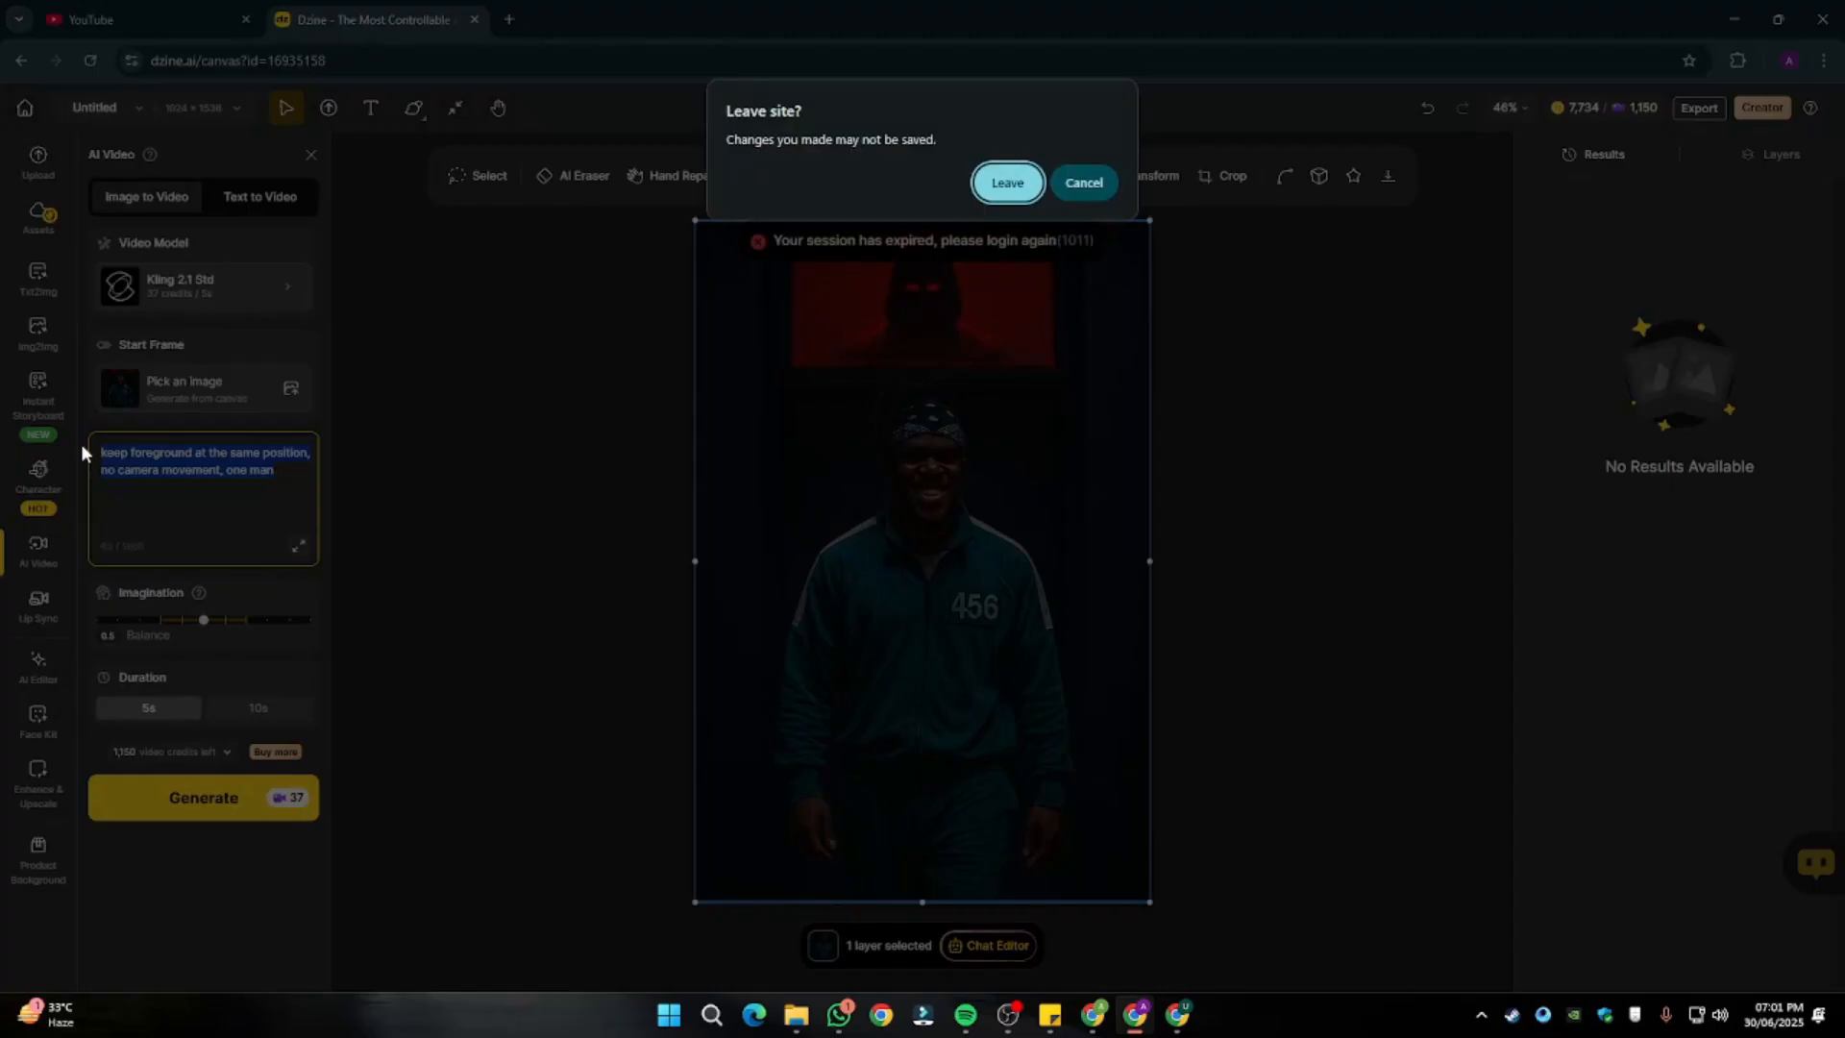
left_click(1084, 183)
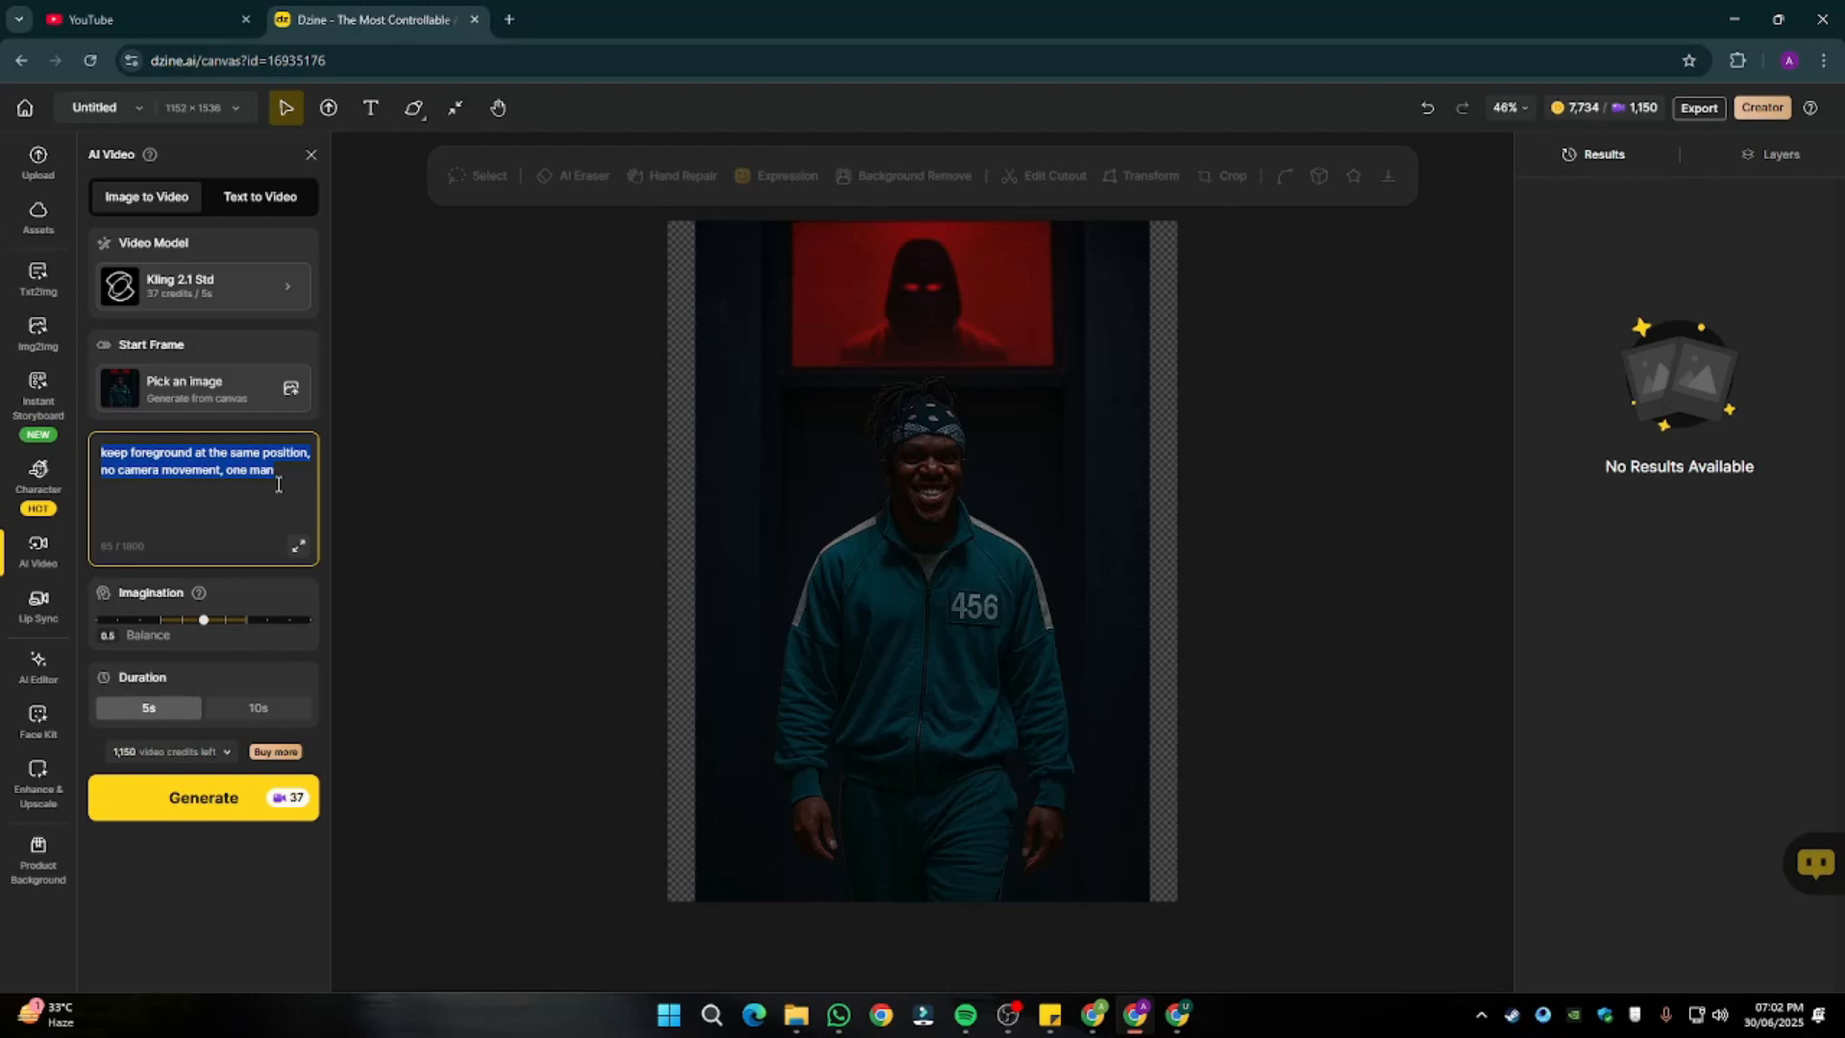
type("dharacter com")
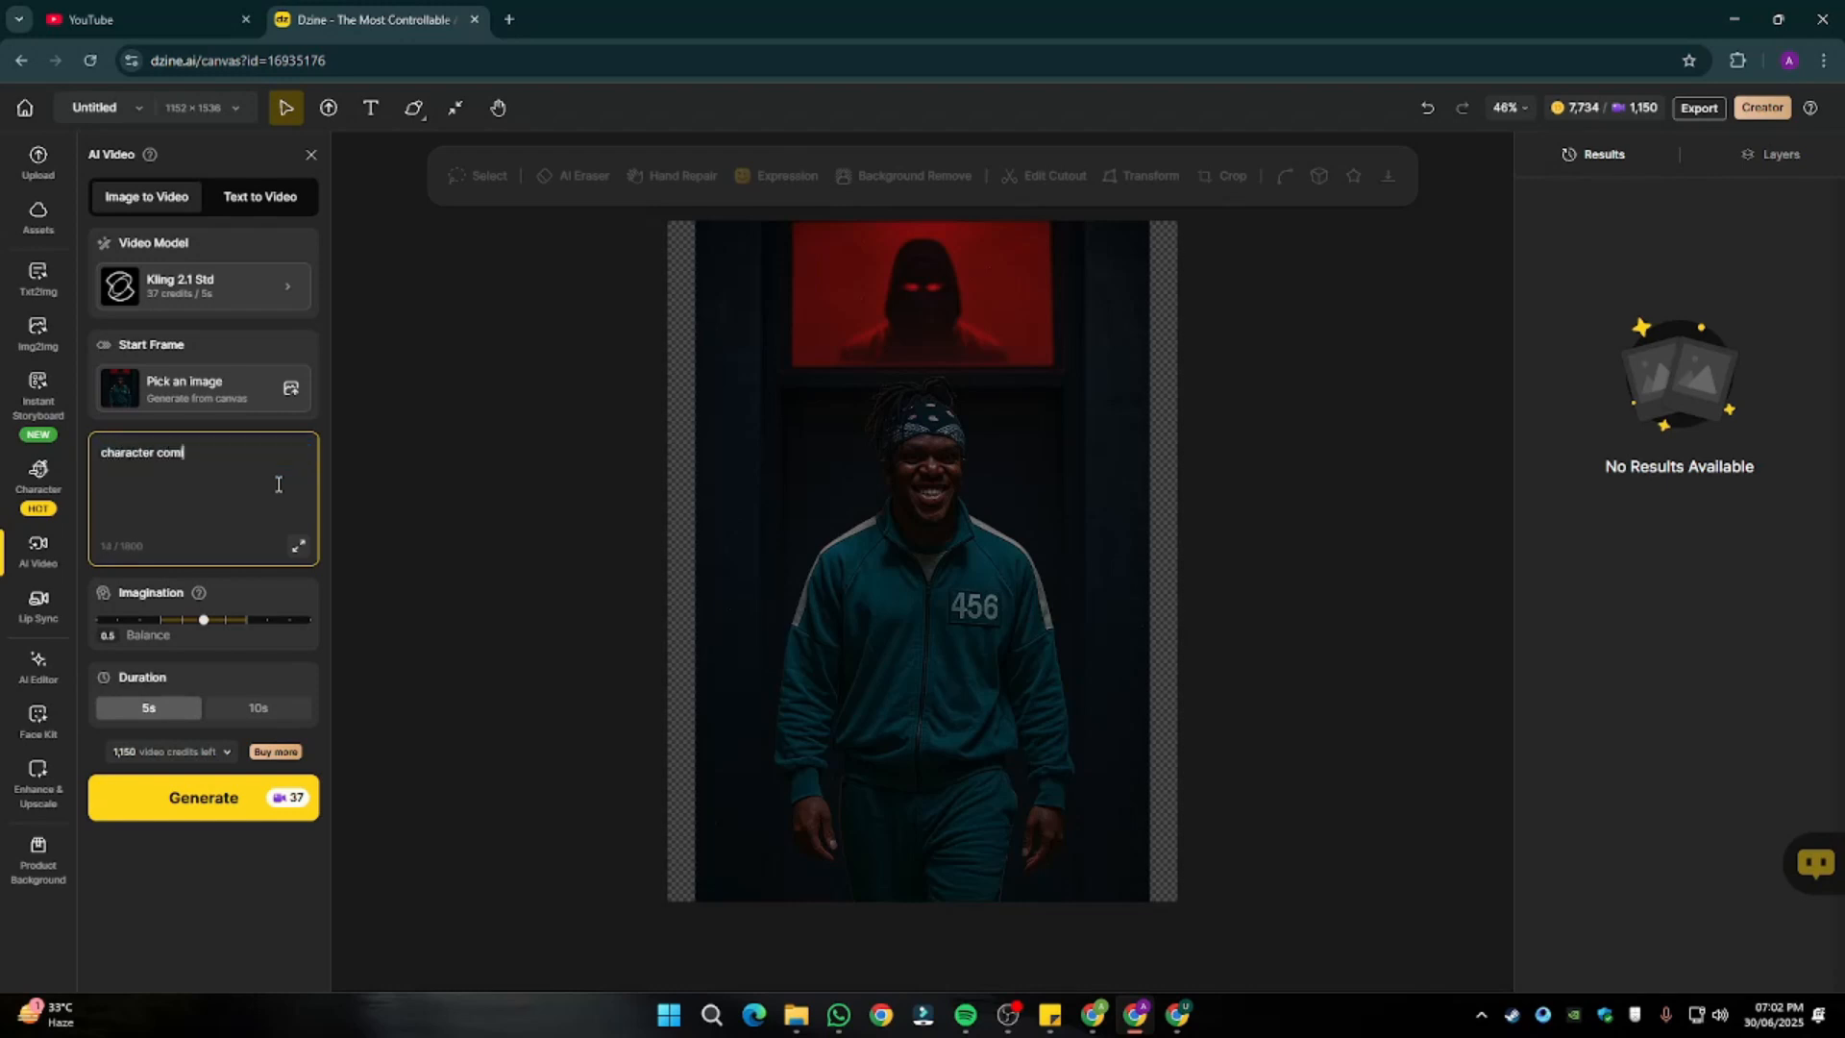
type("ing twoards camera with wieird goofy smile")
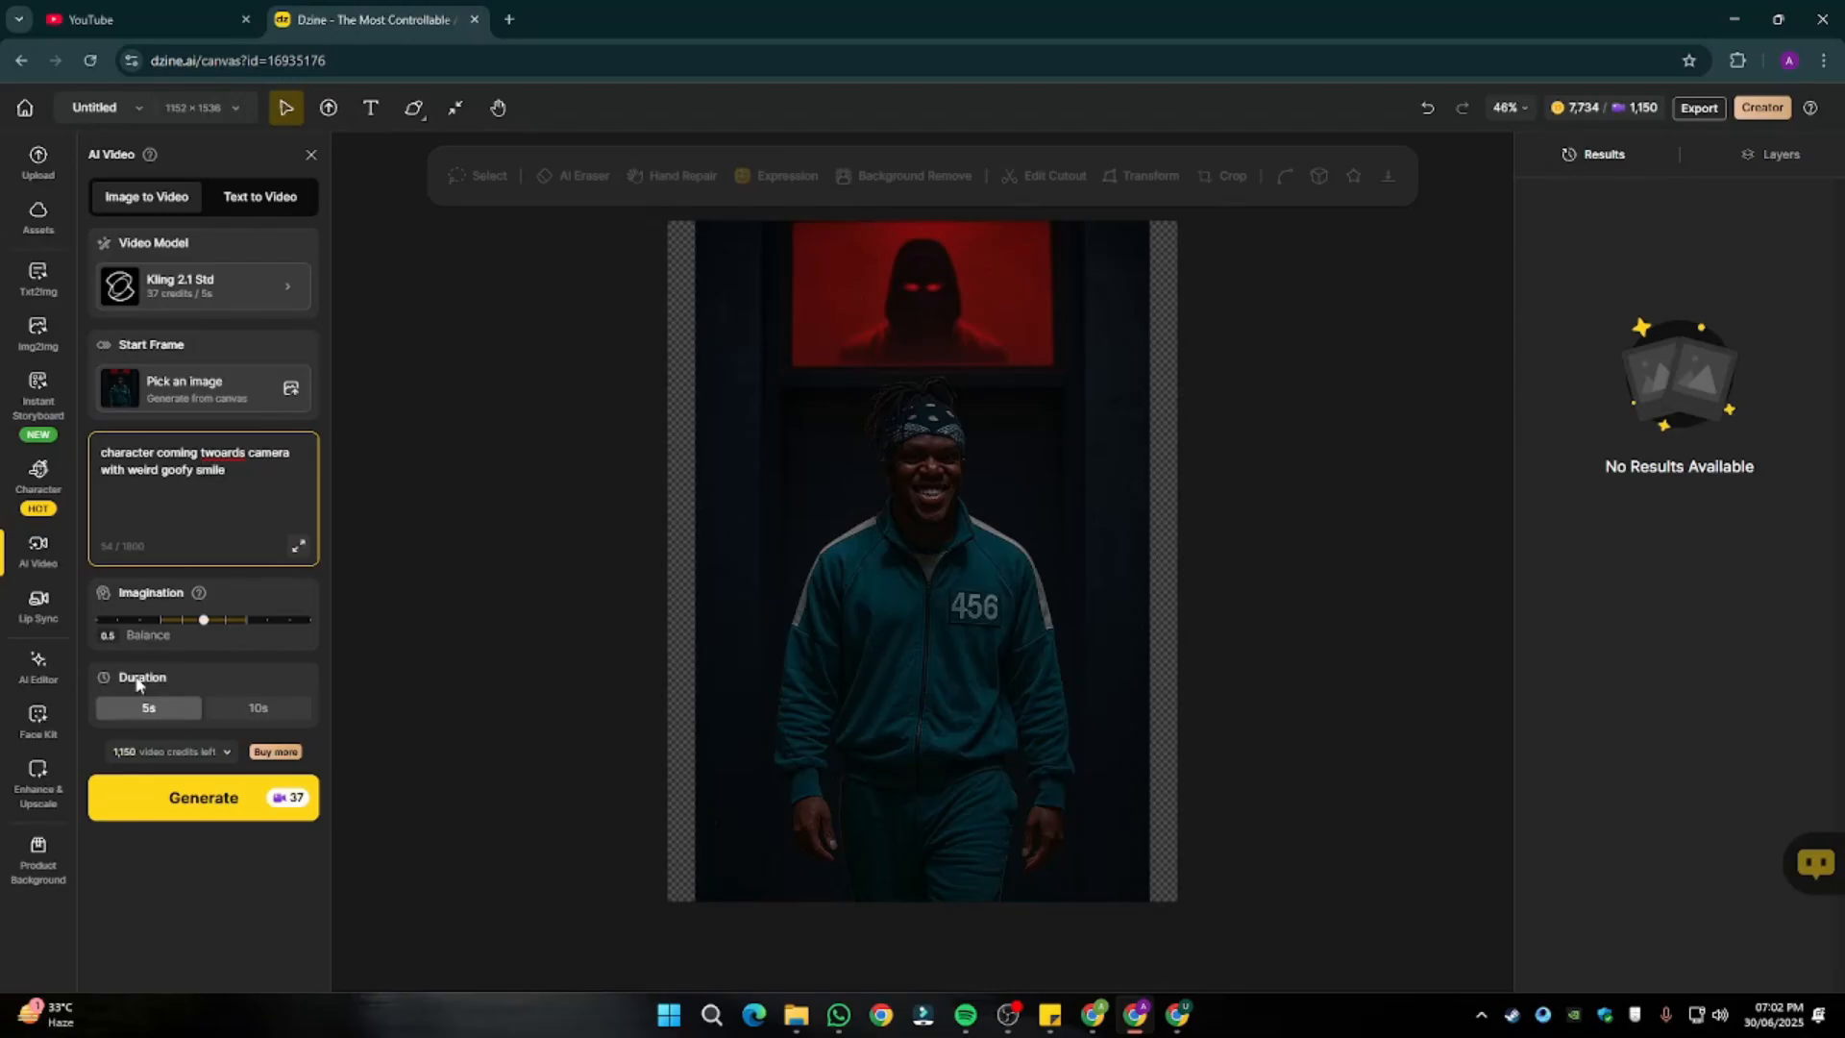
left_click(194, 815)
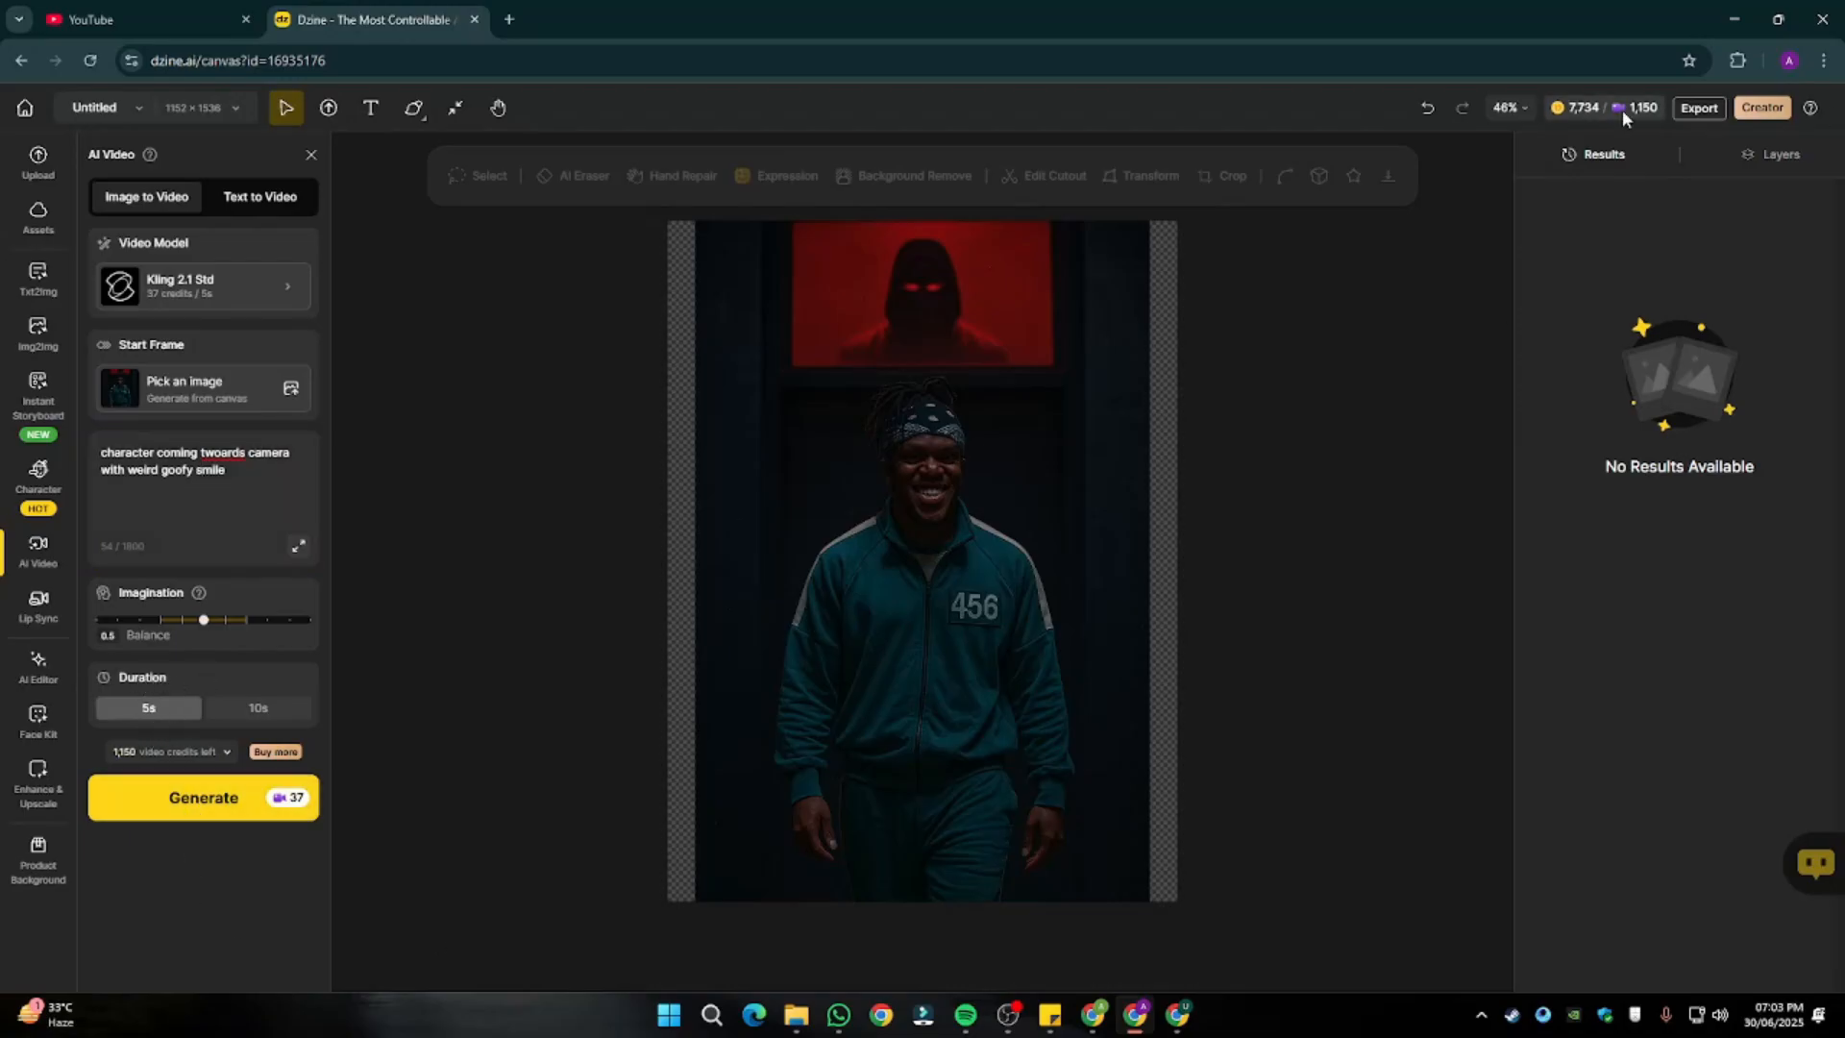
mouse_move(1586, 117)
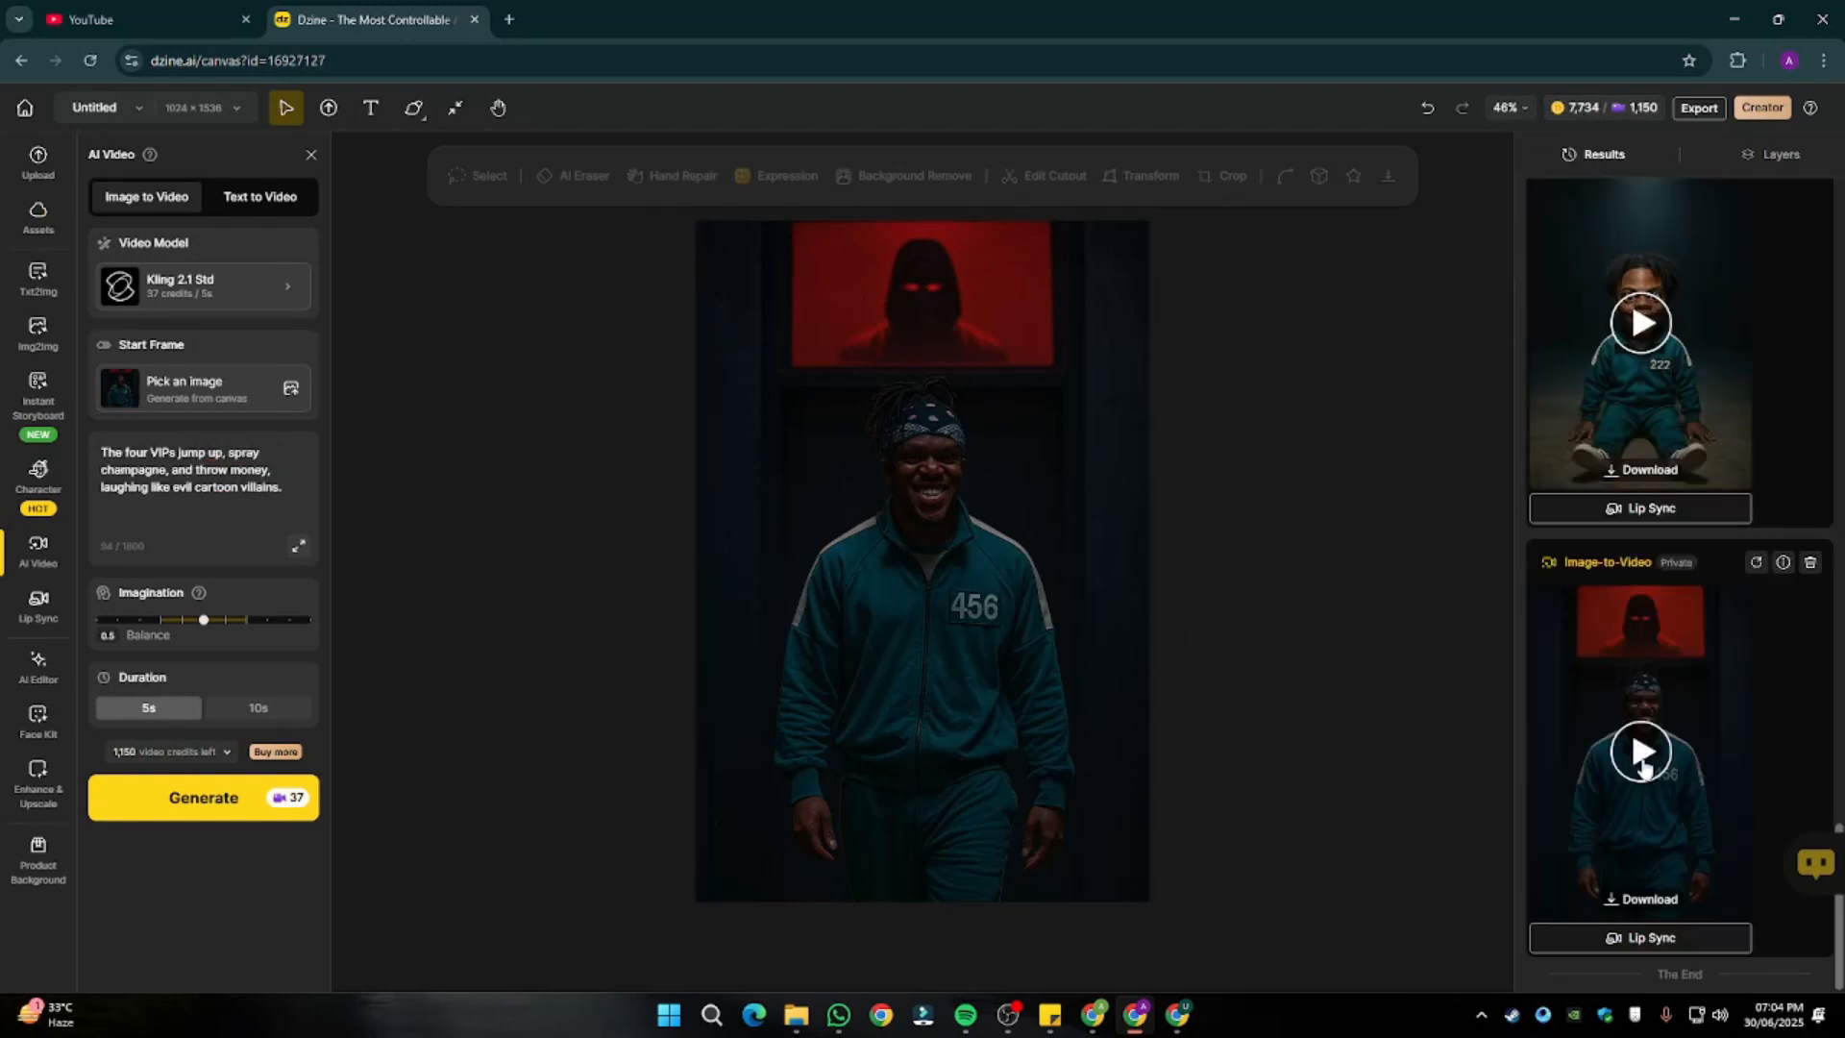
Preview the generated clips of Player 456 and Player 222 in the results and return to the canvas.
left_click(1644, 764)
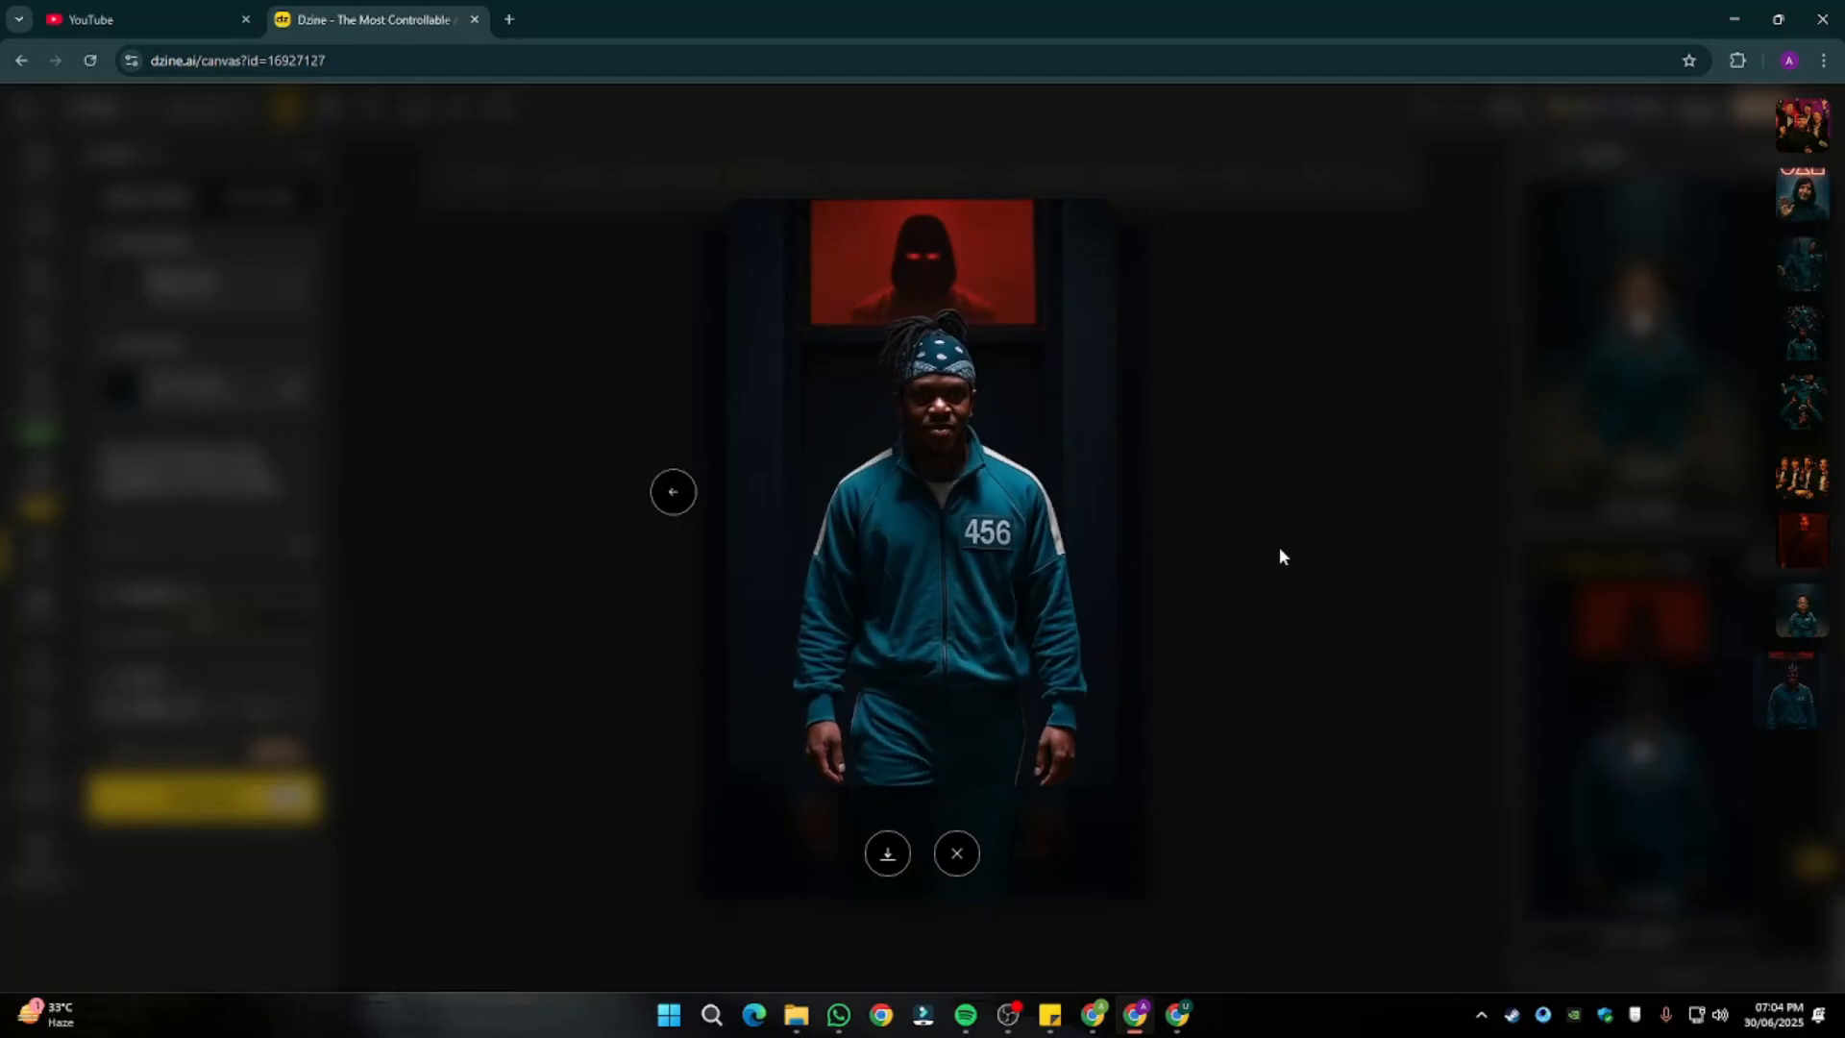
key("Escape")
key("alt+Tab")
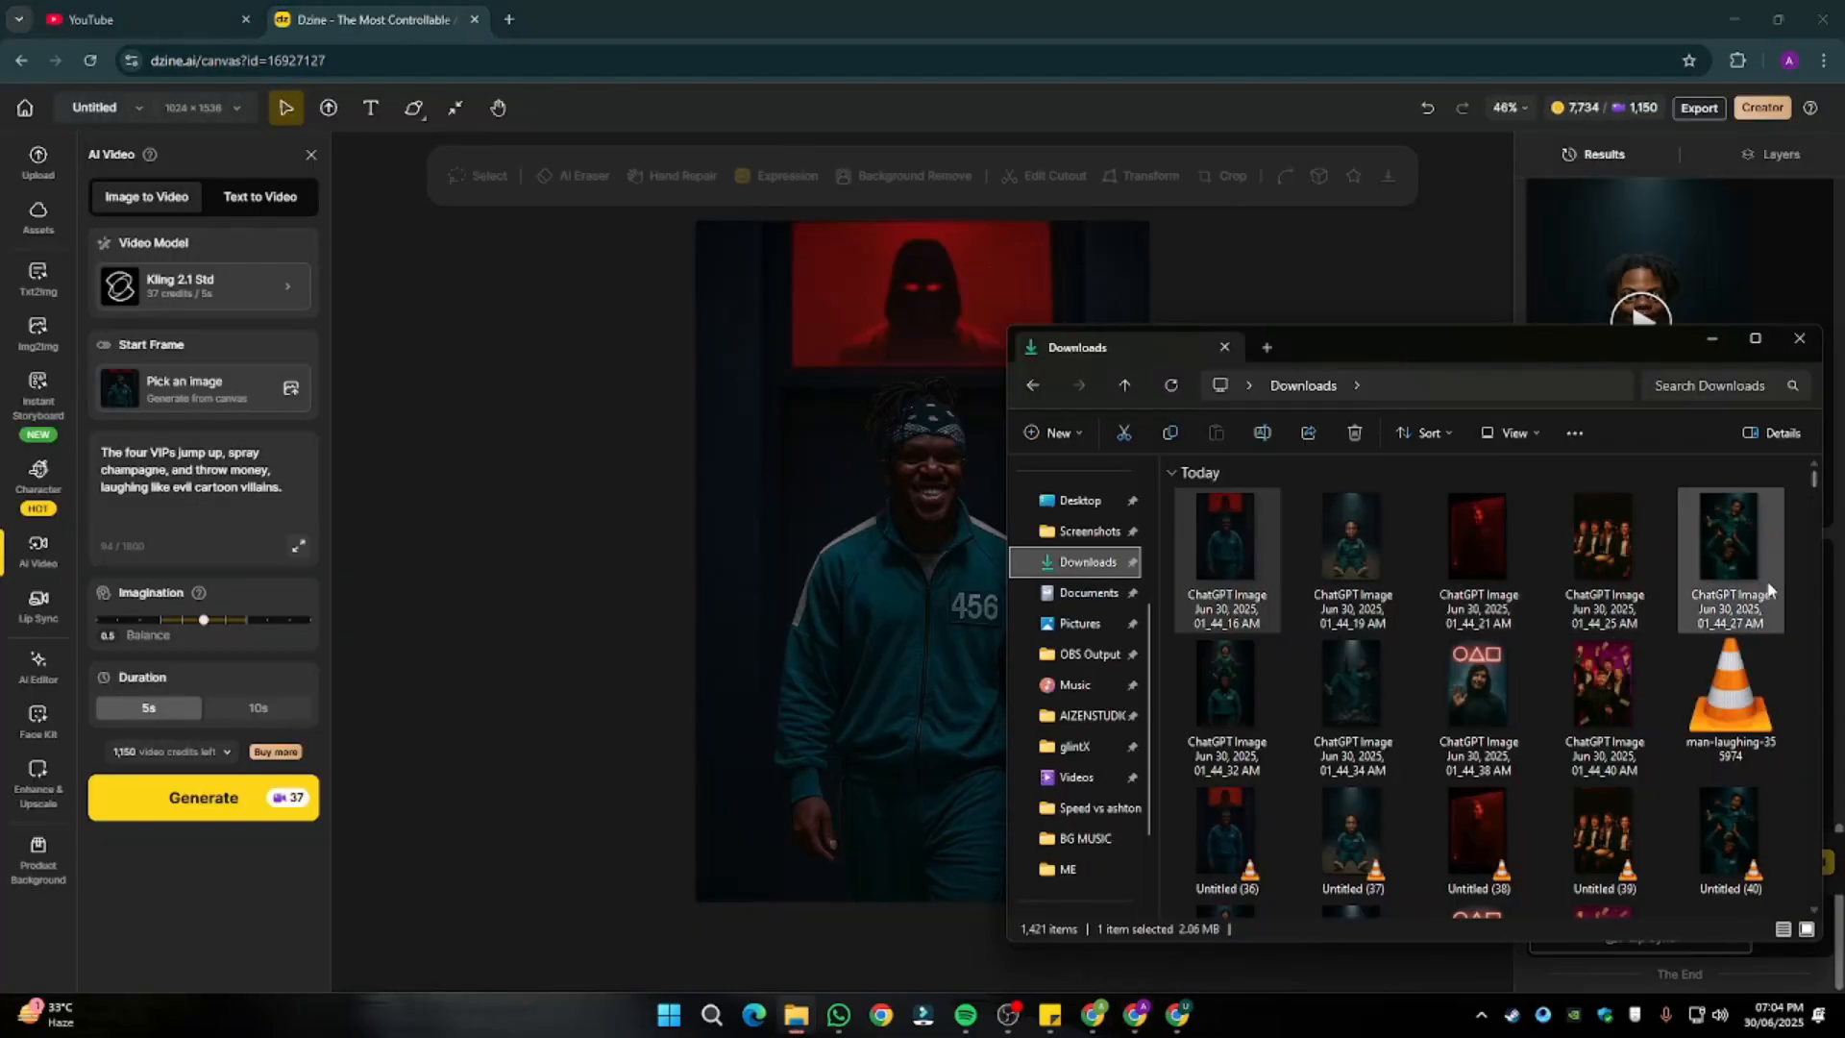
left_click(1711, 338)
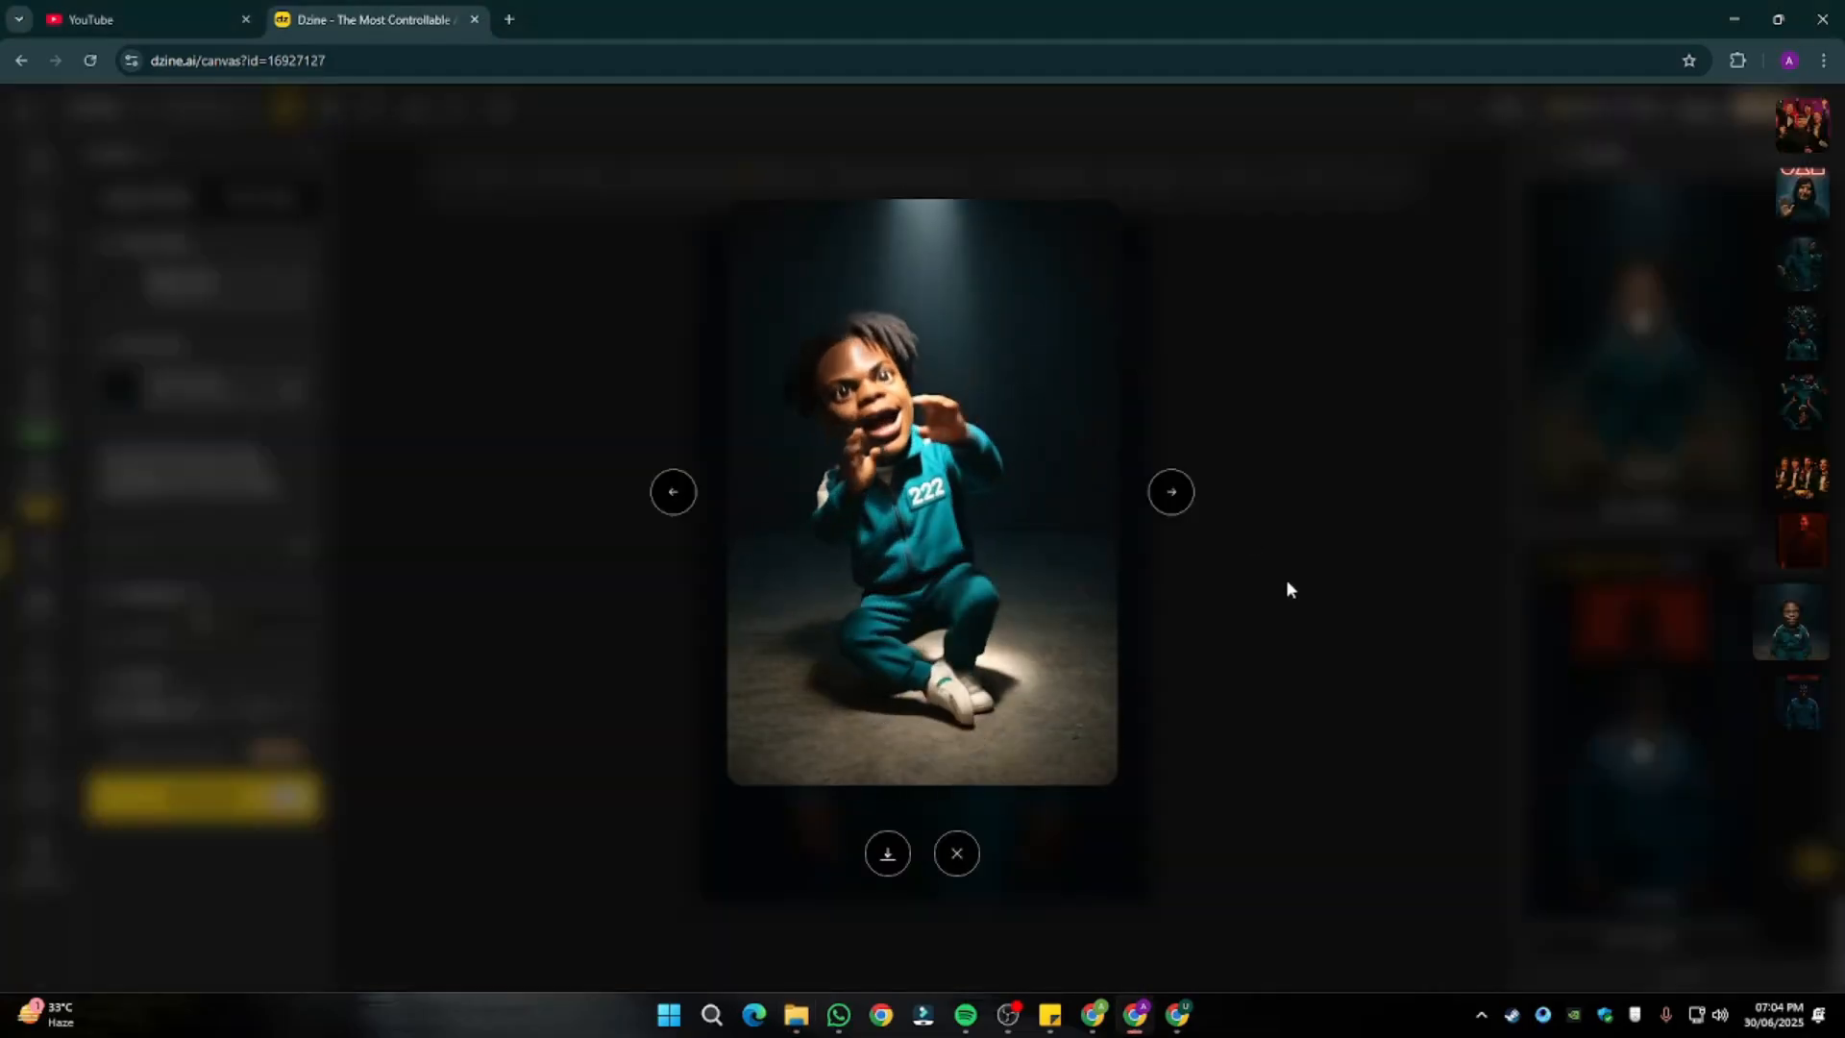
left_click(1286, 582)
scroll(1668, 559, "up", 7)
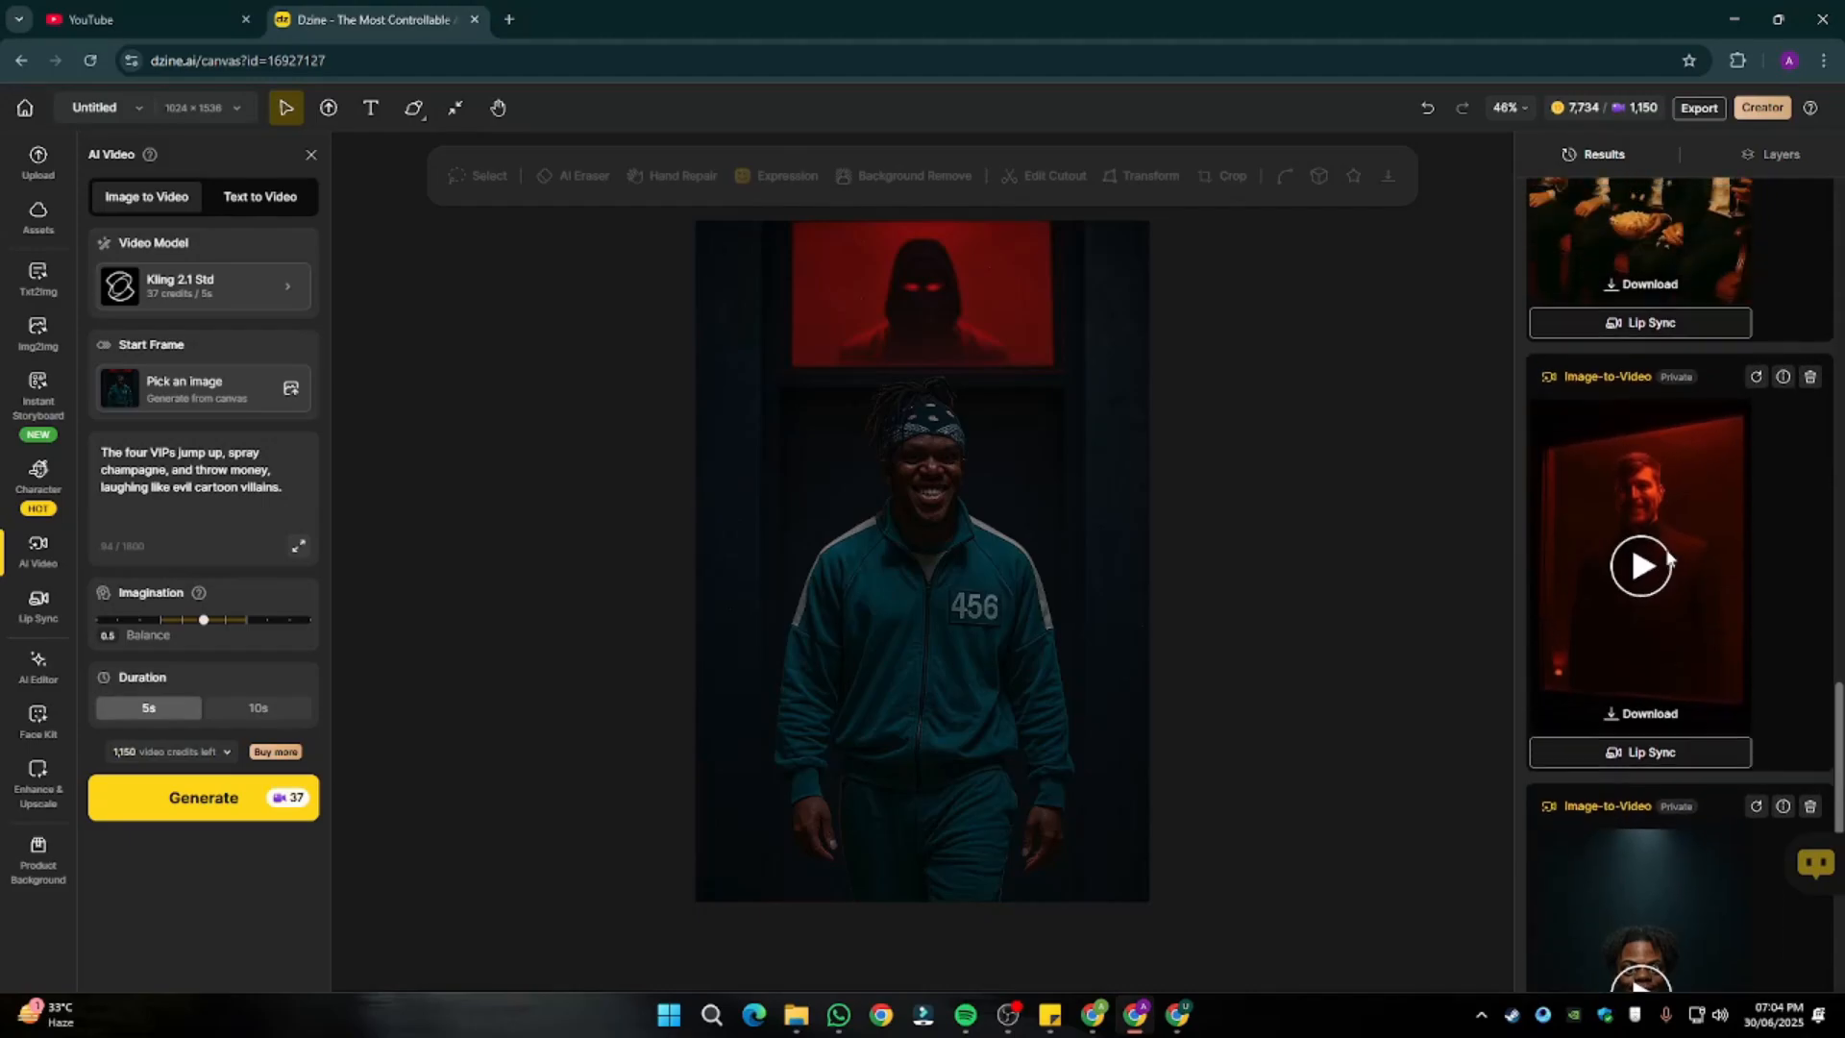
Play the generated clips of the man in the red-lit room and the laughing VIPs with popcorn, closing each preview.
left_click(1635, 575)
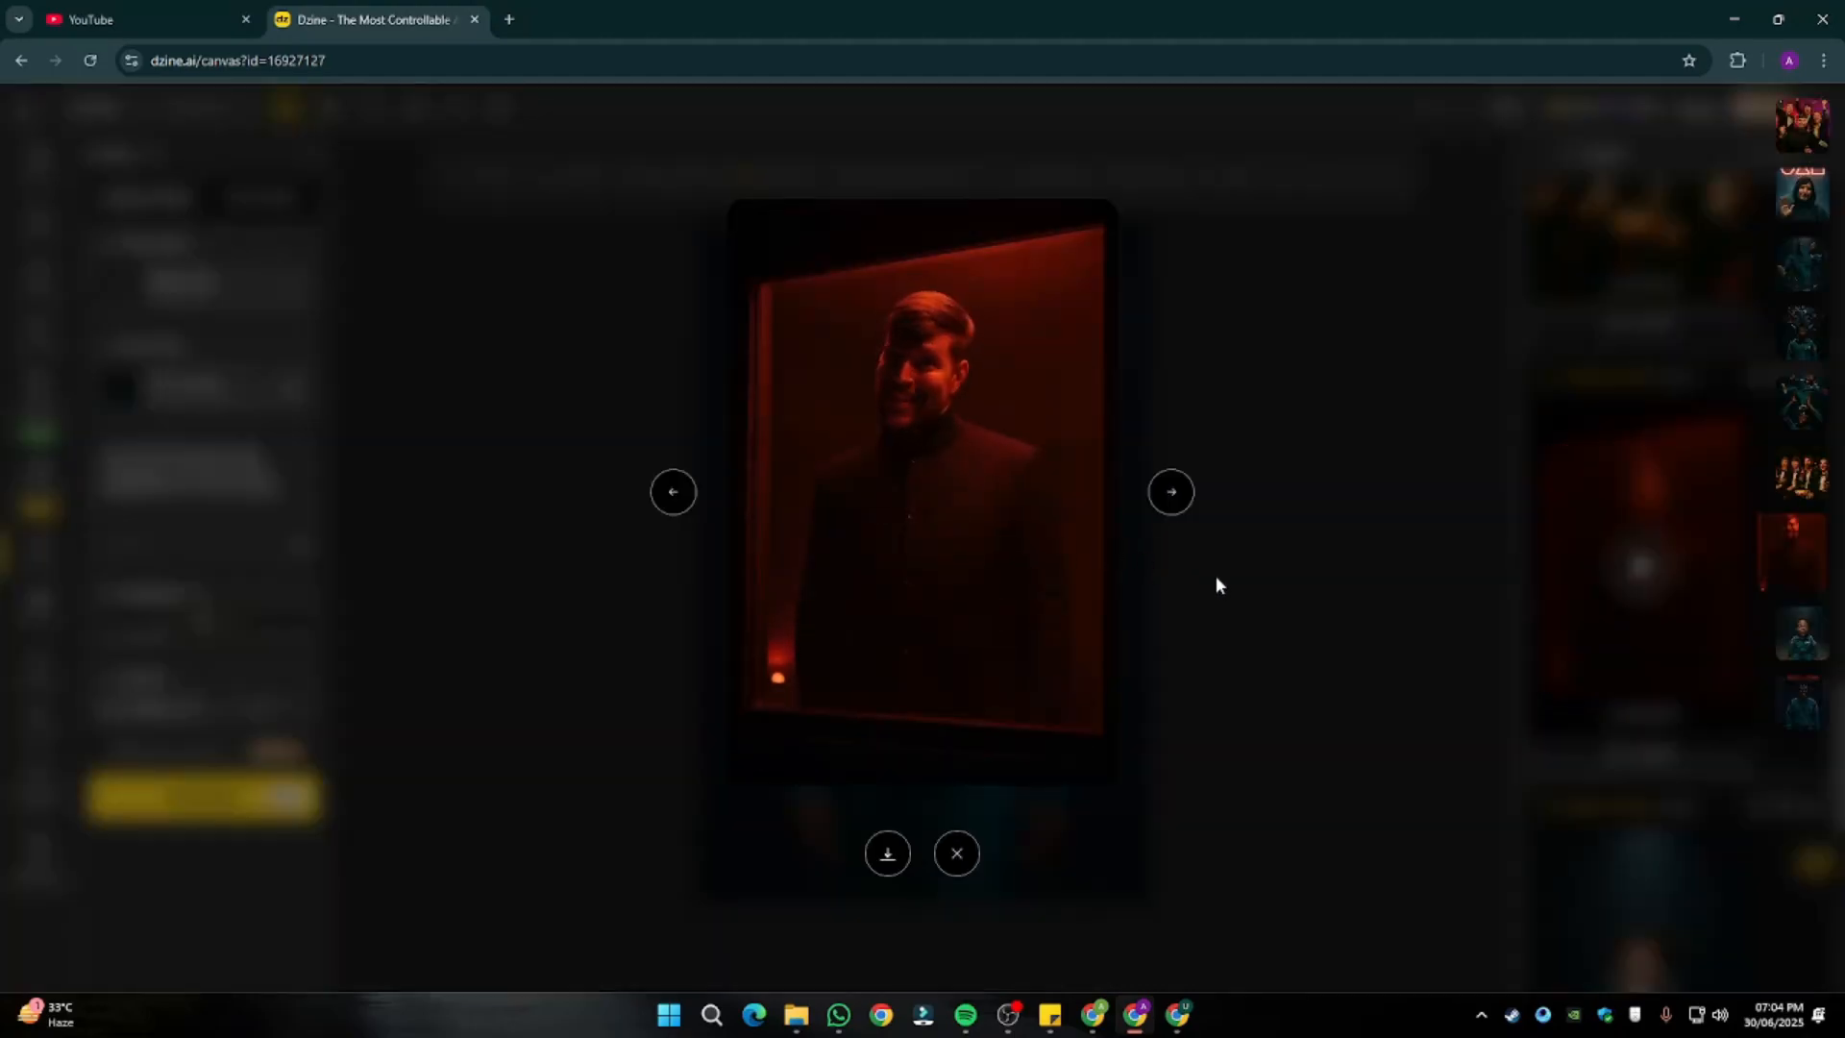
left_click(1287, 621)
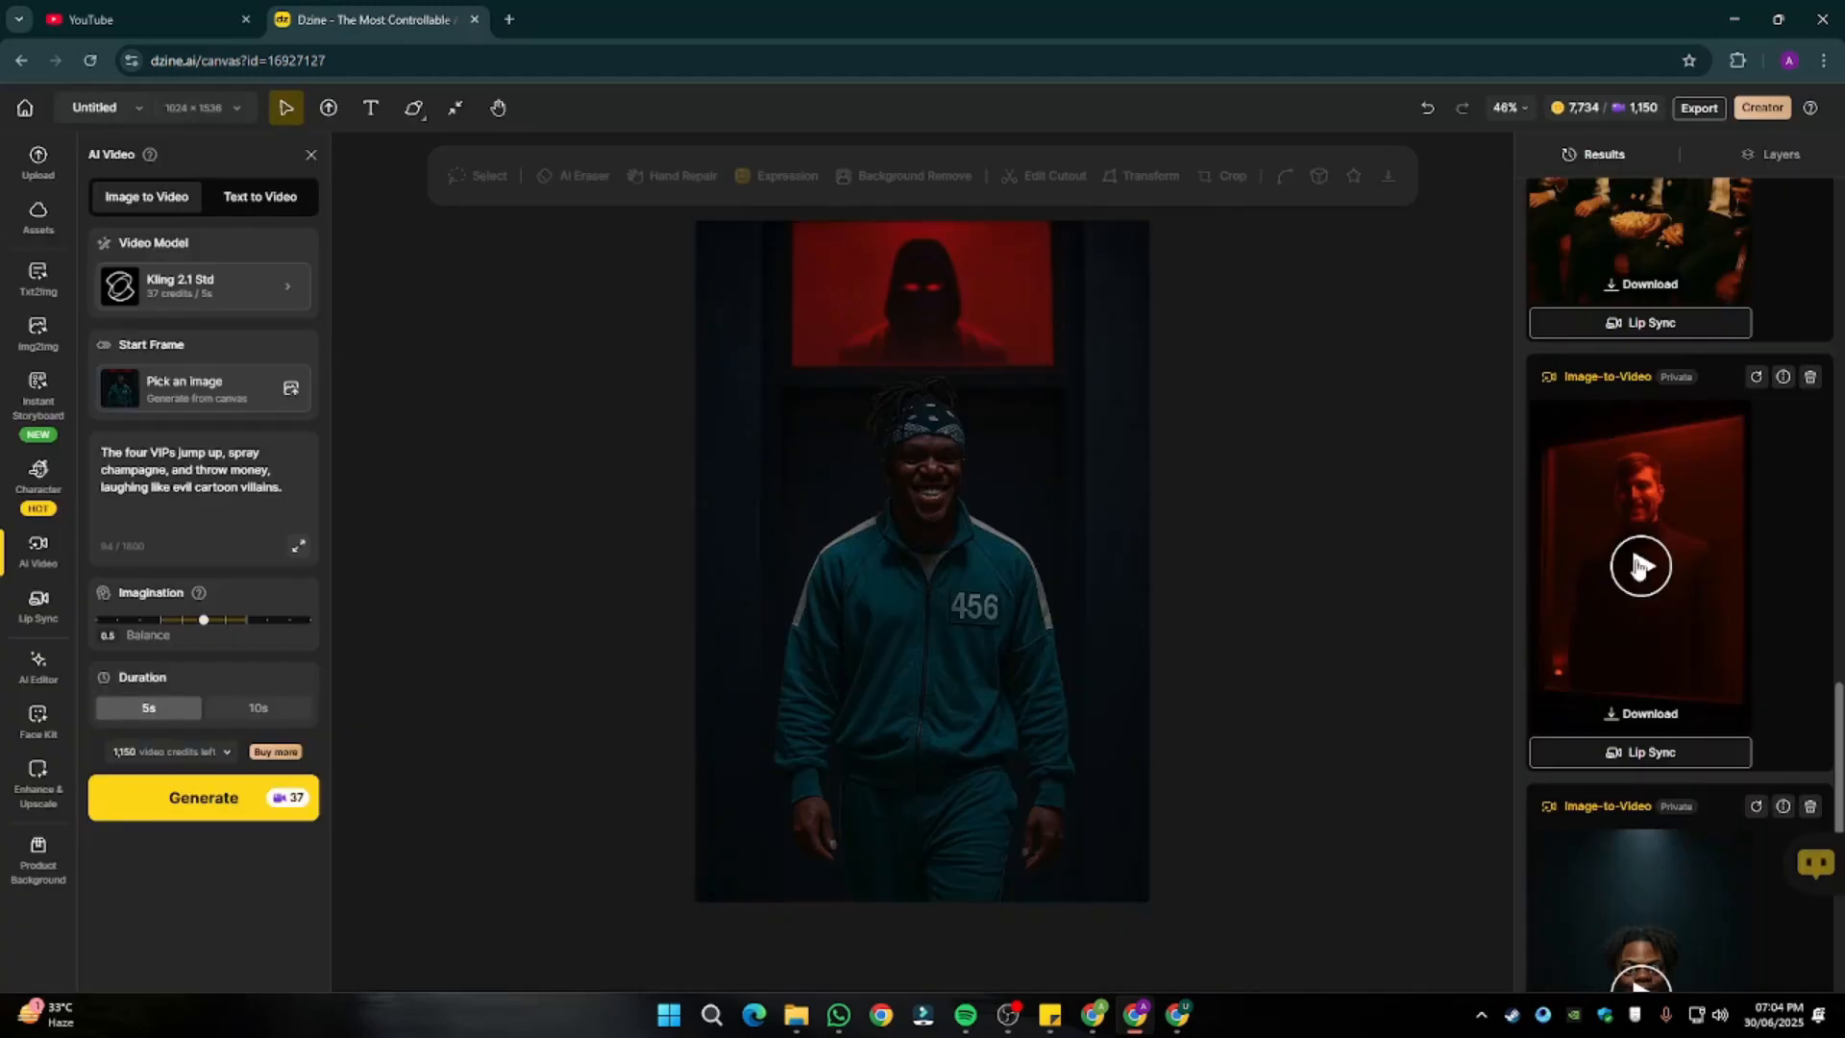
scroll(1650, 552, "up", 5)
left_click(1648, 619)
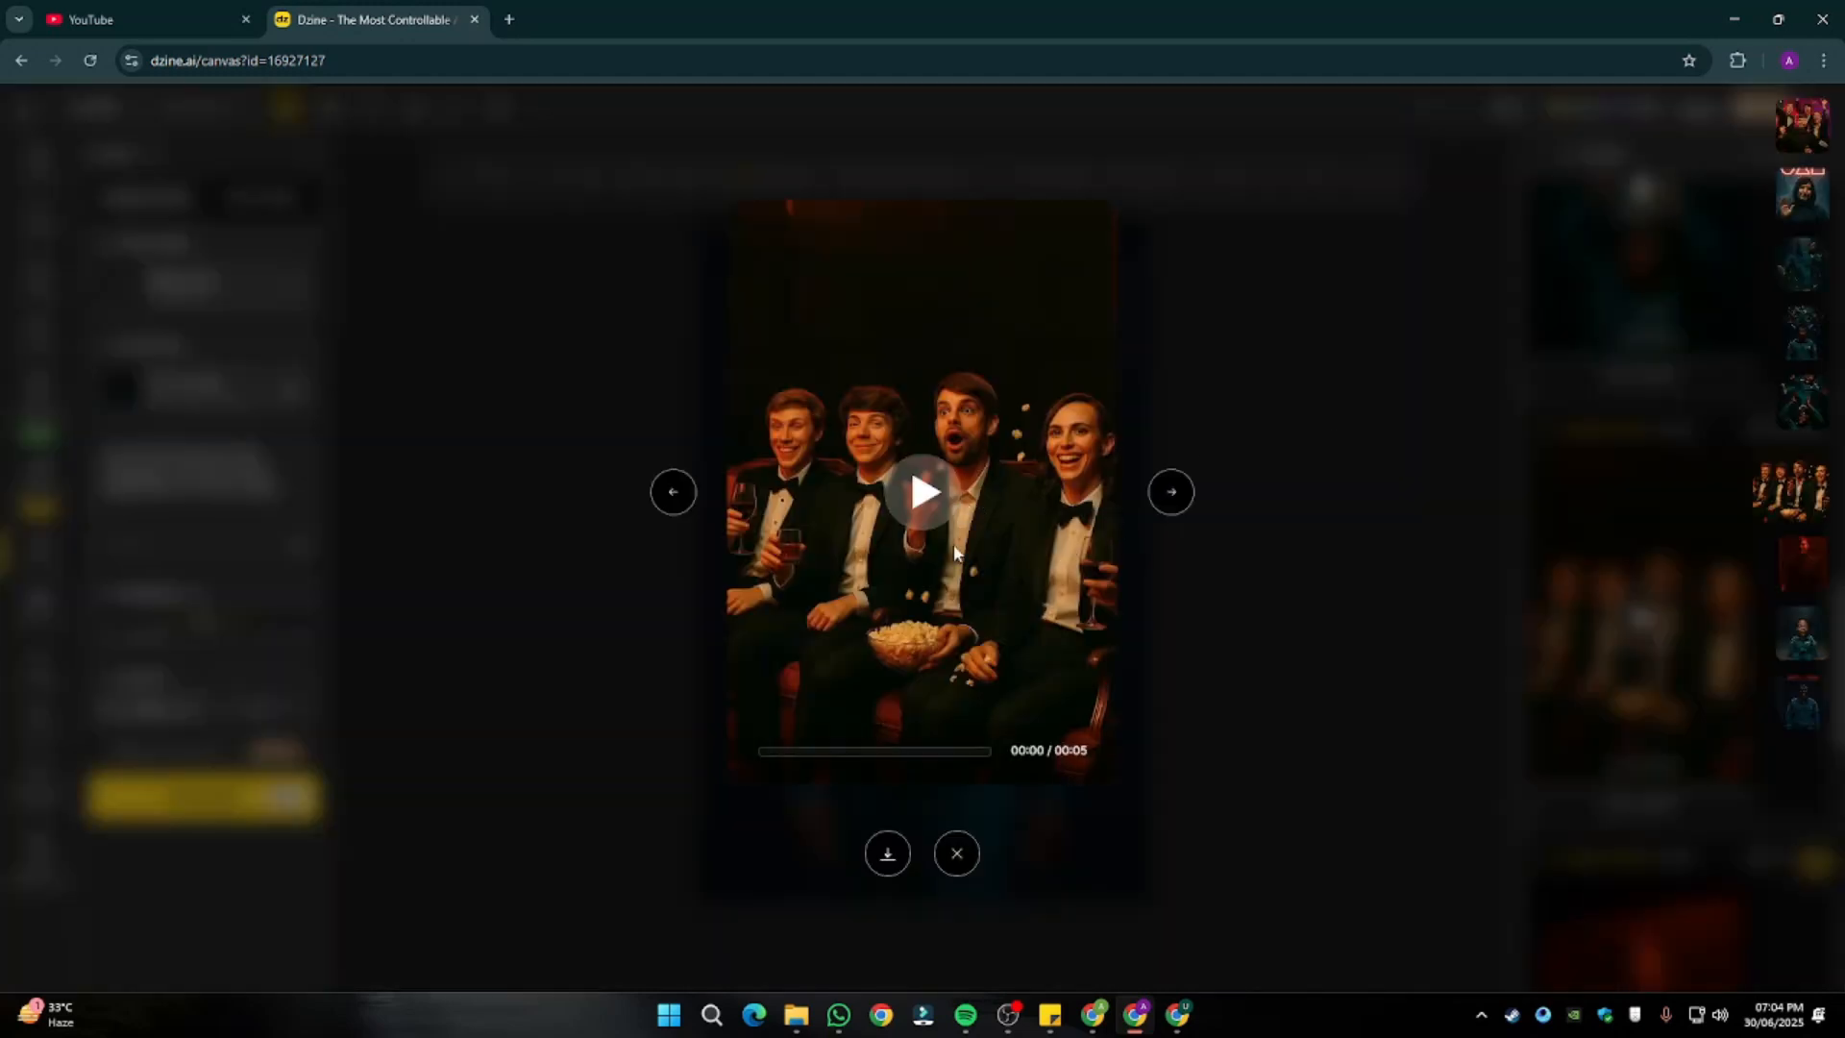
left_click(914, 517)
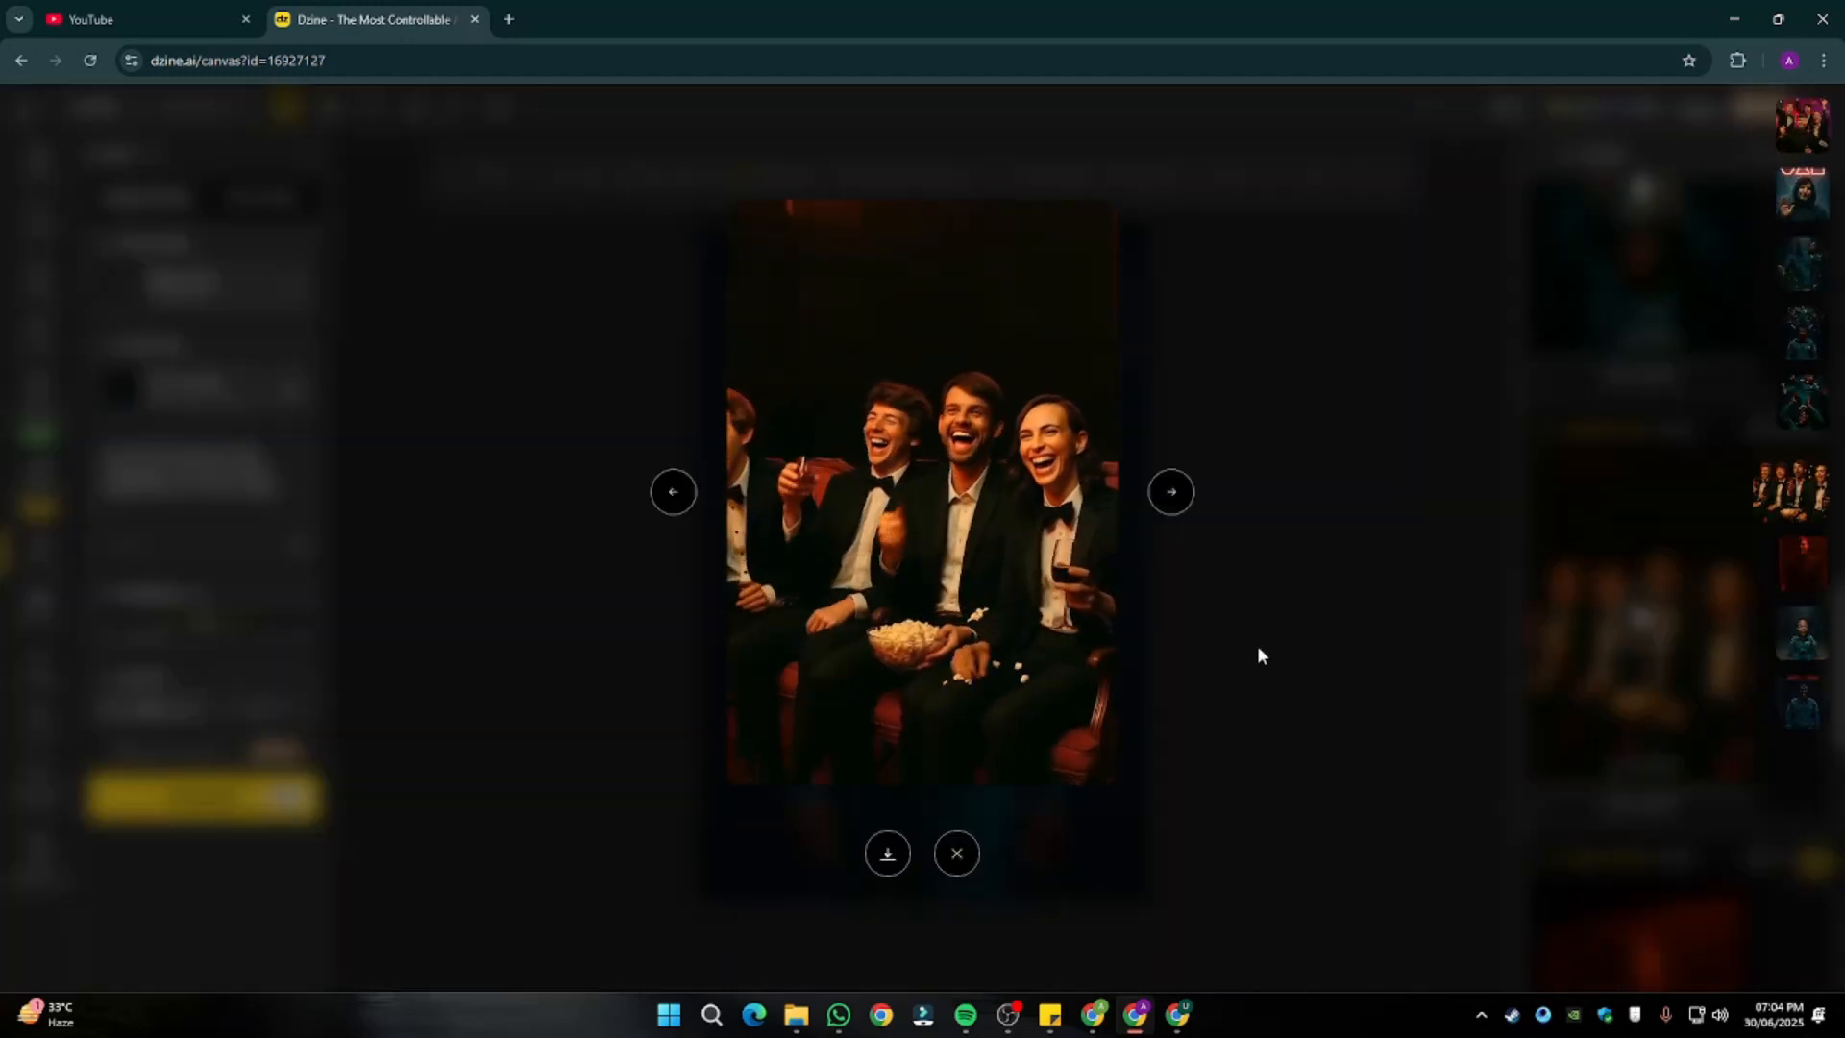
left_click(1278, 649)
Preview the clip of Player 456 lifting Player 222 and look through the remaining generated video results.
scroll(1639, 598, "up", 3)
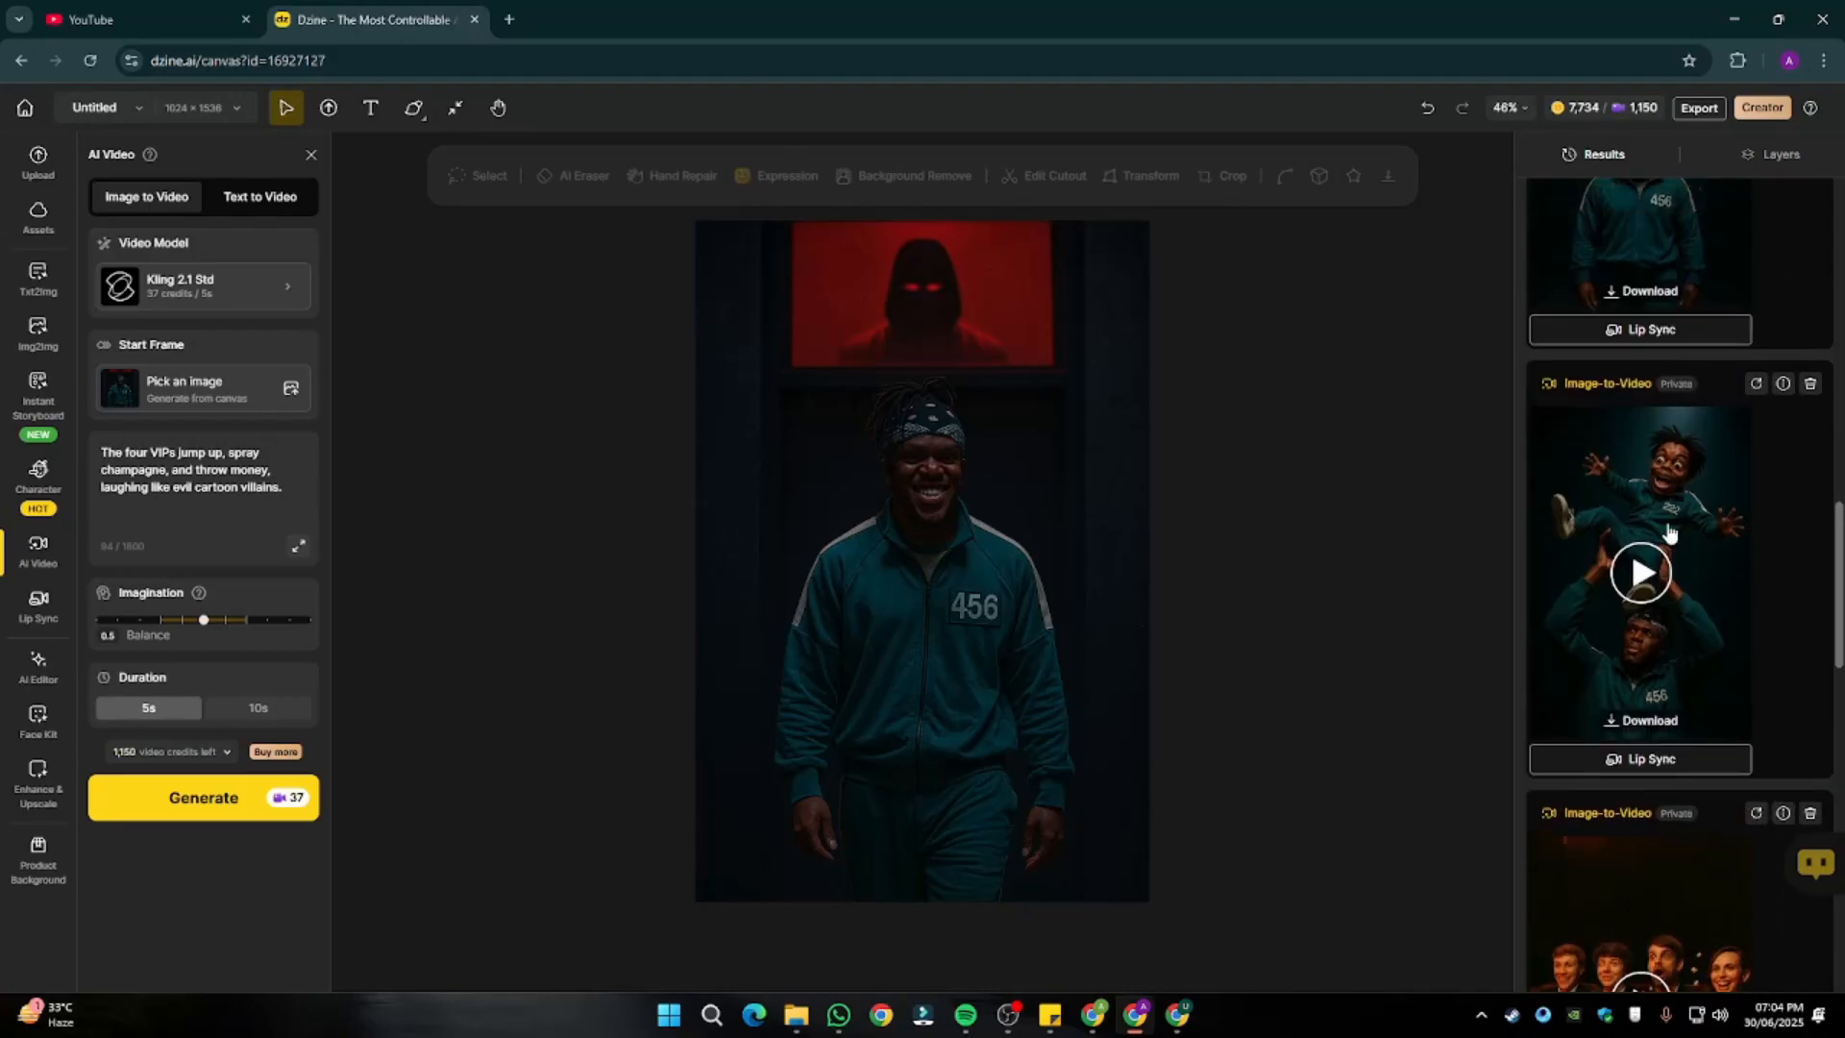
left_click(1639, 598)
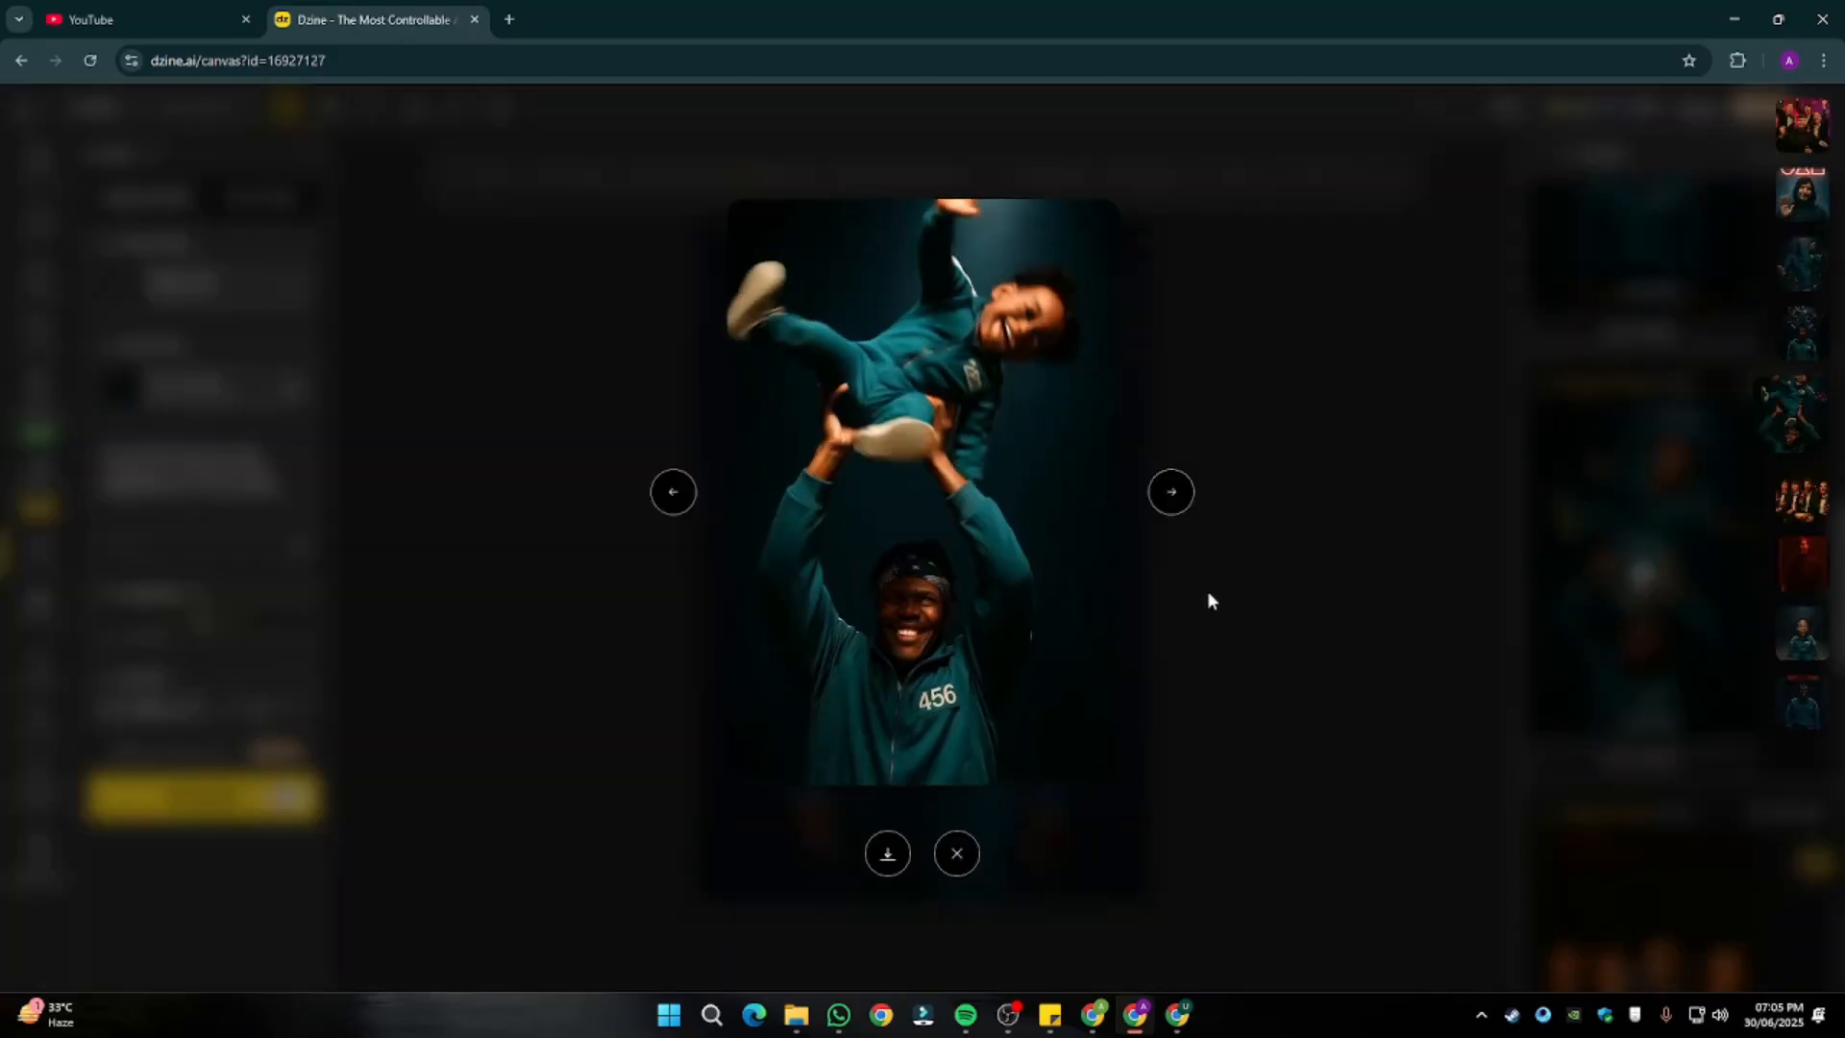
left_click(1372, 576)
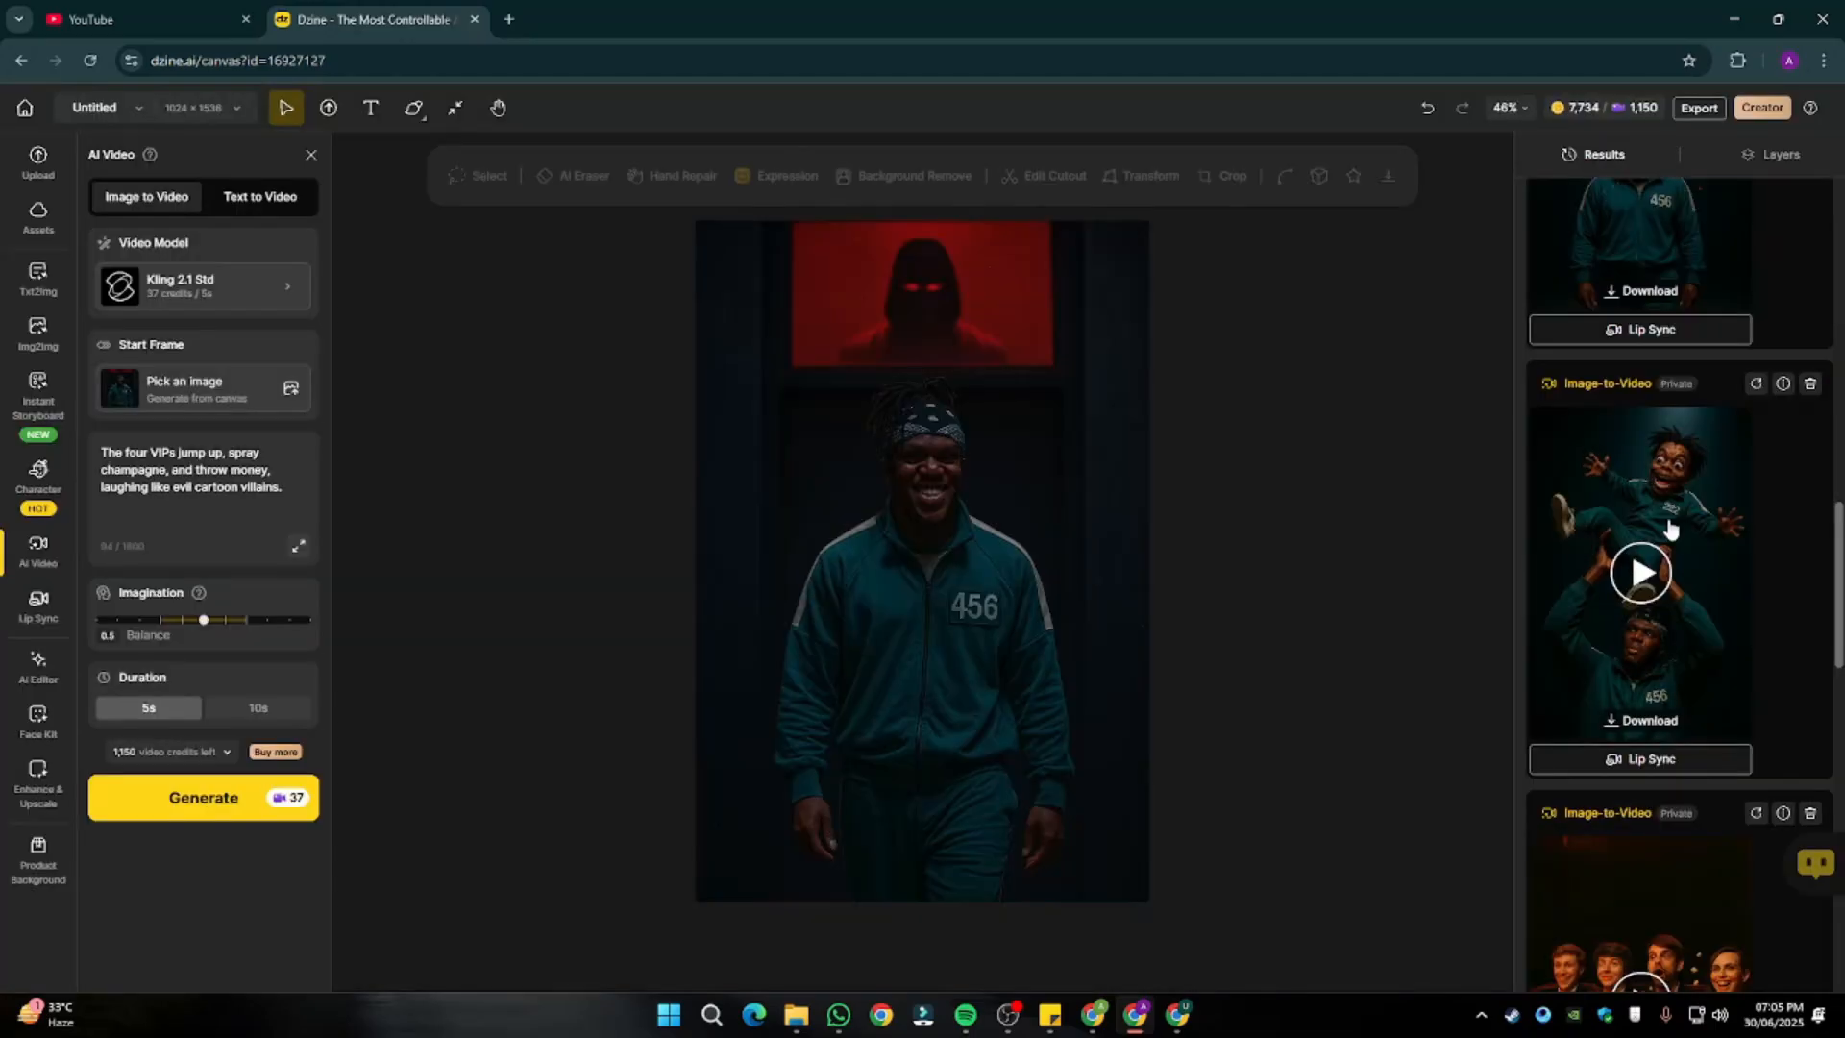
scroll(1667, 451, "up", 10)
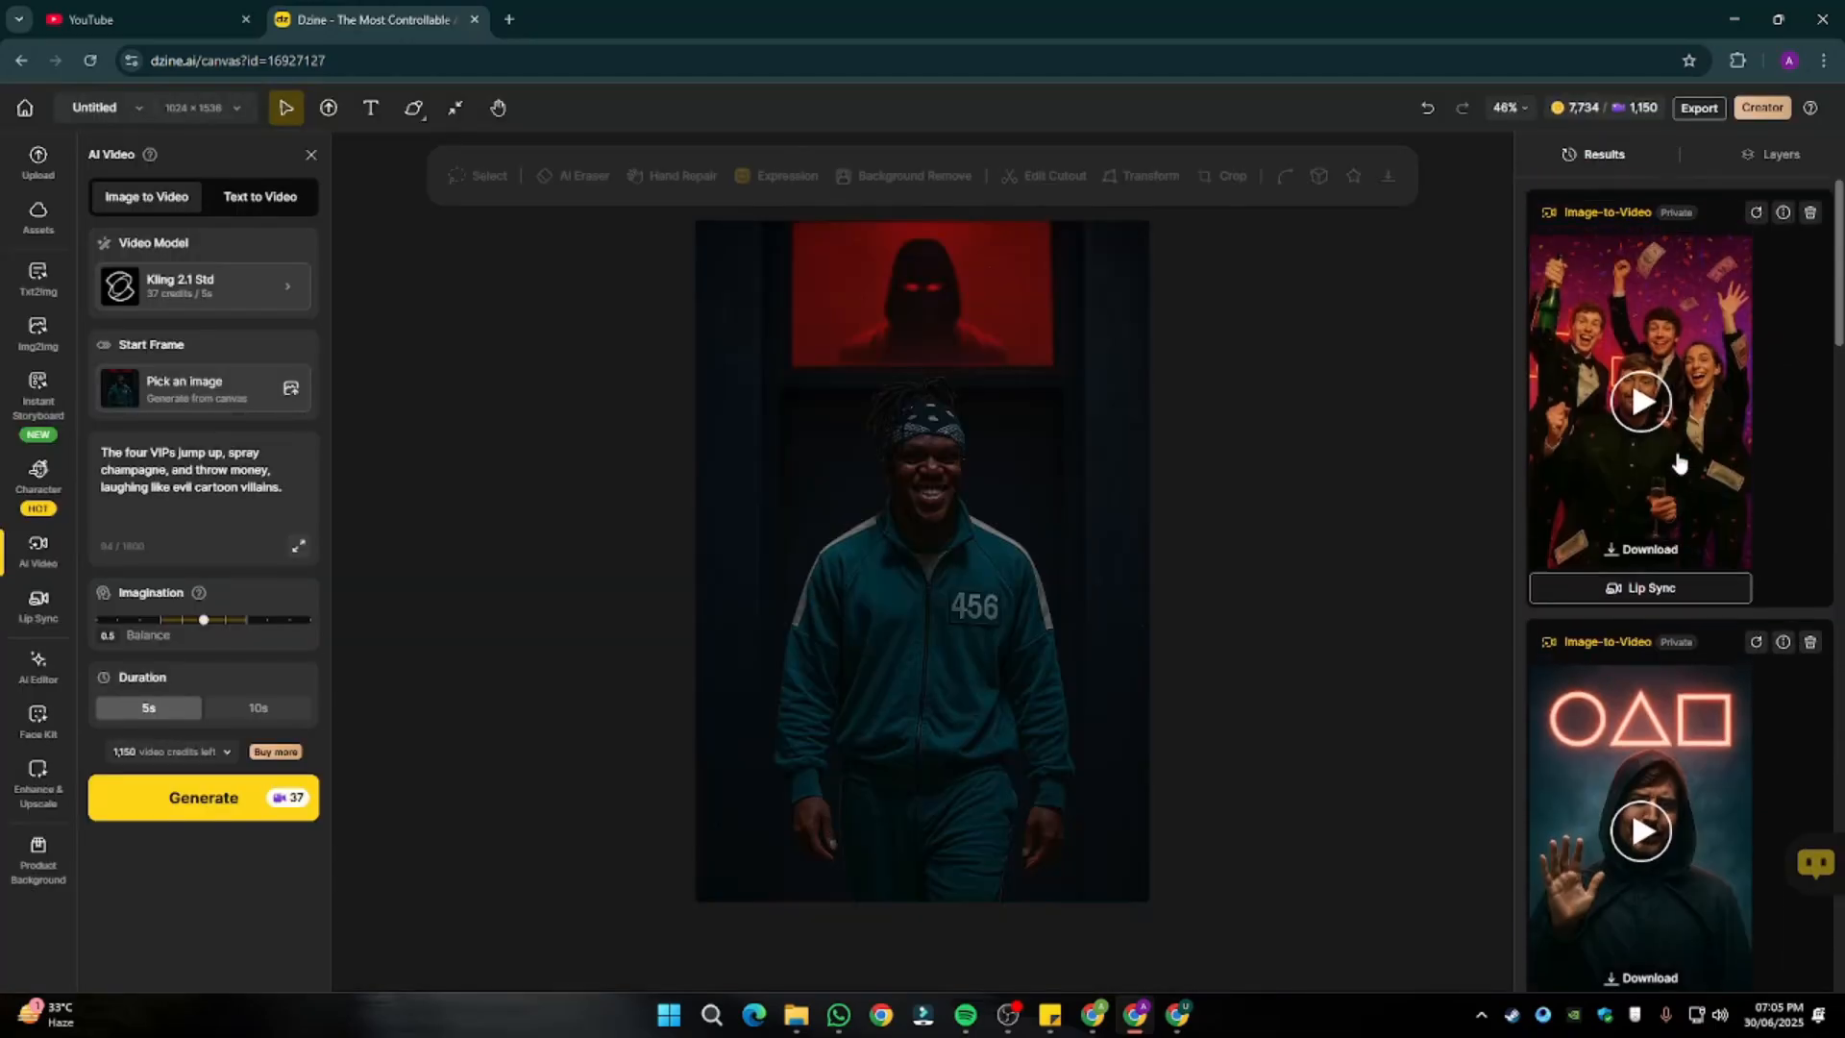
scroll(1605, 576, "down", 10)
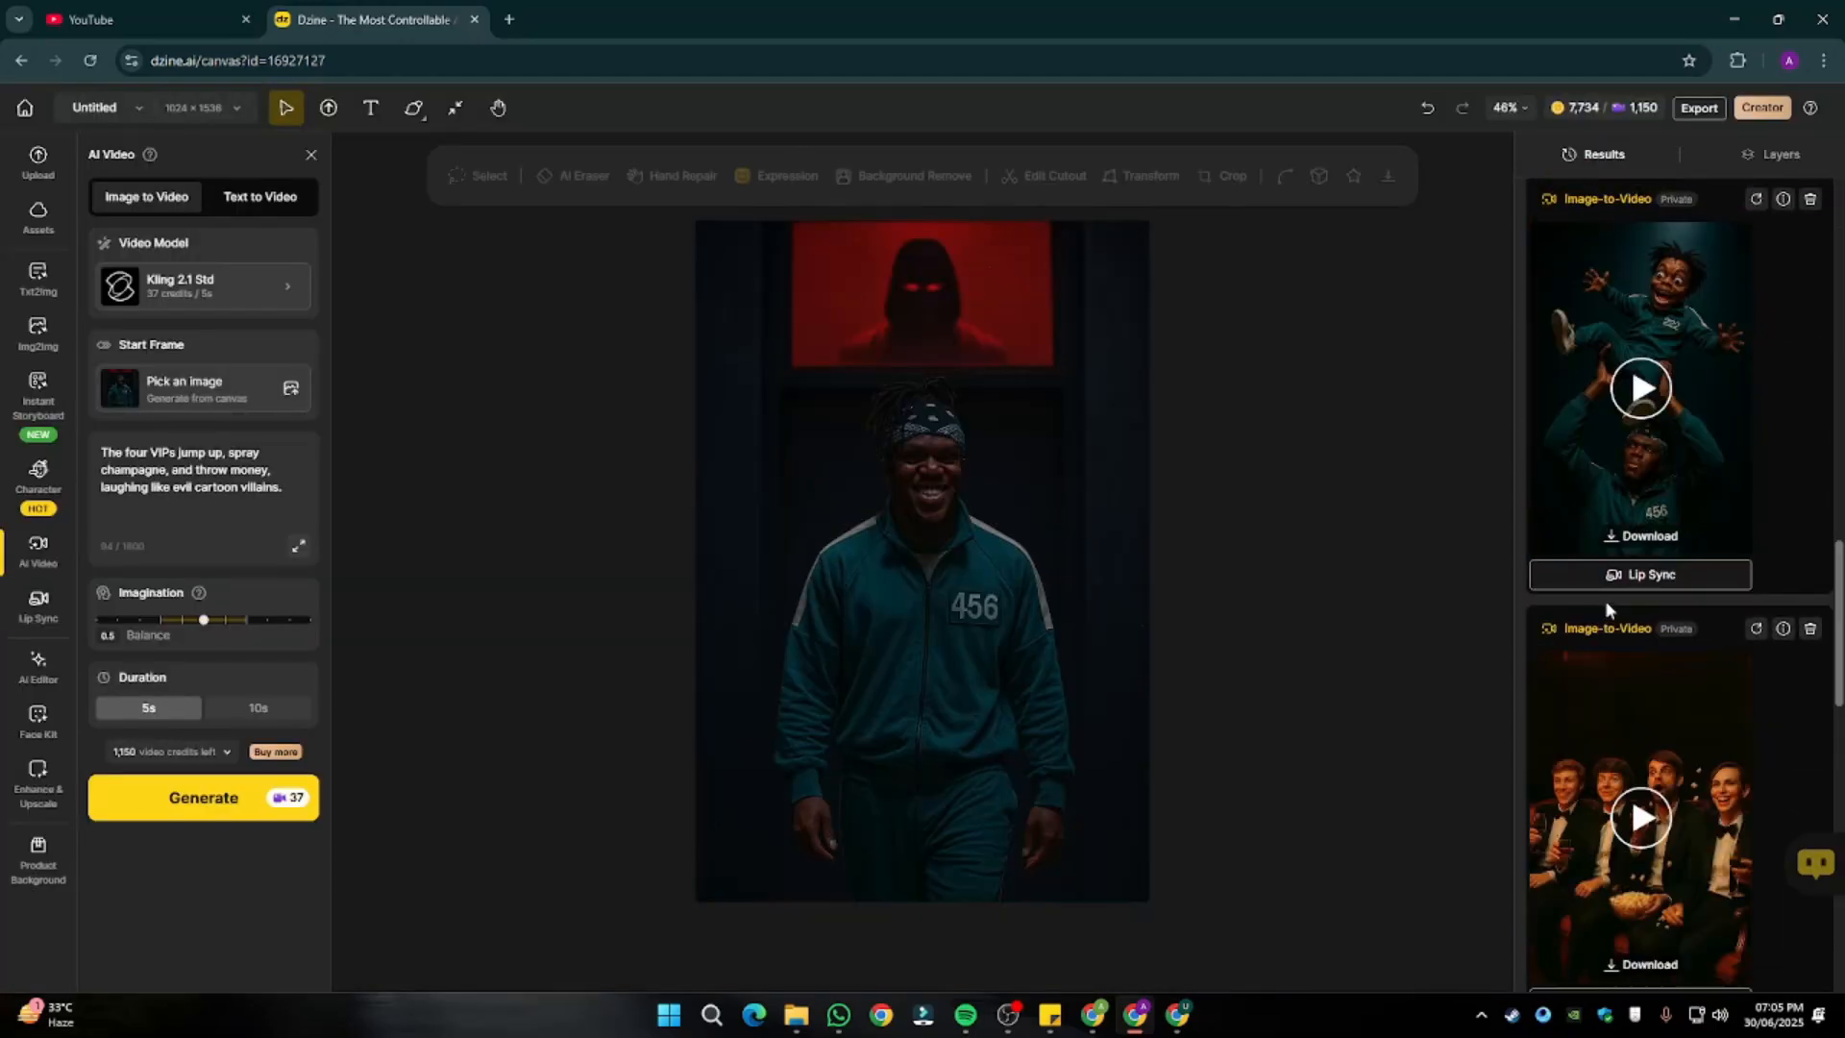
scroll(1652, 637, "down", 7)
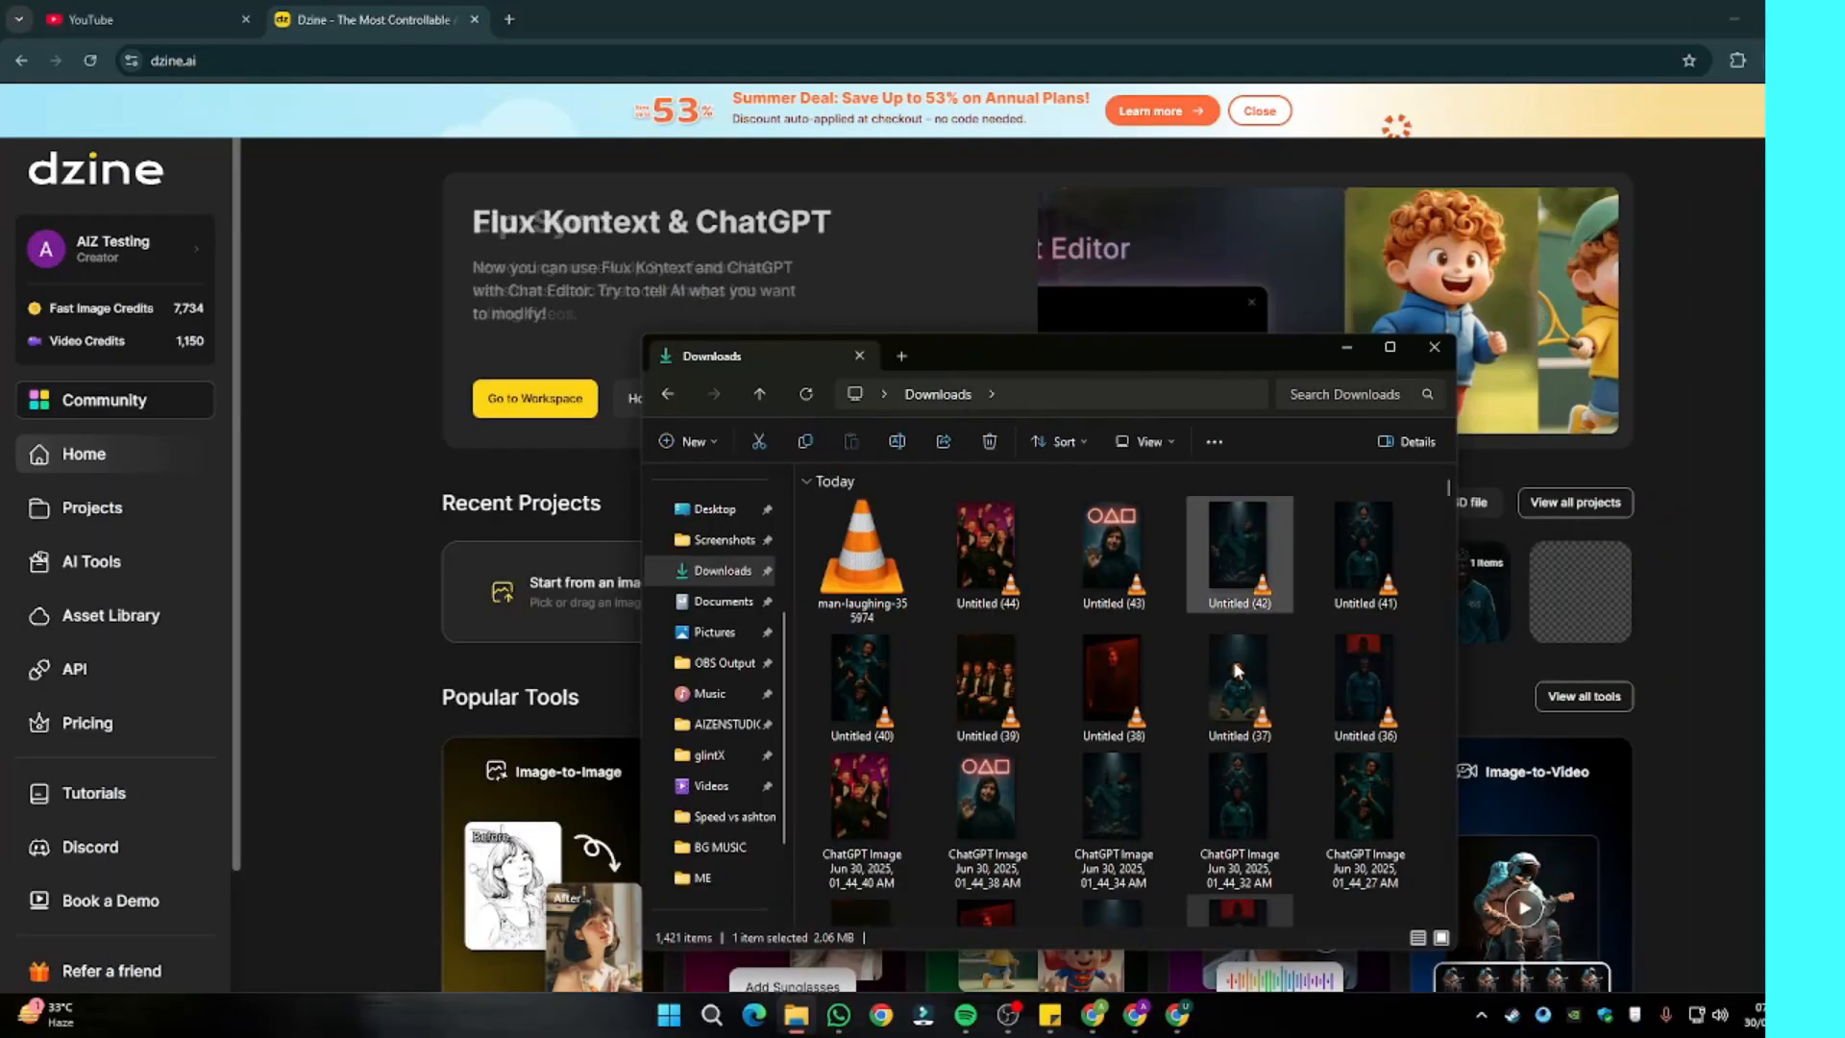
Switch to Wondershare Filmora and bring the downloaded clips Untitled (36) to Untitled (44) and man-laughing-355974 into the project media.
left_click_drag(1420, 703, 917, 547)
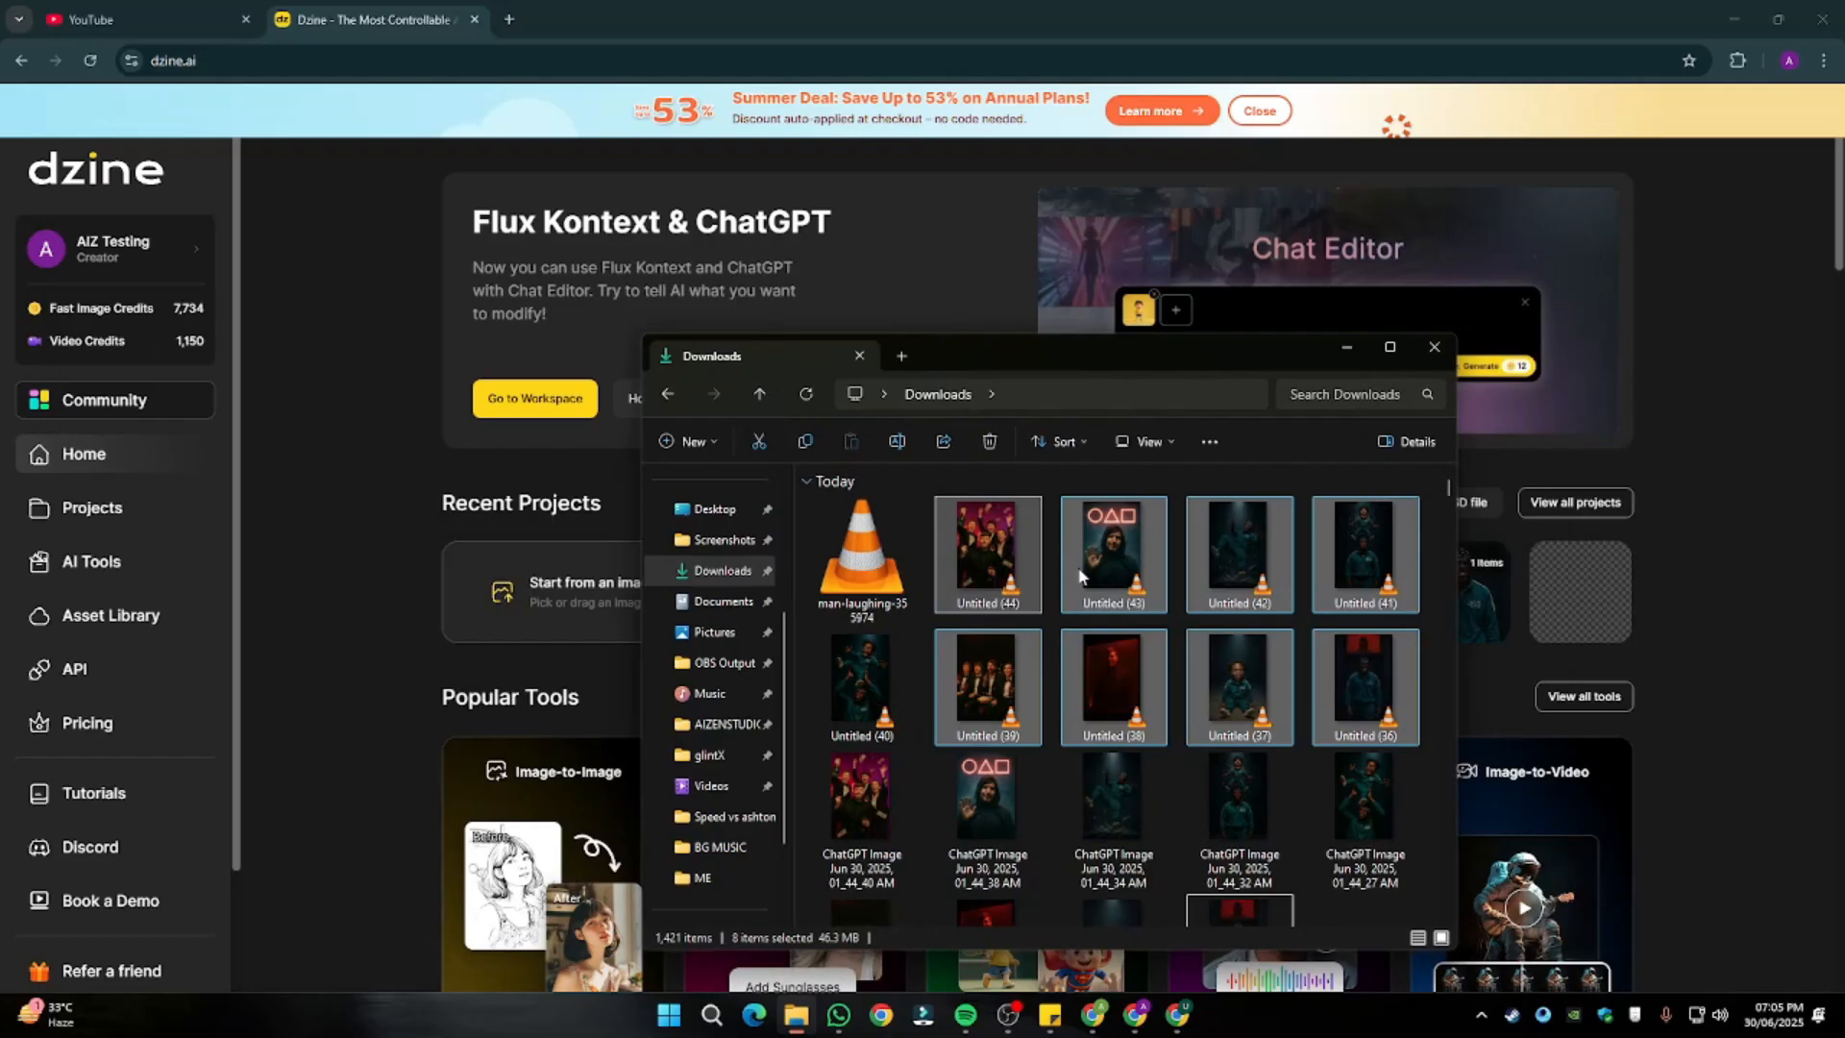
left_click(1428, 630)
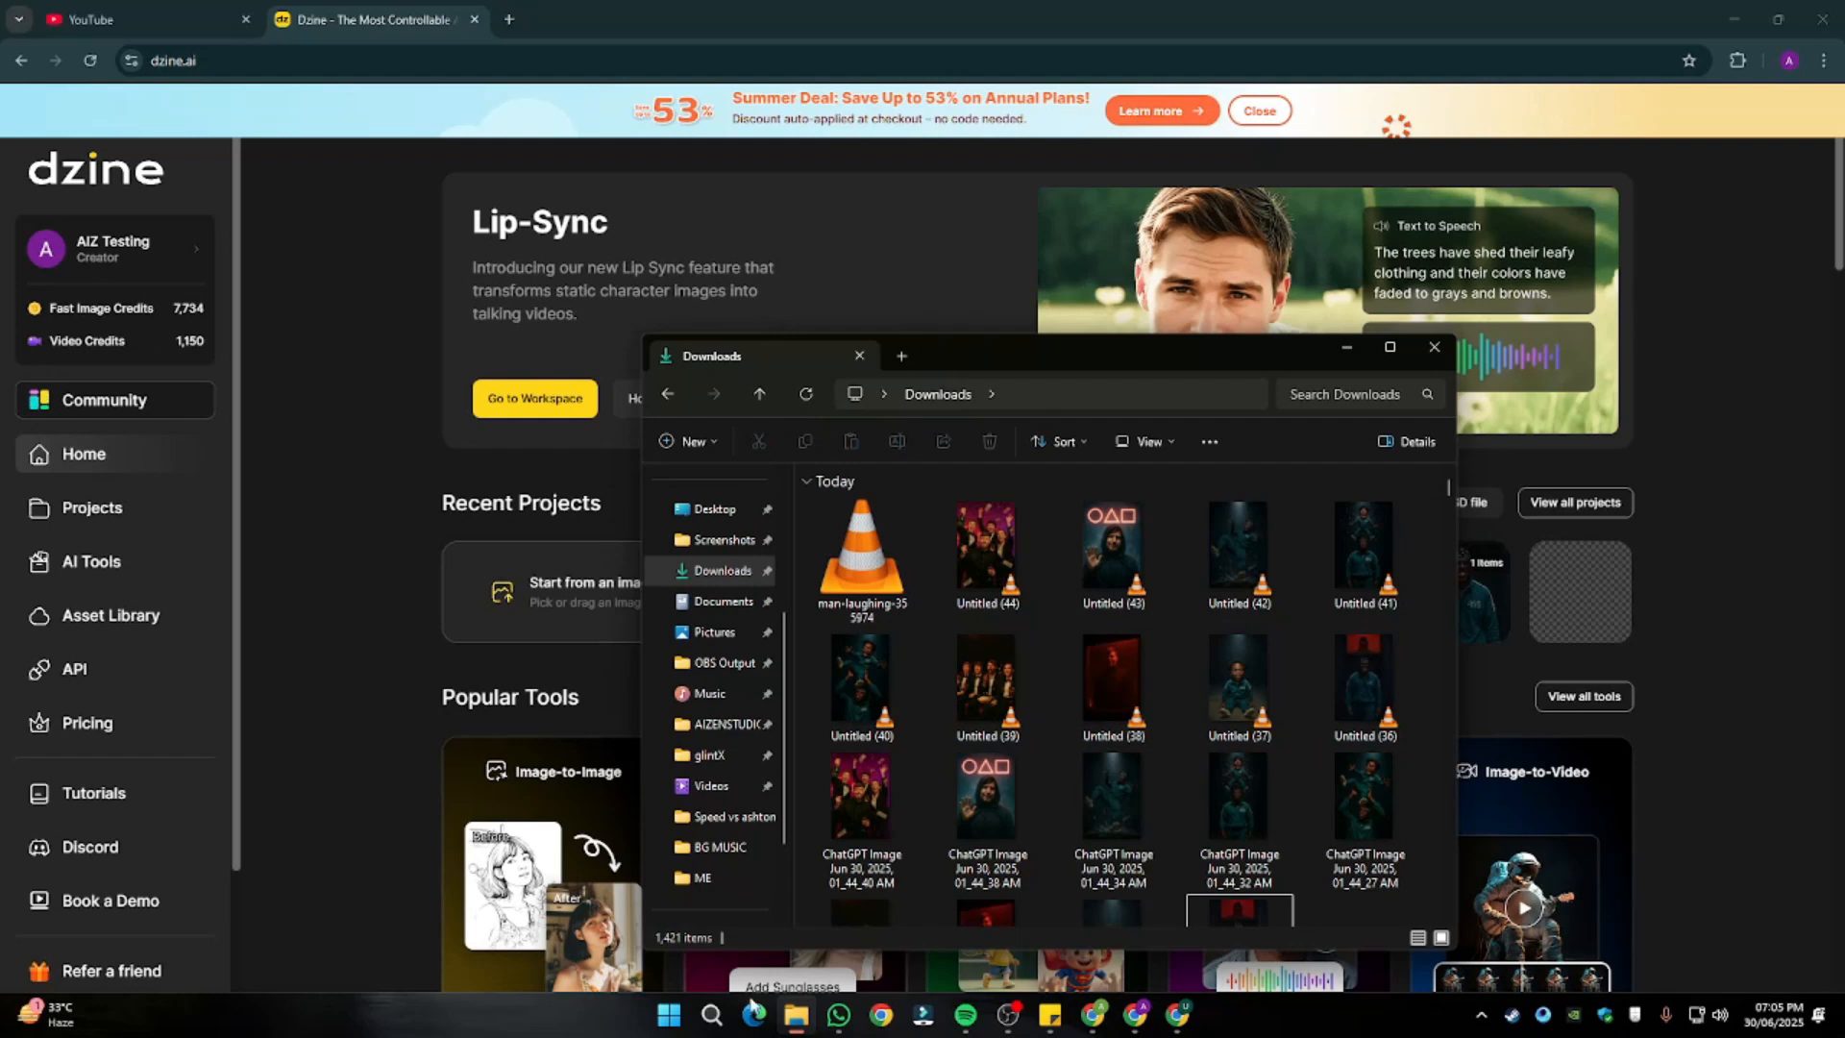
left_click(920, 1026)
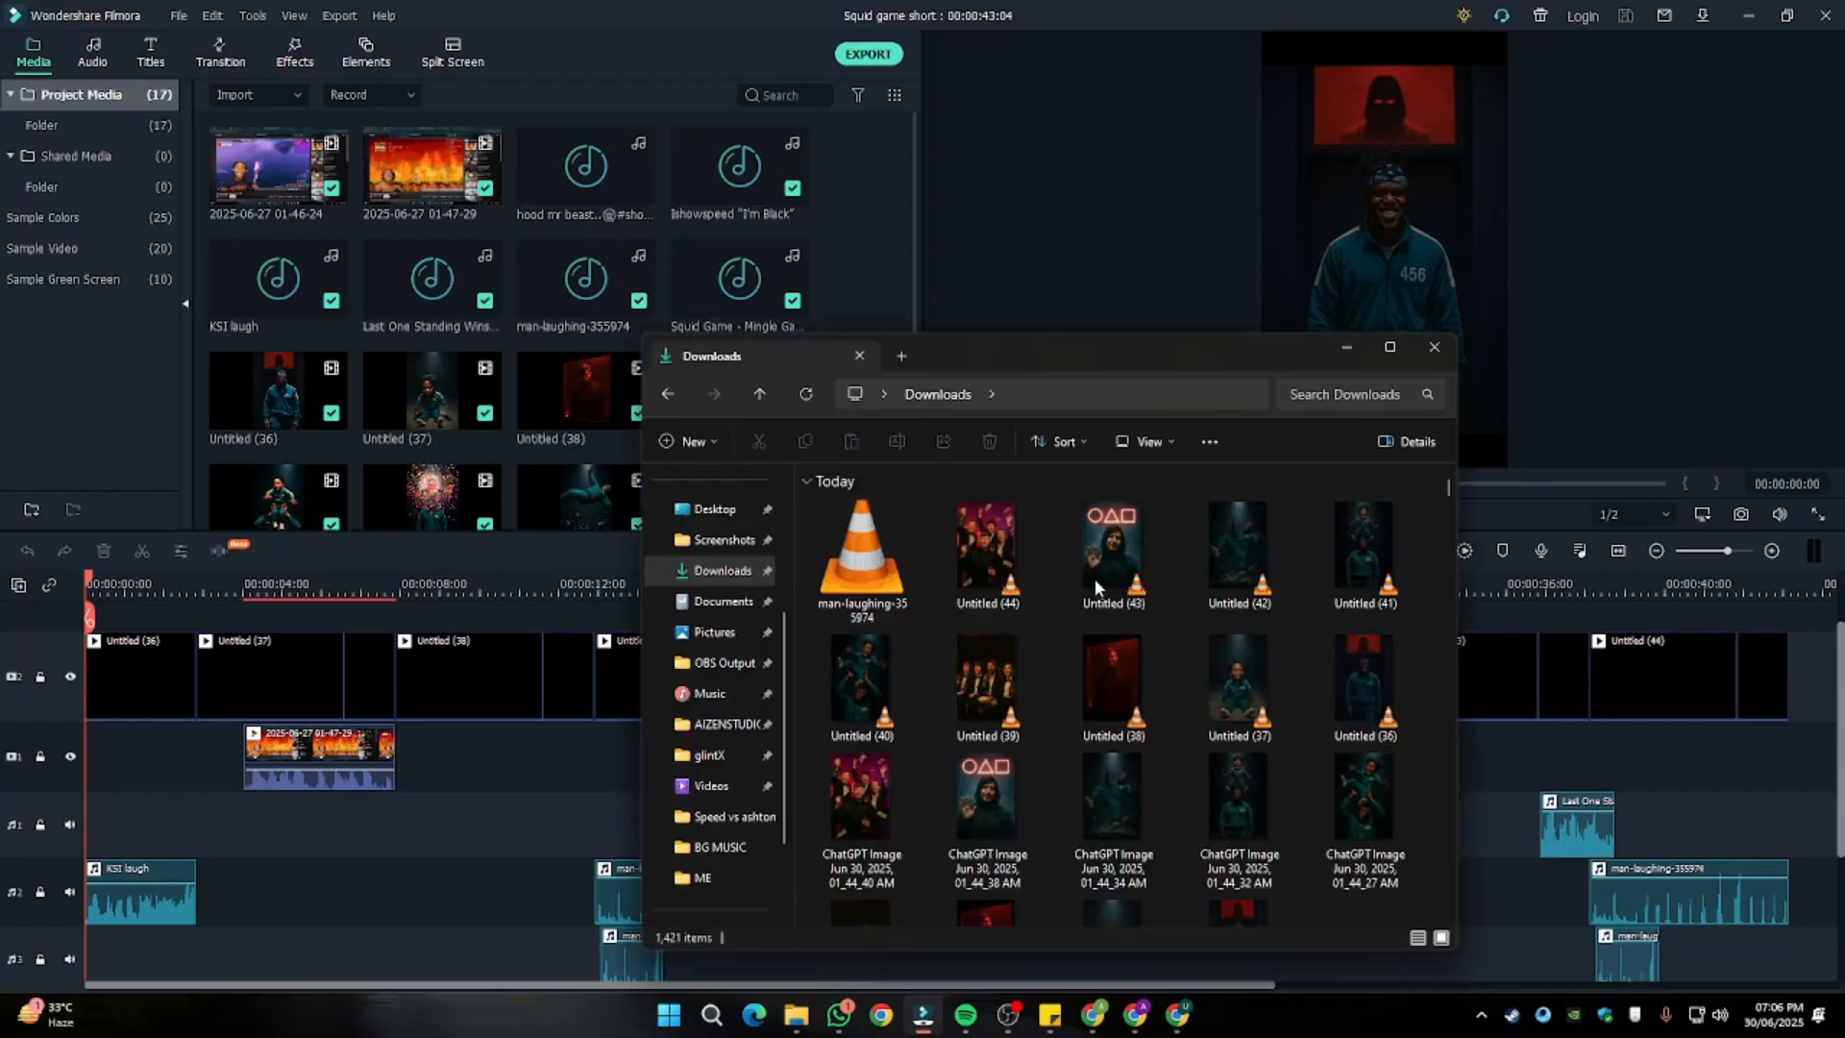
left_click_drag(1398, 688, 813, 500)
left_click_drag(862, 558, 490, 259)
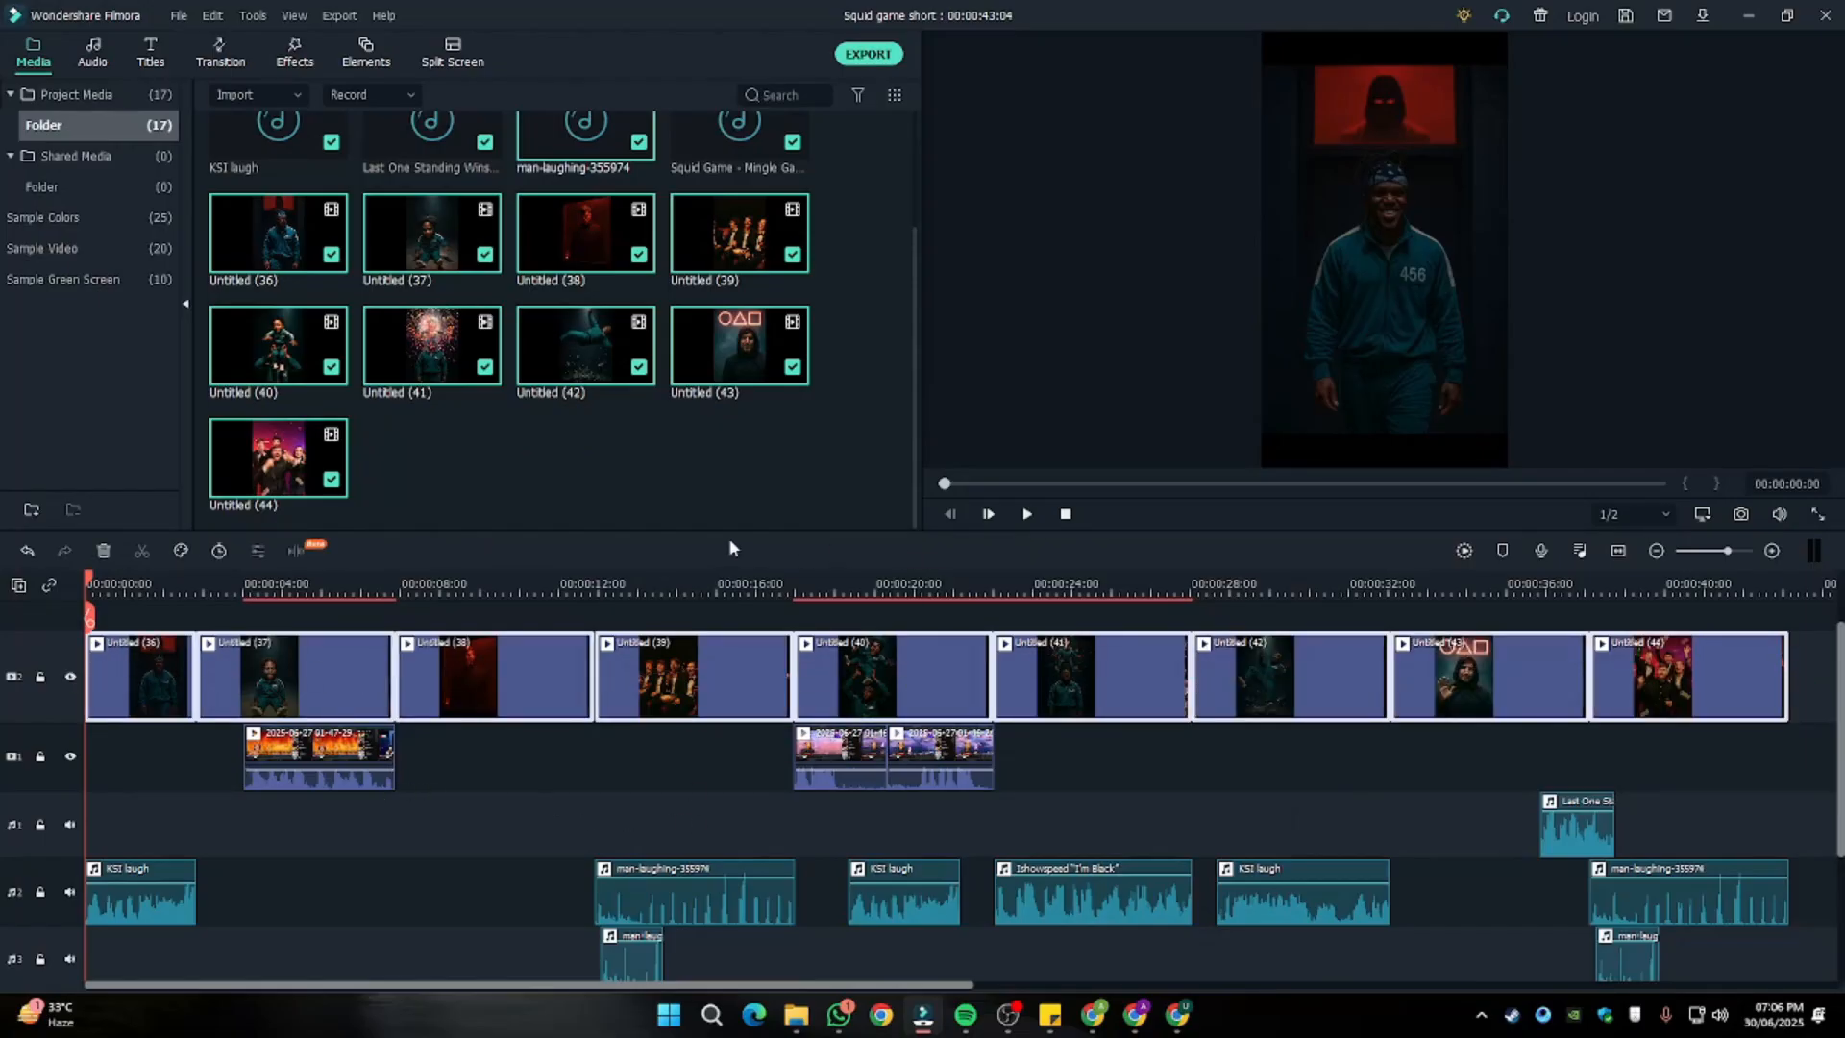
Look over the timeline's video, sound effect and background music tracks.
scroll(620, 707, "down", 2)
scroll(620, 713, "down", 1)
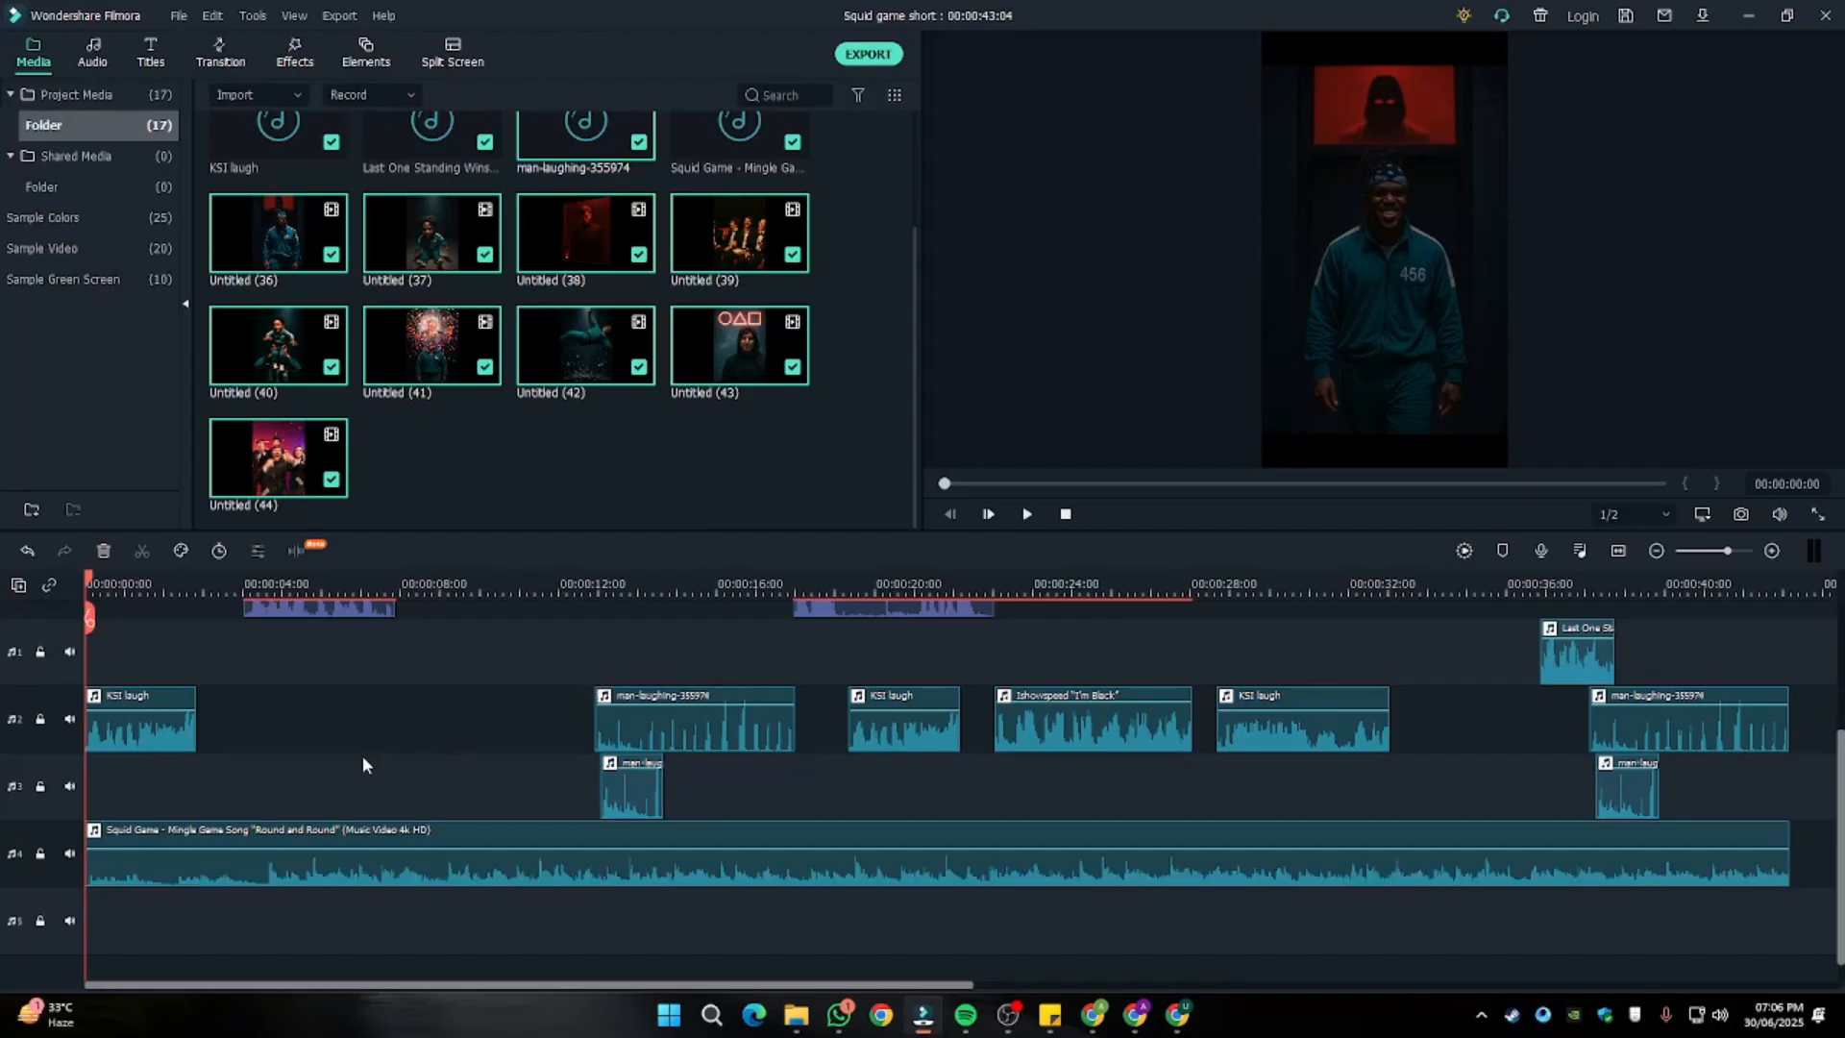
scroll(527, 733, "up", 3)
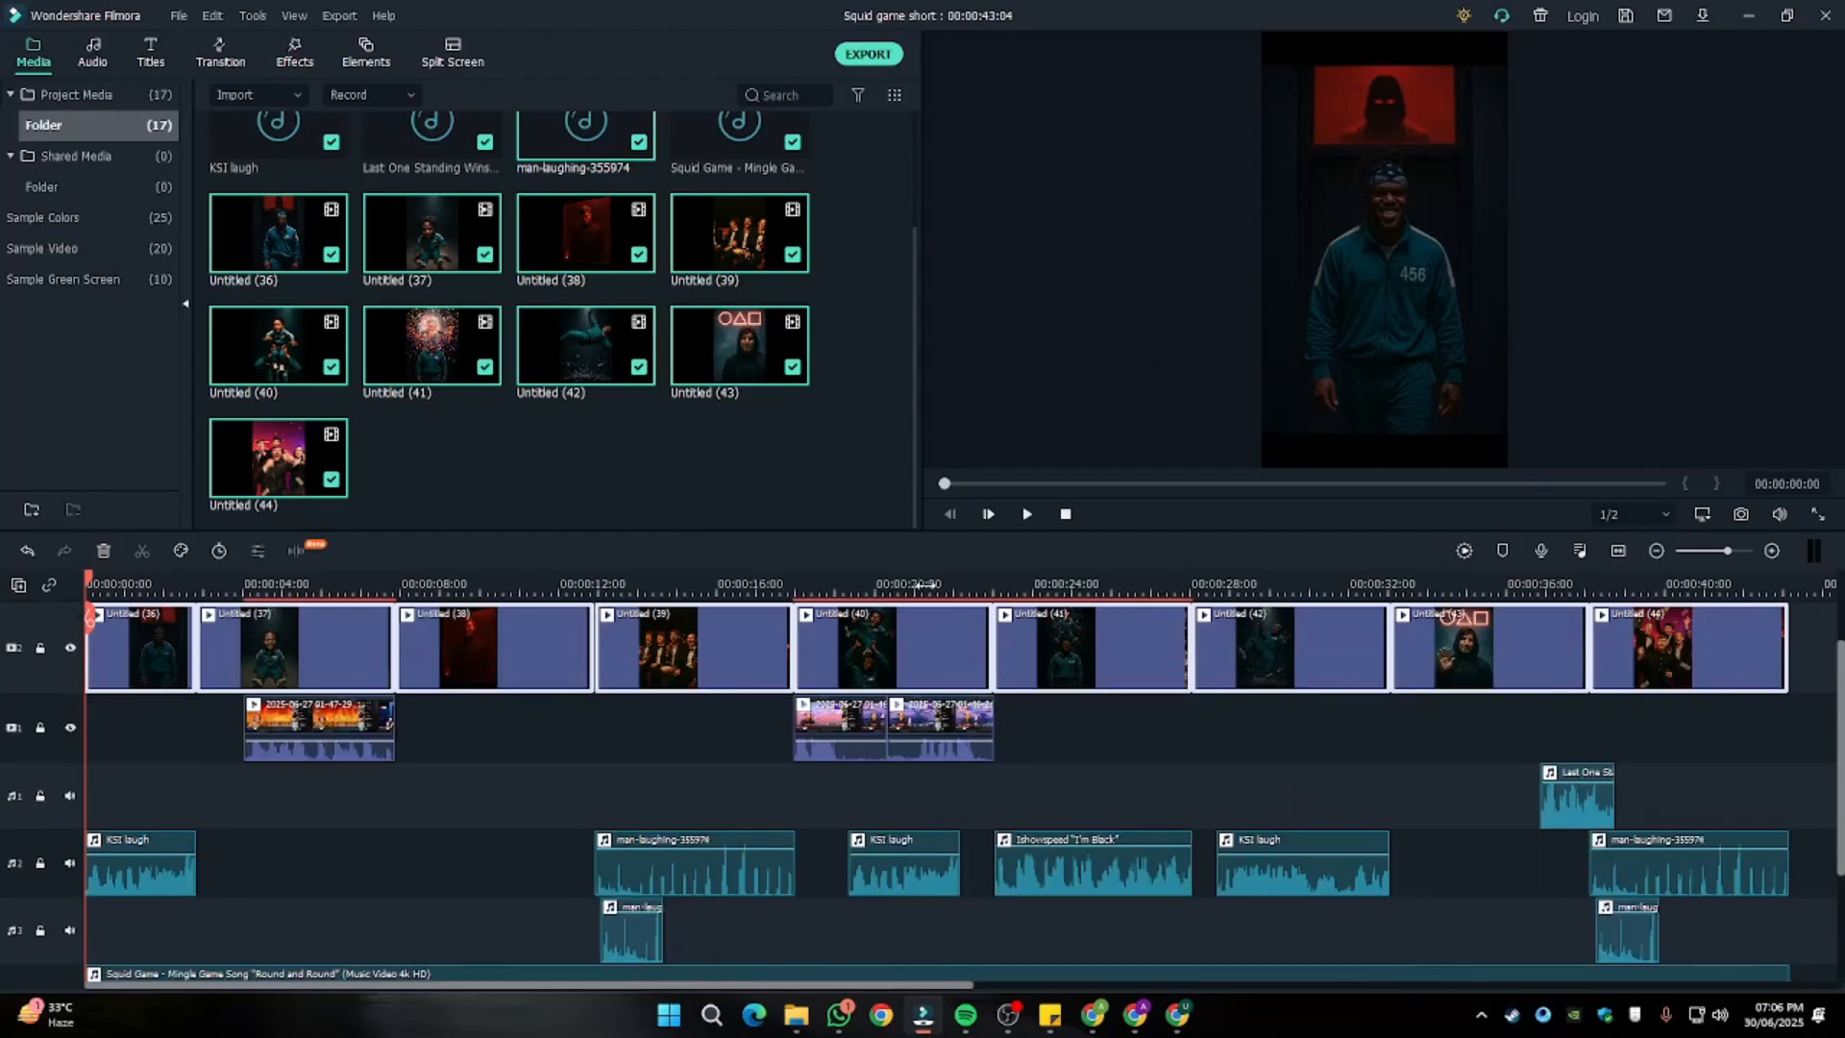
scroll(548, 760, "up", 1)
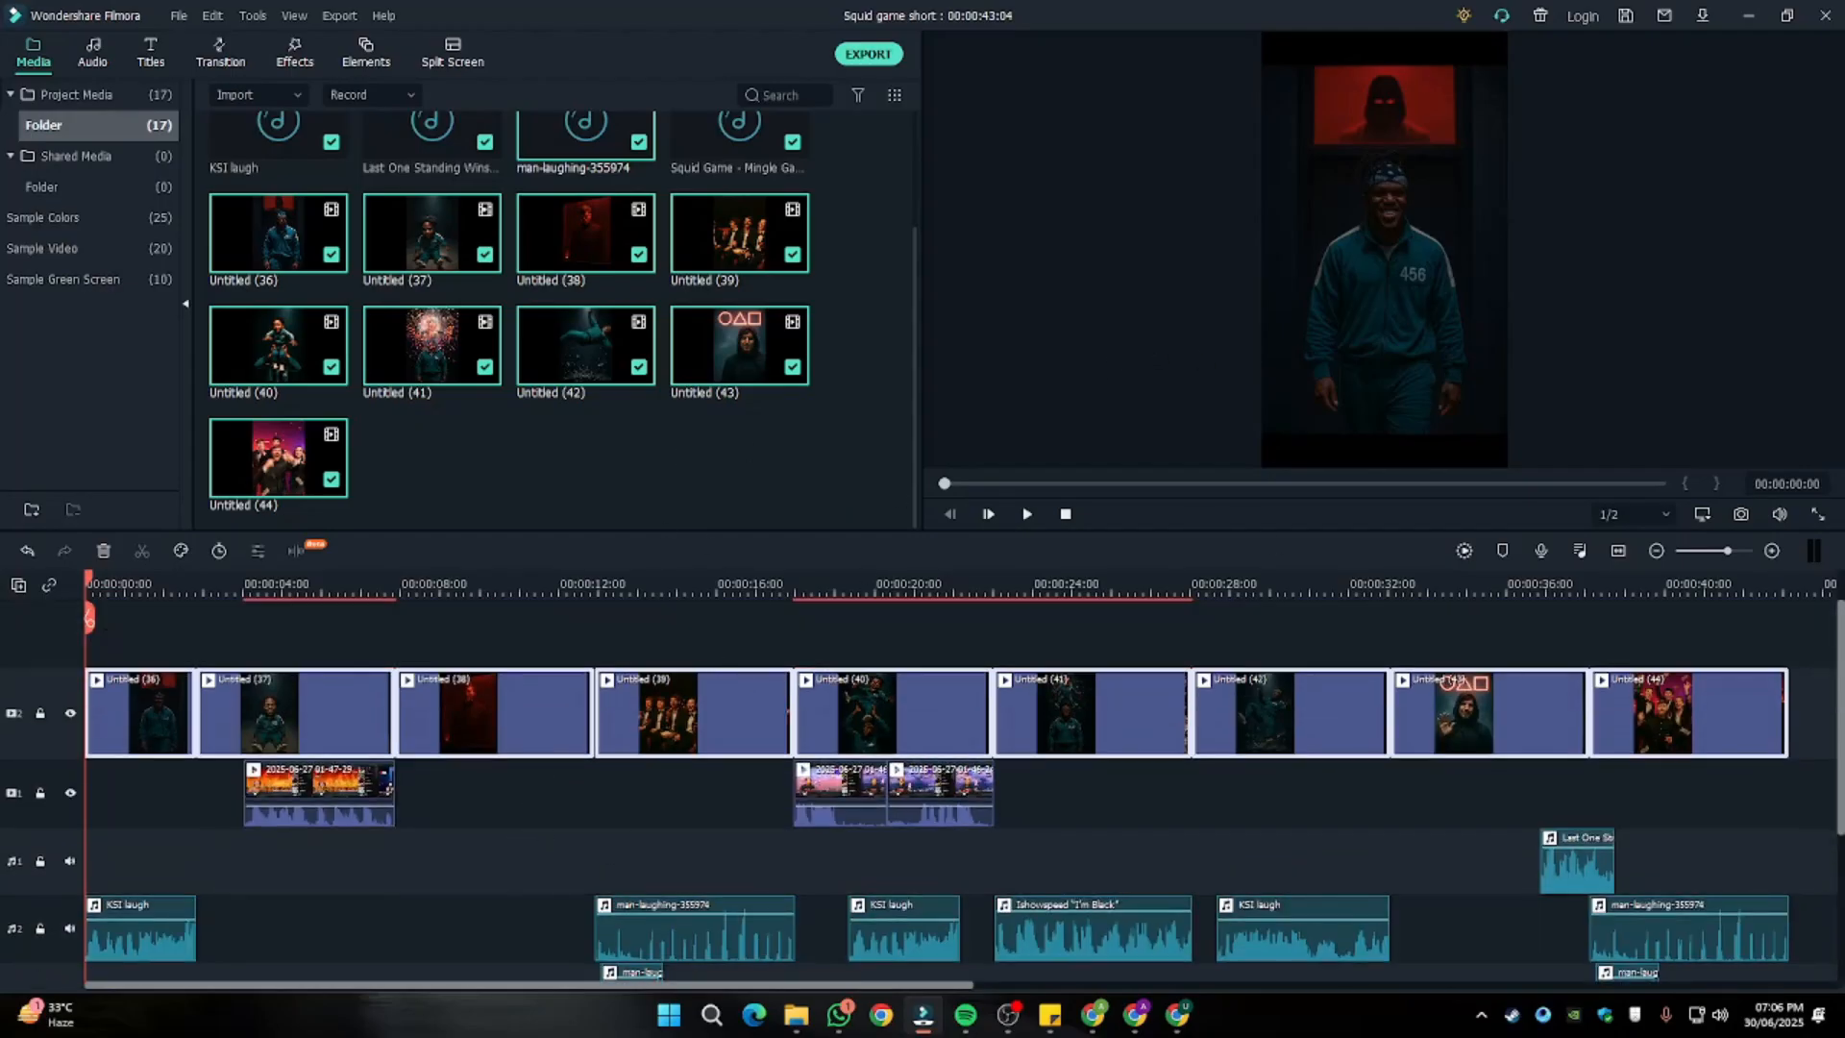
scroll(297, 788, "down", 3)
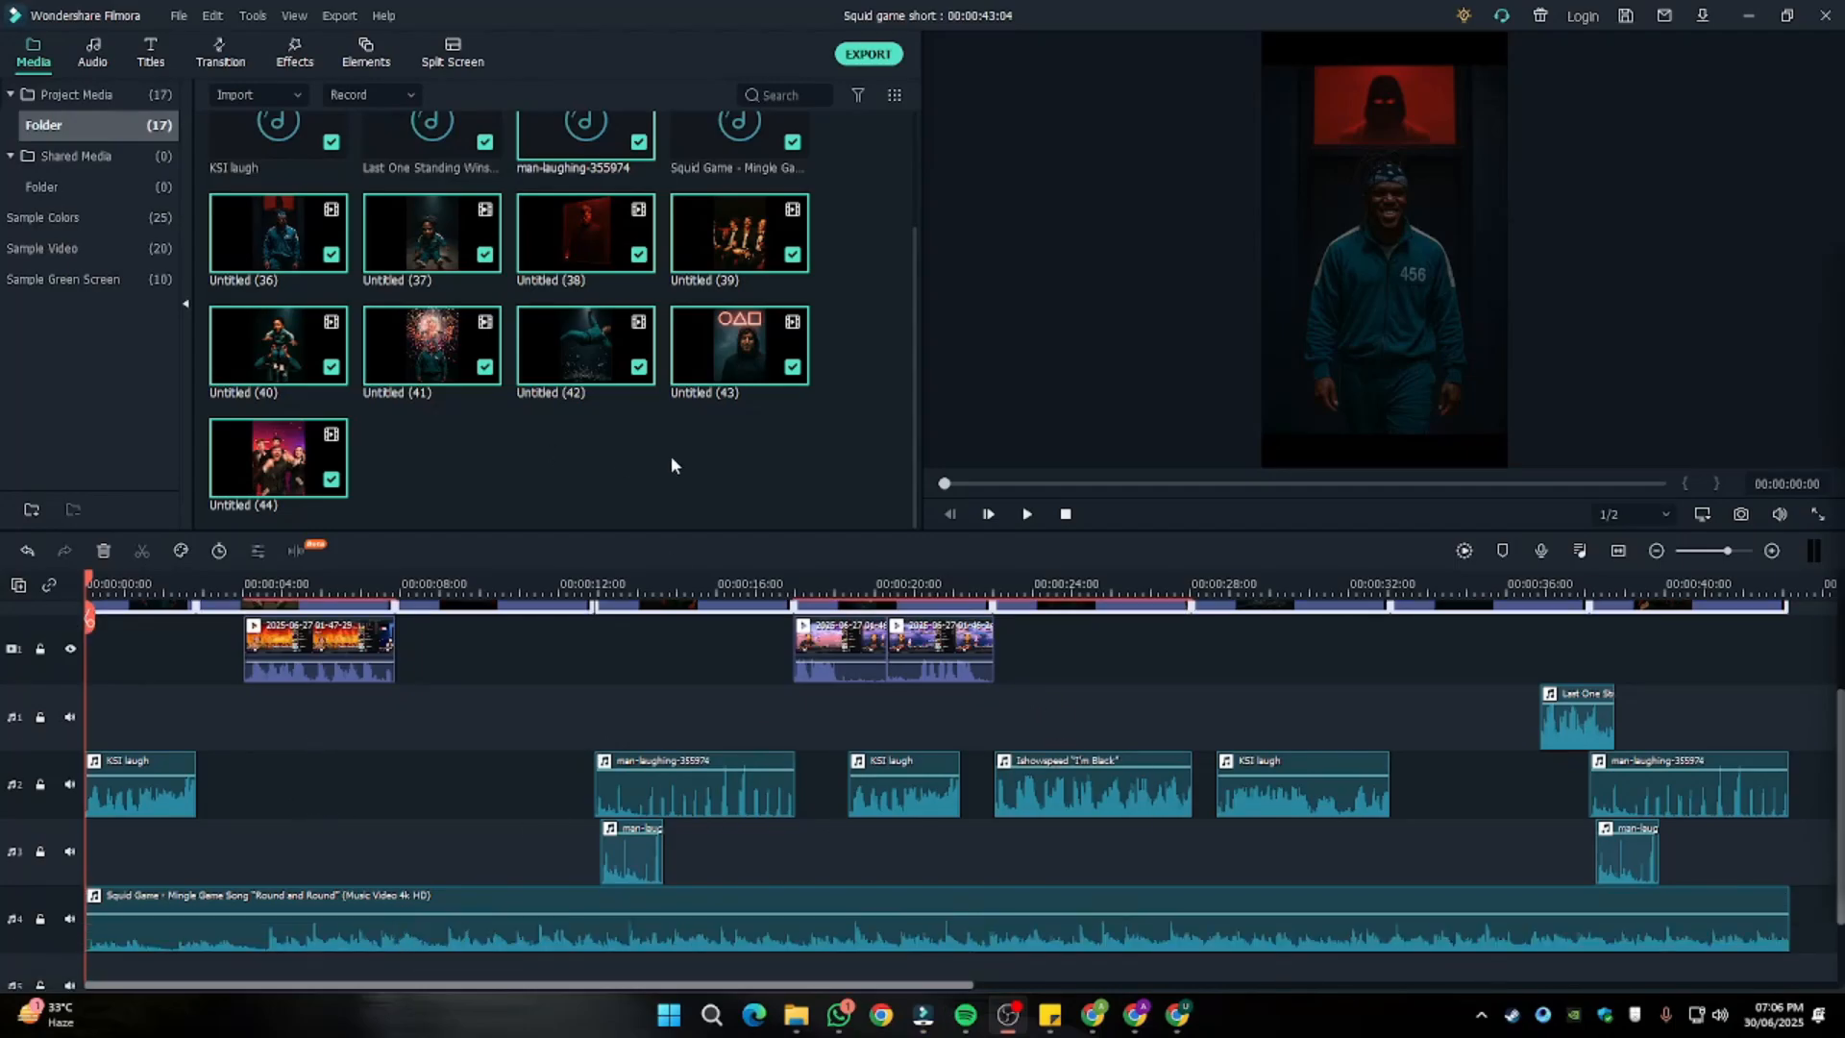
Listen to the Squid Game Mingle song and the KSI laugh sound in the media library.
scroll(538, 481, "up", 3)
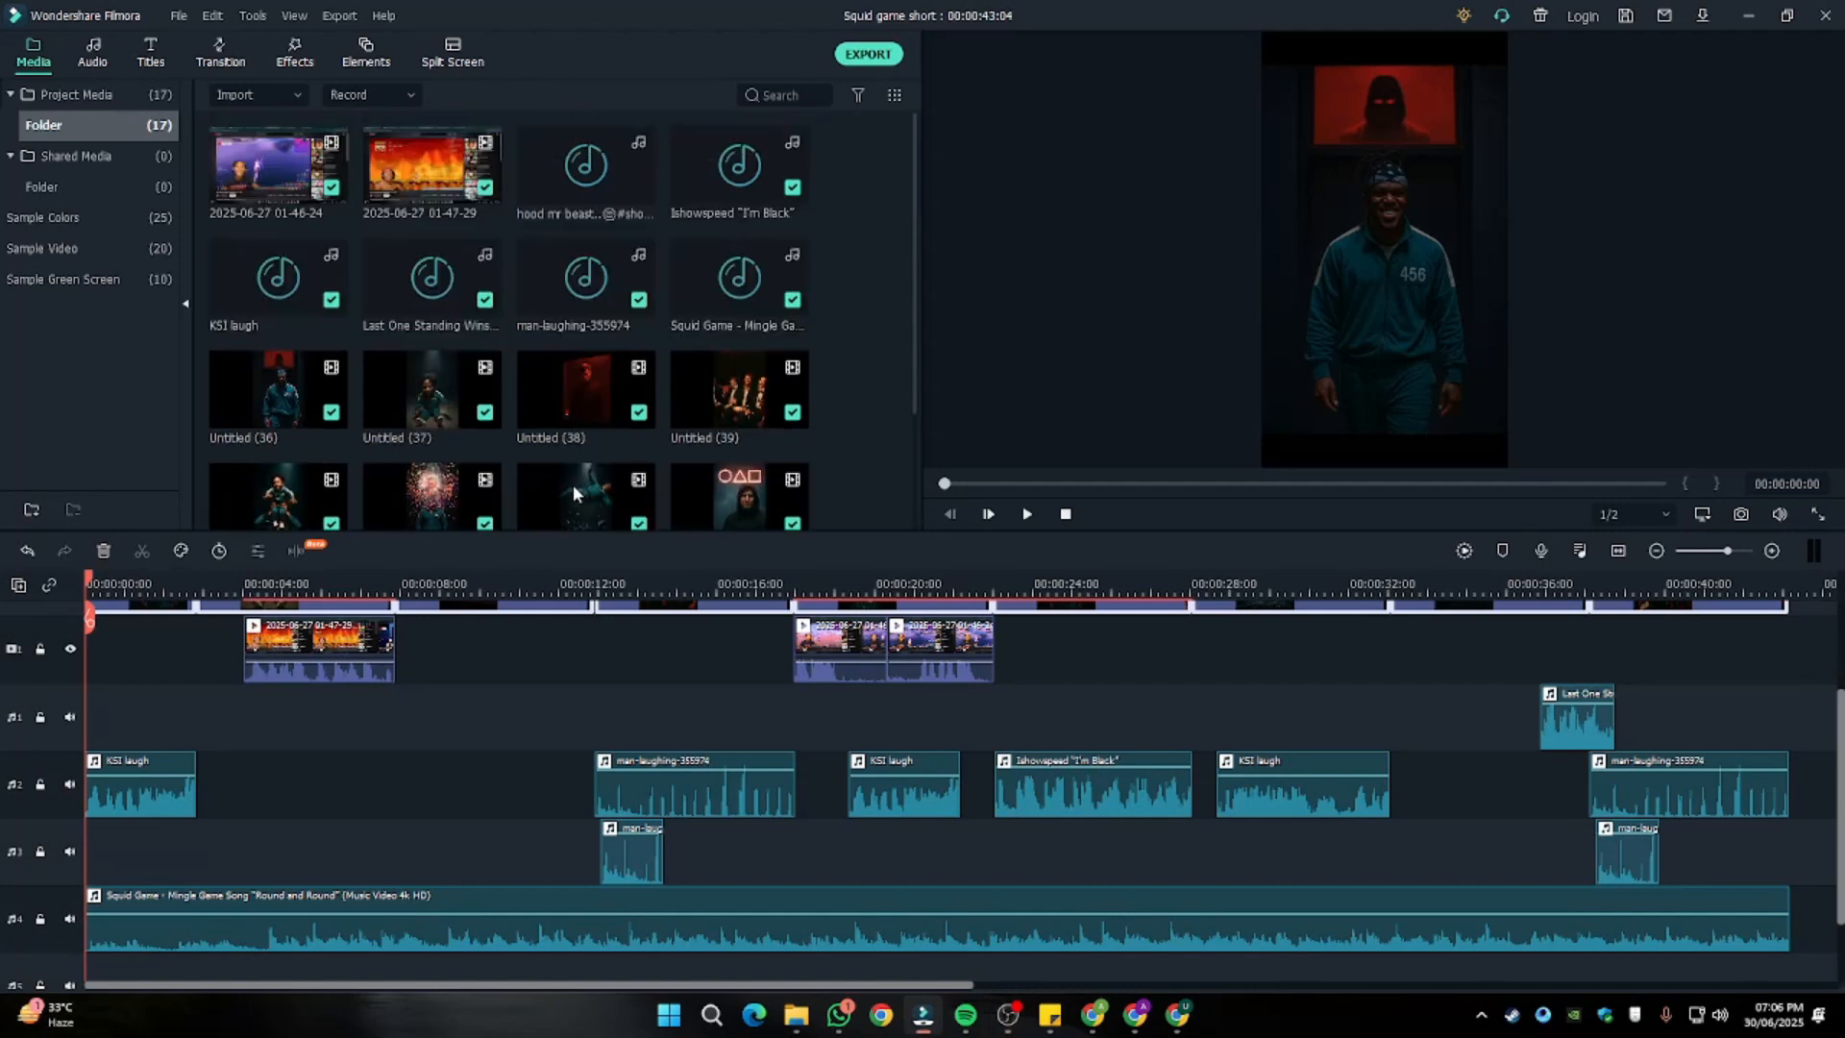
double_click(753, 274)
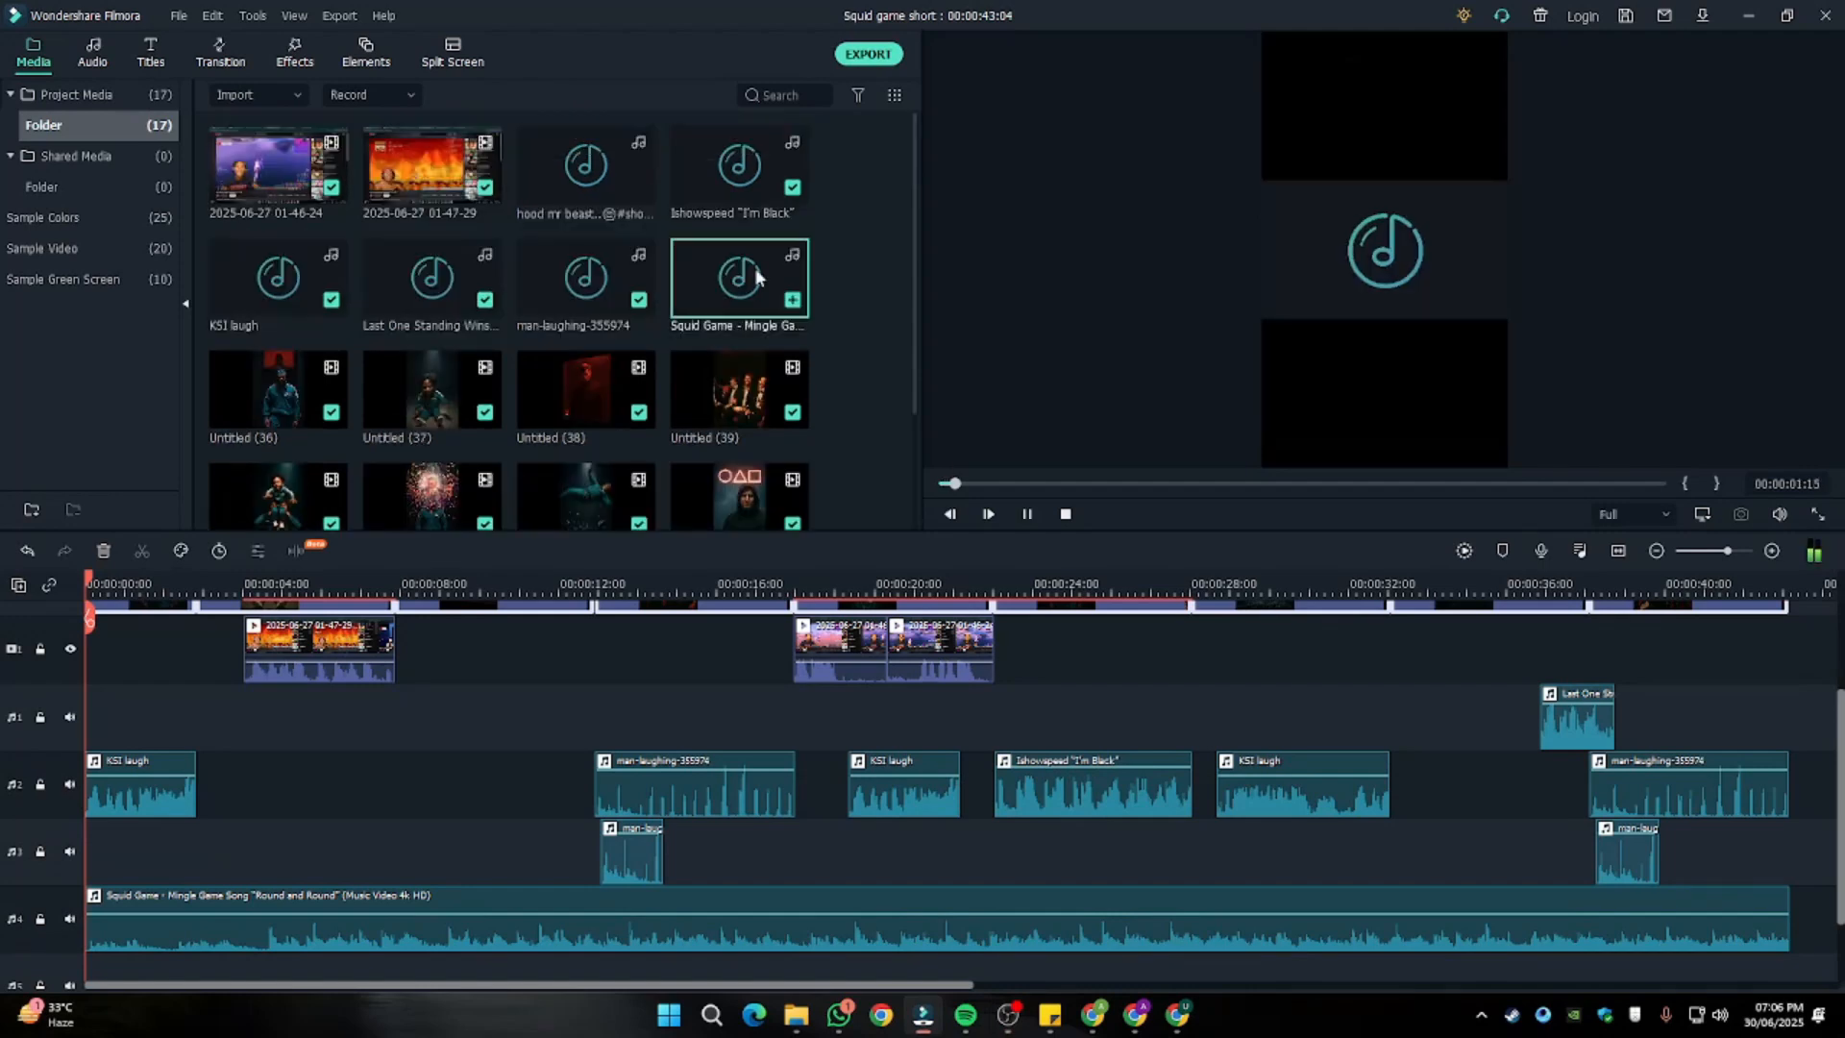
left_click(1026, 516)
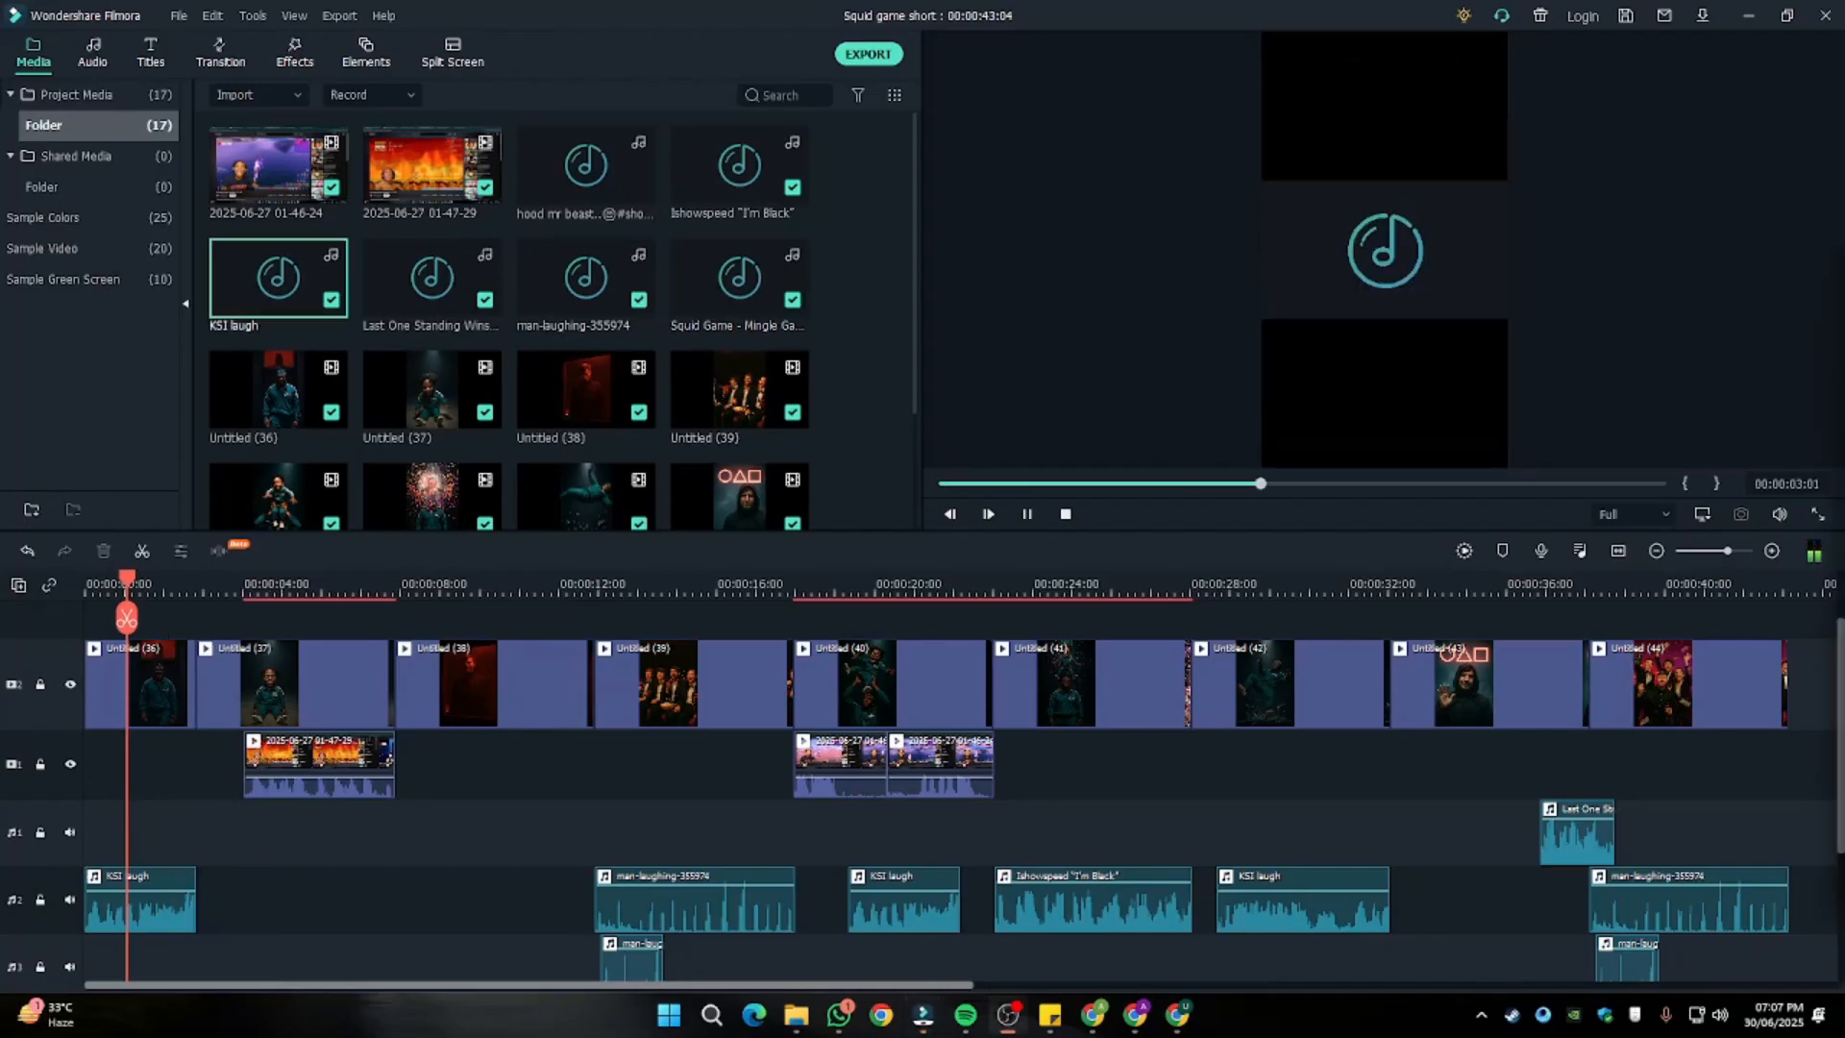
left_click(1047, 485)
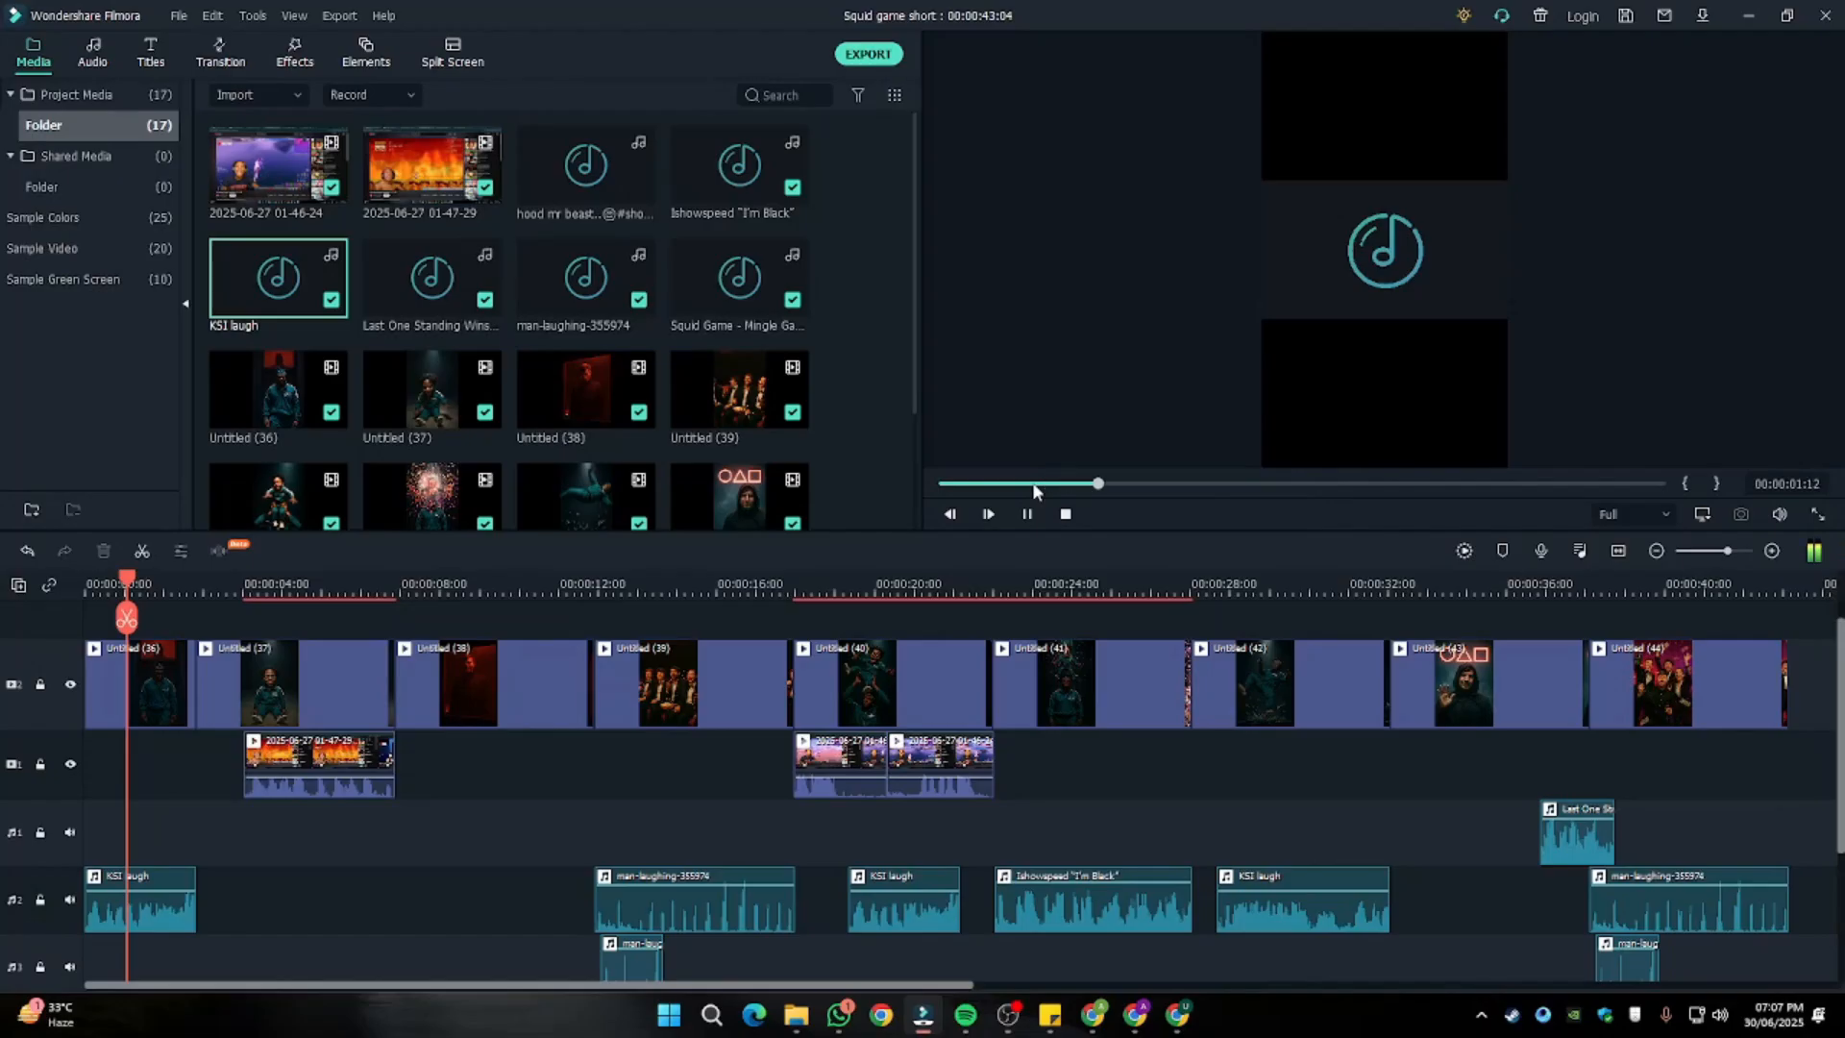
left_click(1027, 515)
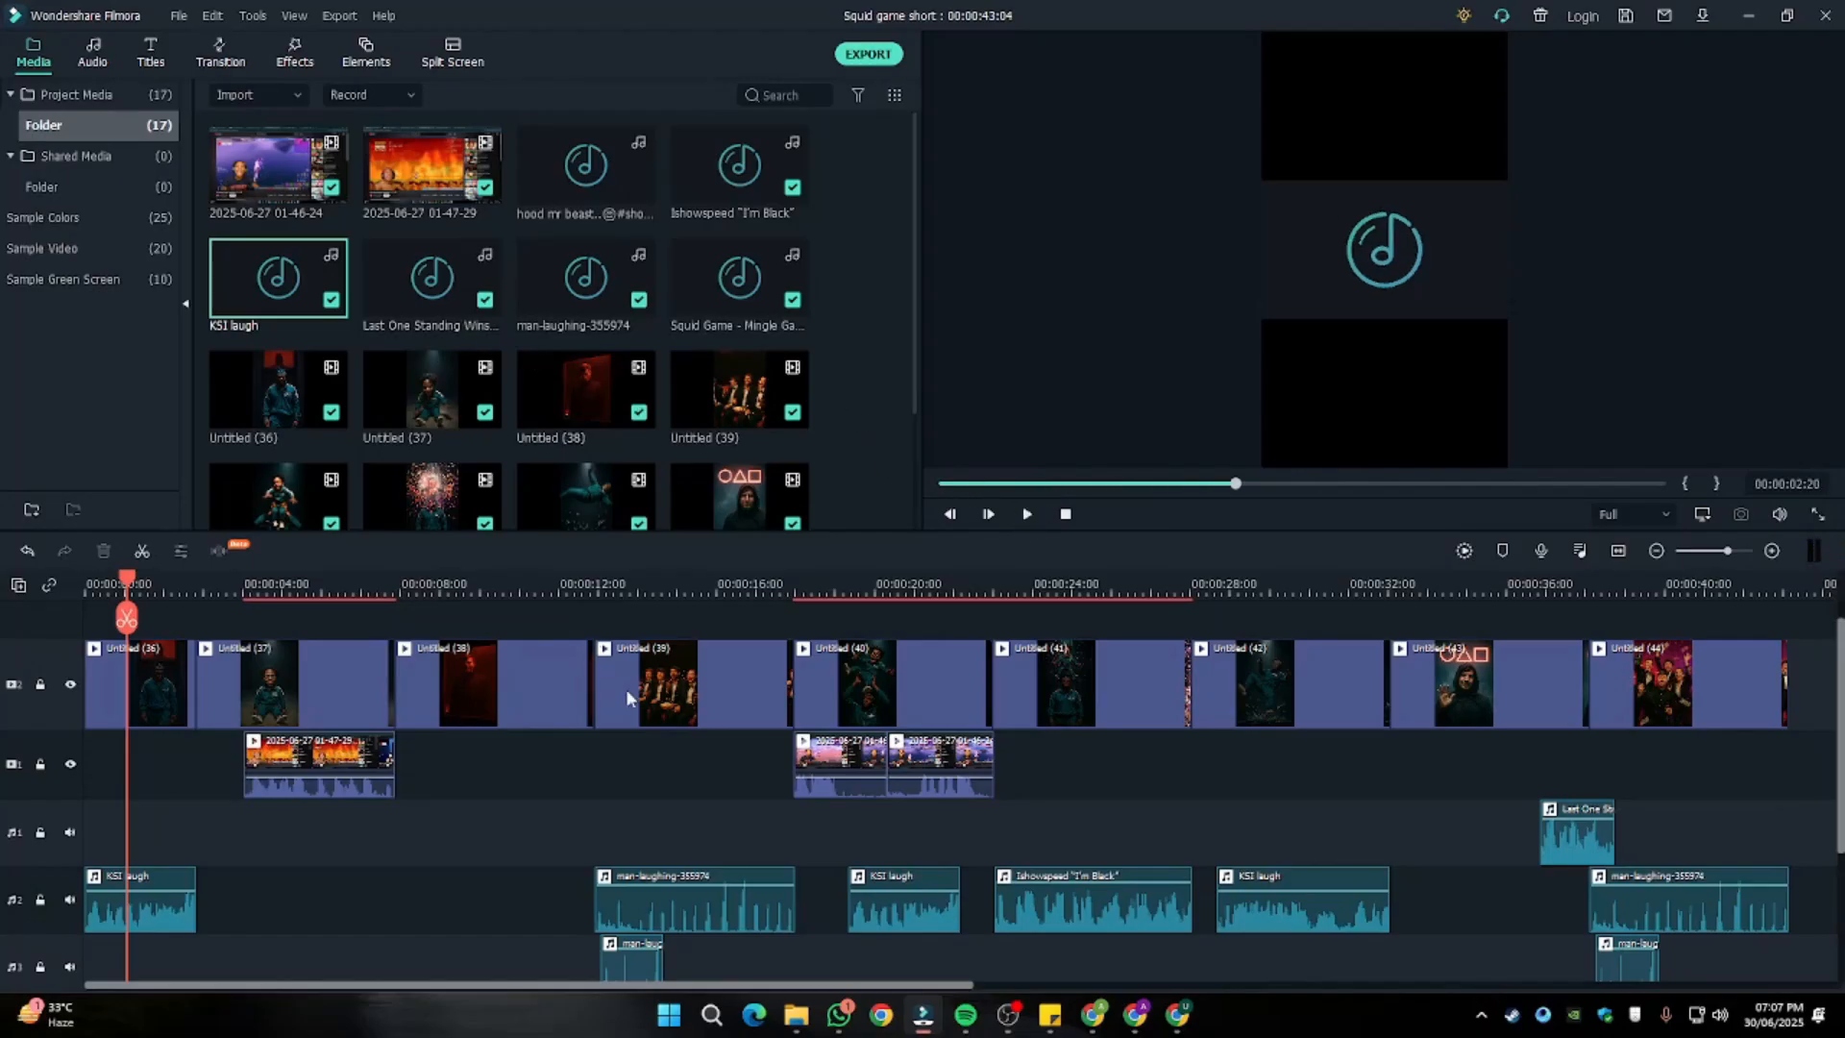
Move the Untitled (40) clip aside to inspect the clips layered beneath it, and put it back in its place.
left_click(849, 579)
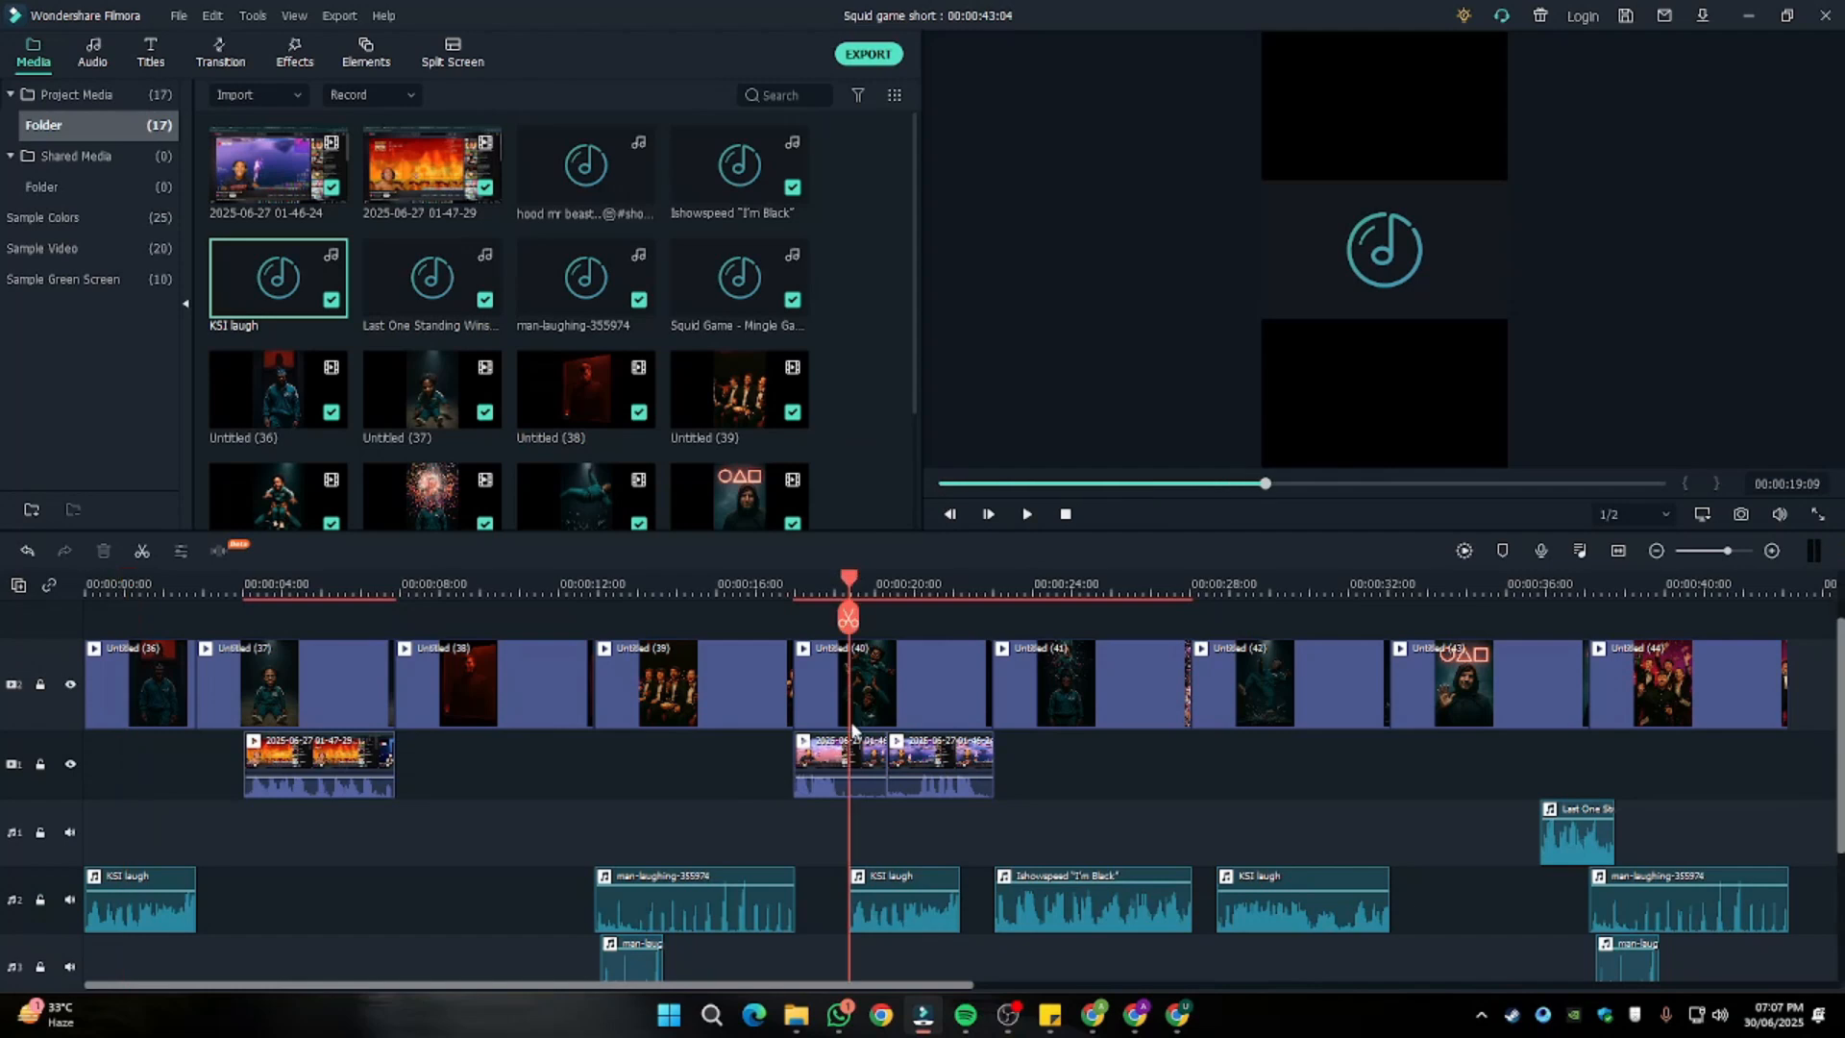
left_click_drag(874, 668, 622, 766)
mouse_move(849, 580)
left_mouse_down()
mouse_move(961, 582)
mouse_move(880, 581)
left_mouse_up()
left_click_drag(657, 766, 908, 682)
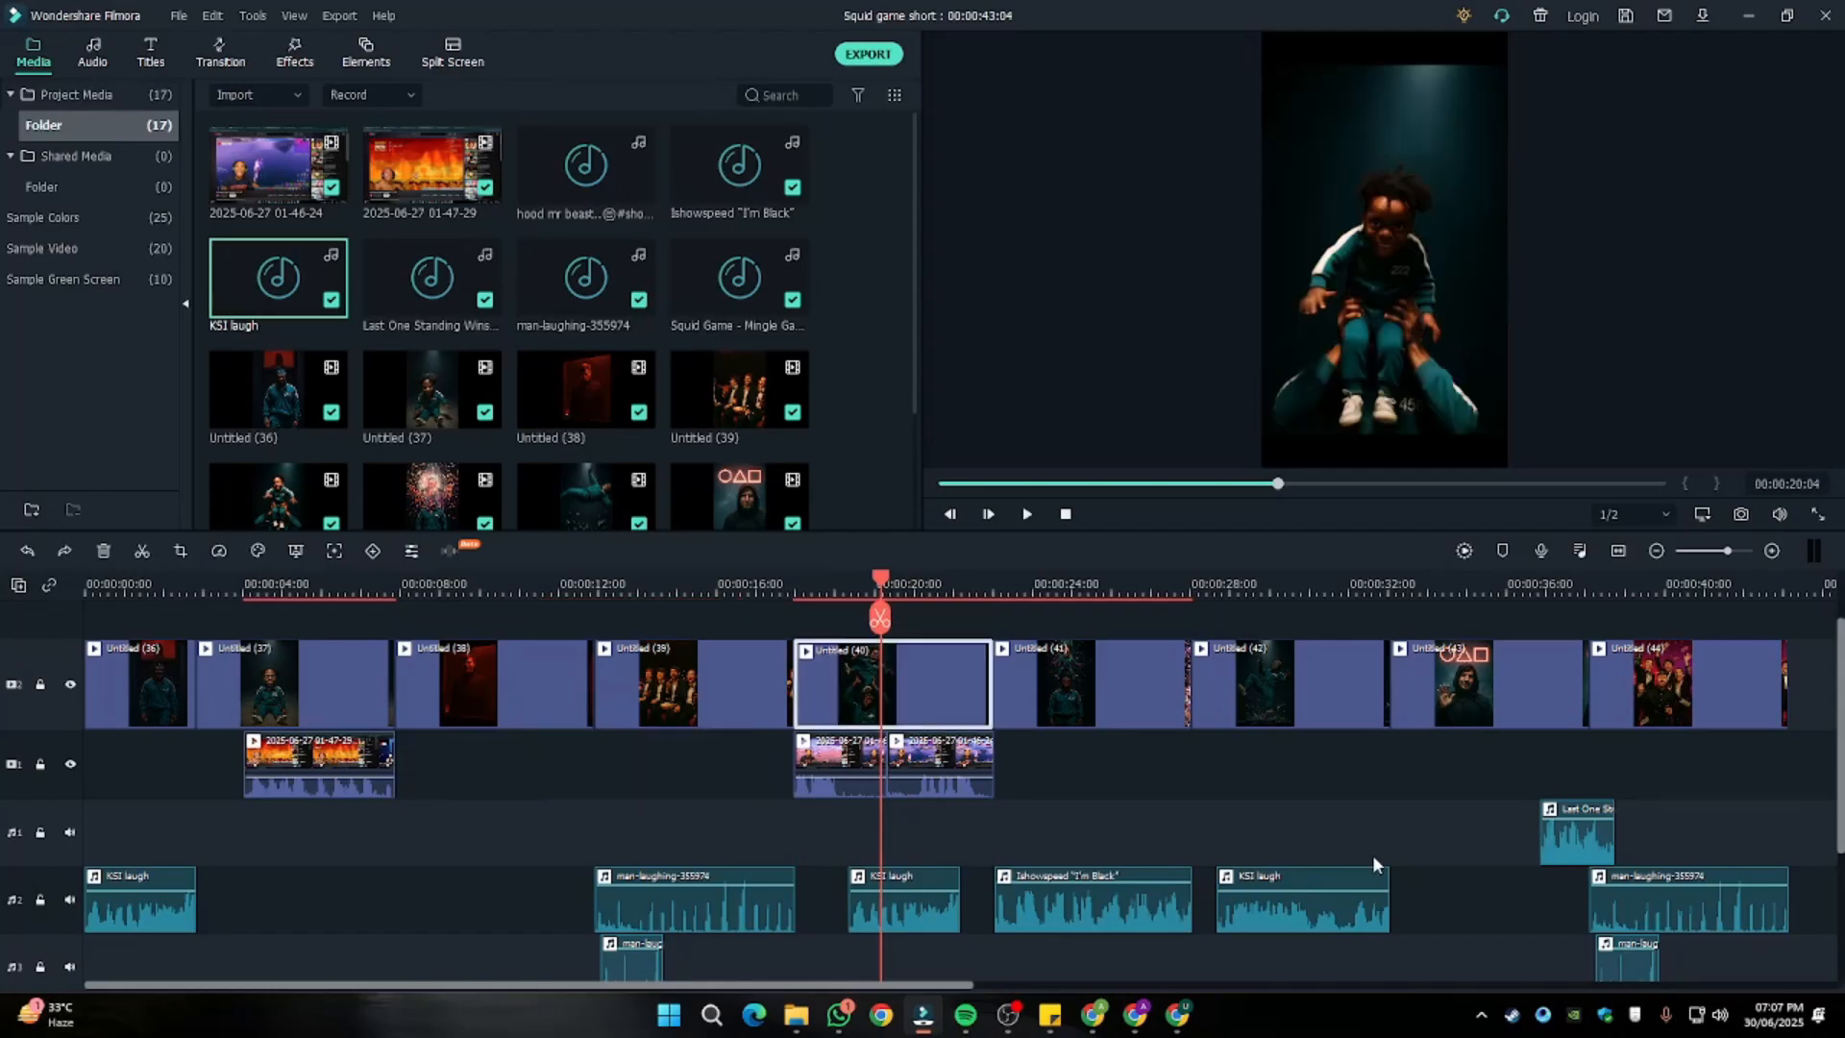
Check the end of the timeline and open the export settings for the Squid game short project.
scroll(969, 780, "right", 5)
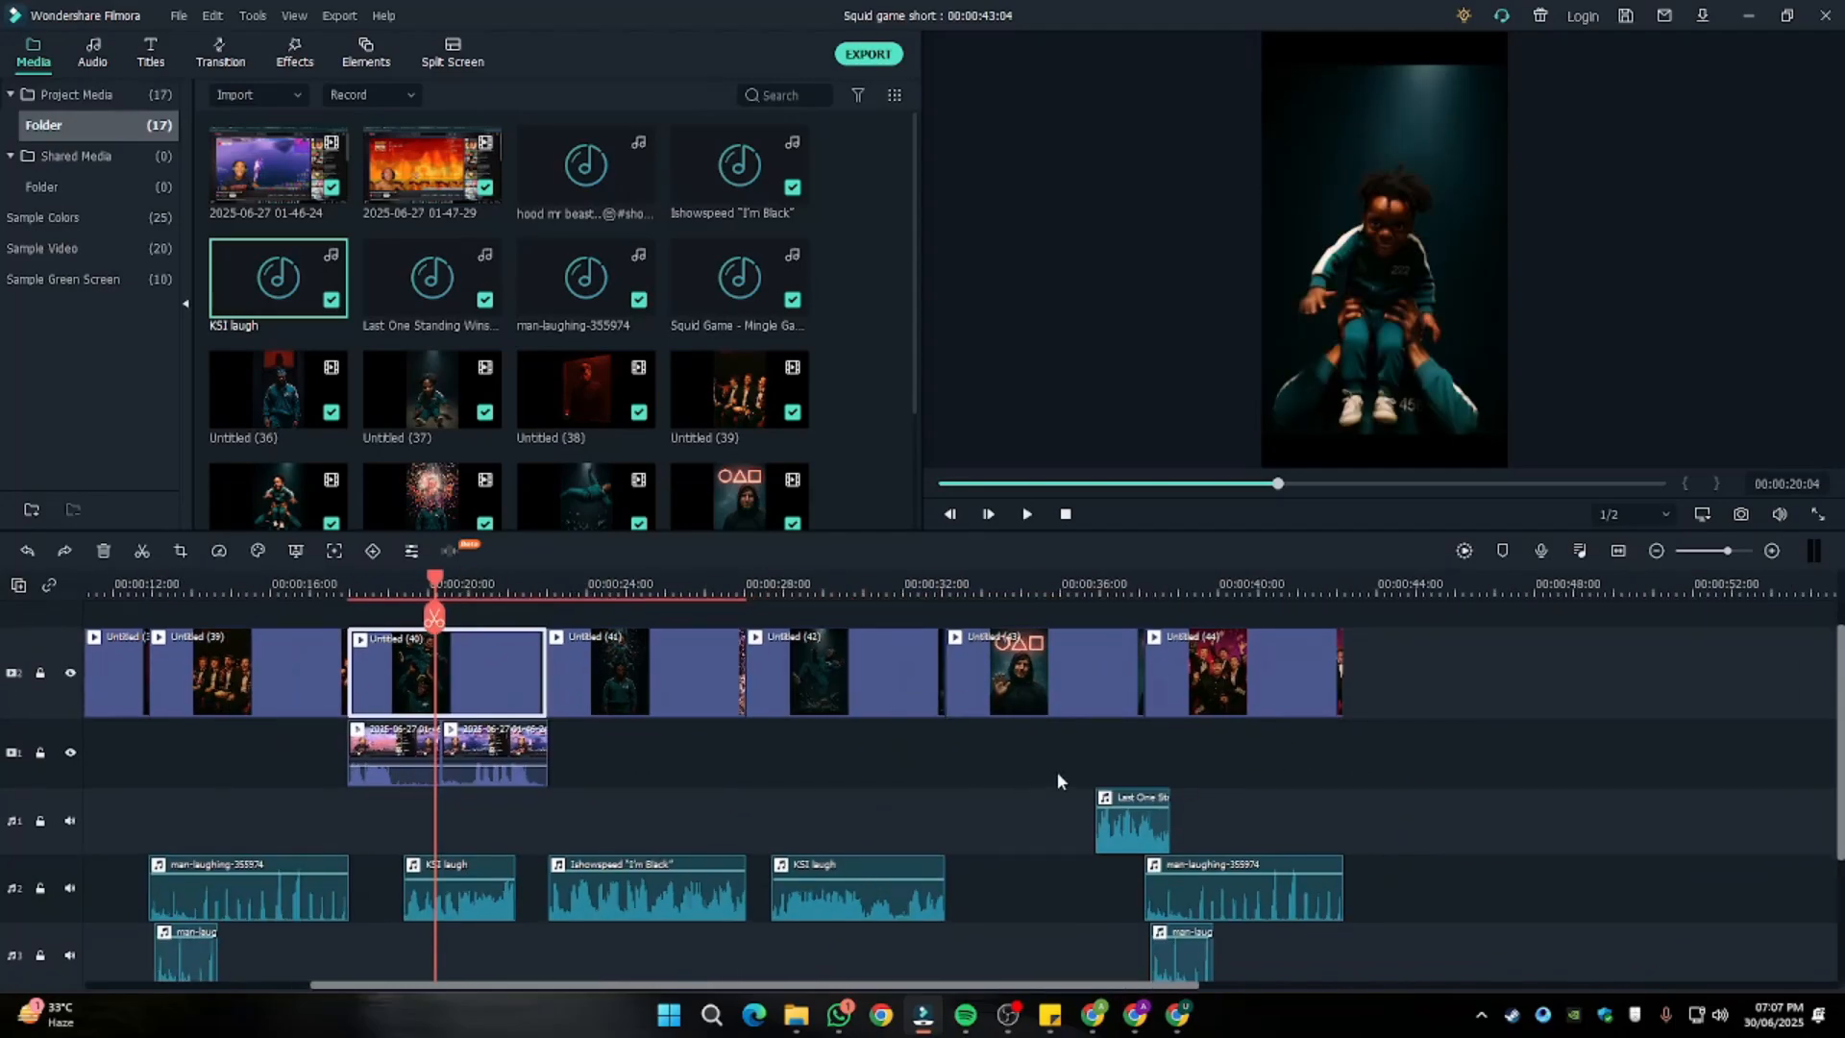
scroll(1057, 780, "down", 3)
scroll(1012, 757, "up", 2)
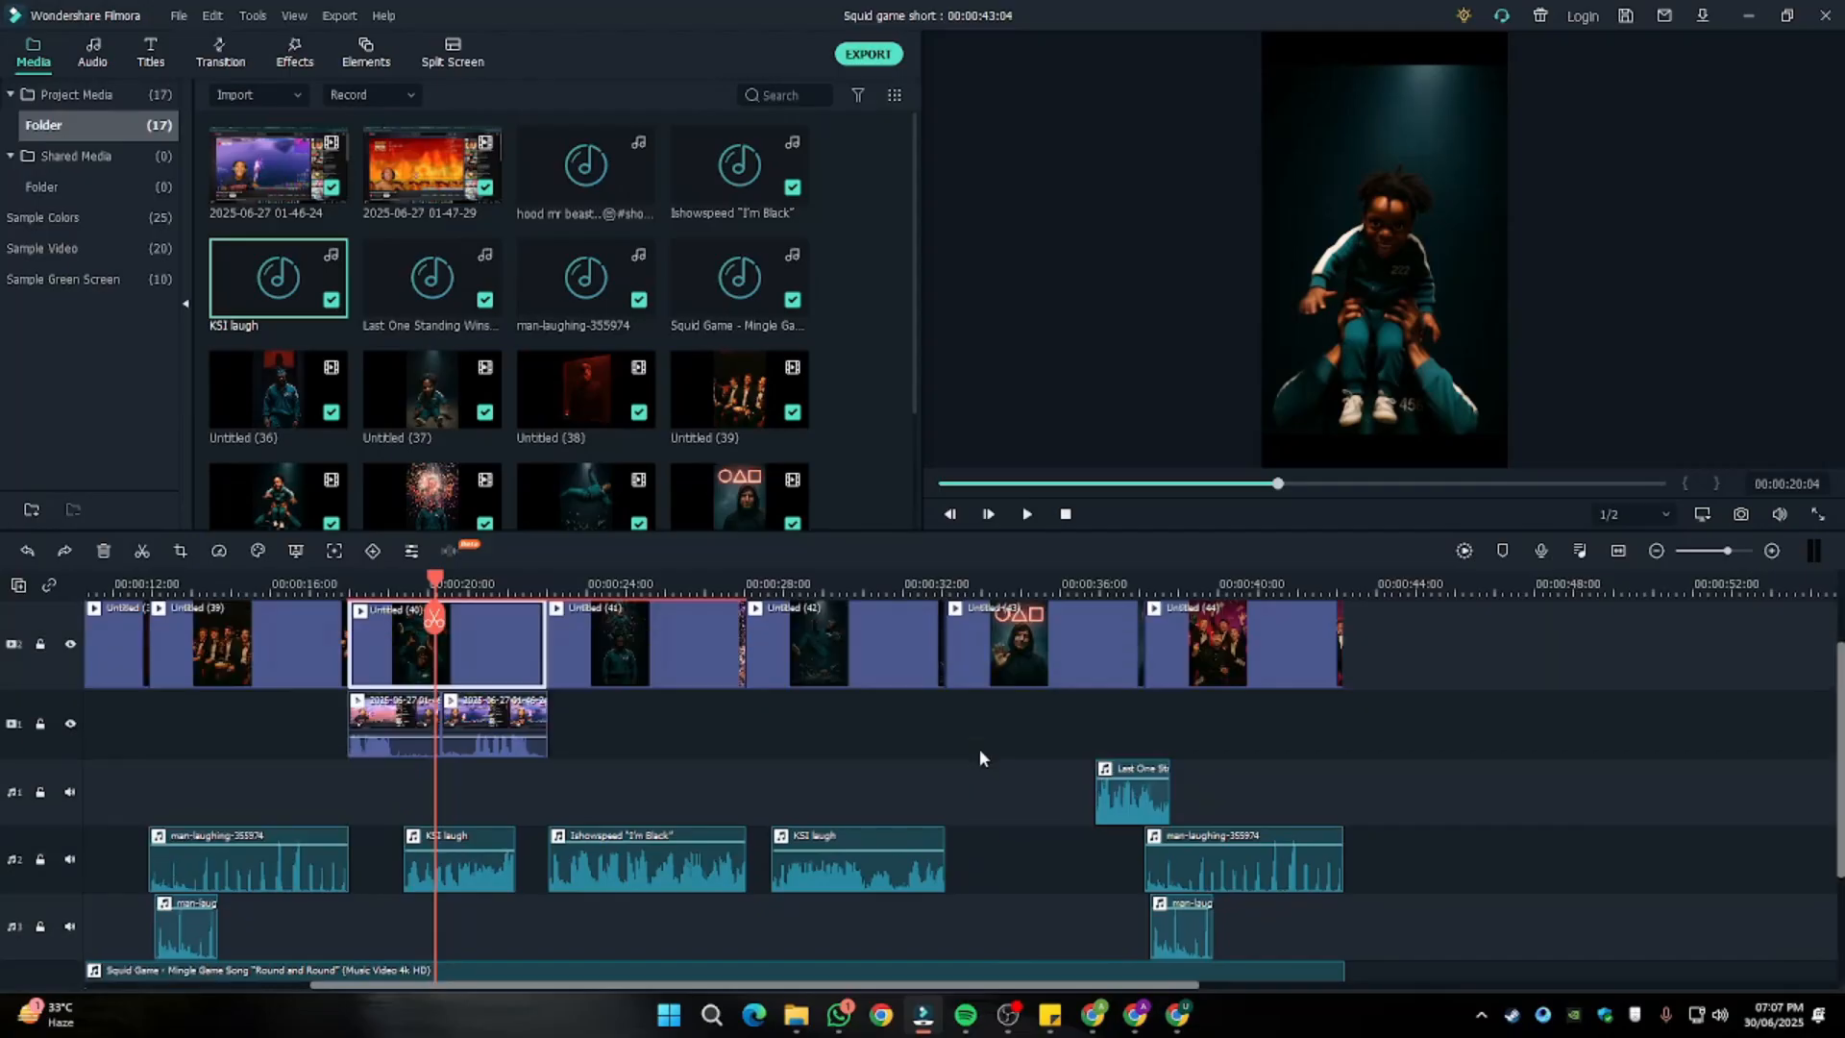
scroll(979, 751, "up", 1)
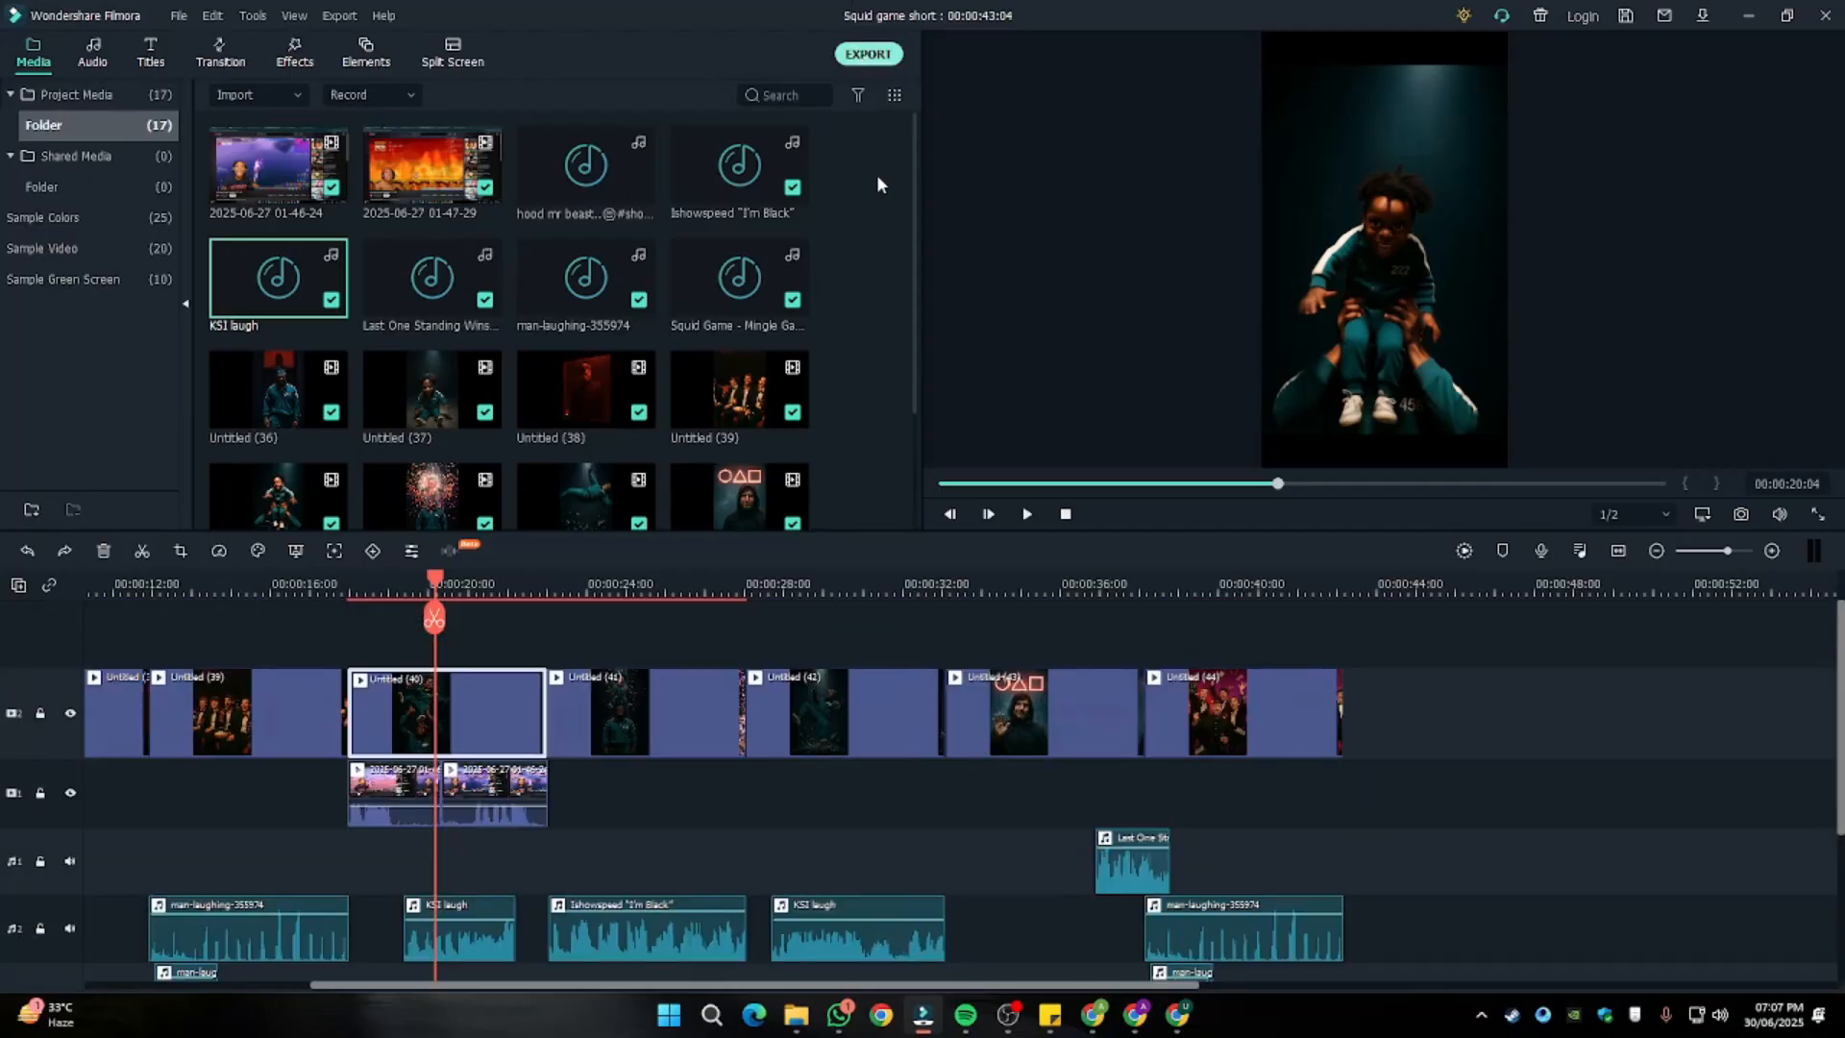
key("ctrl+e")
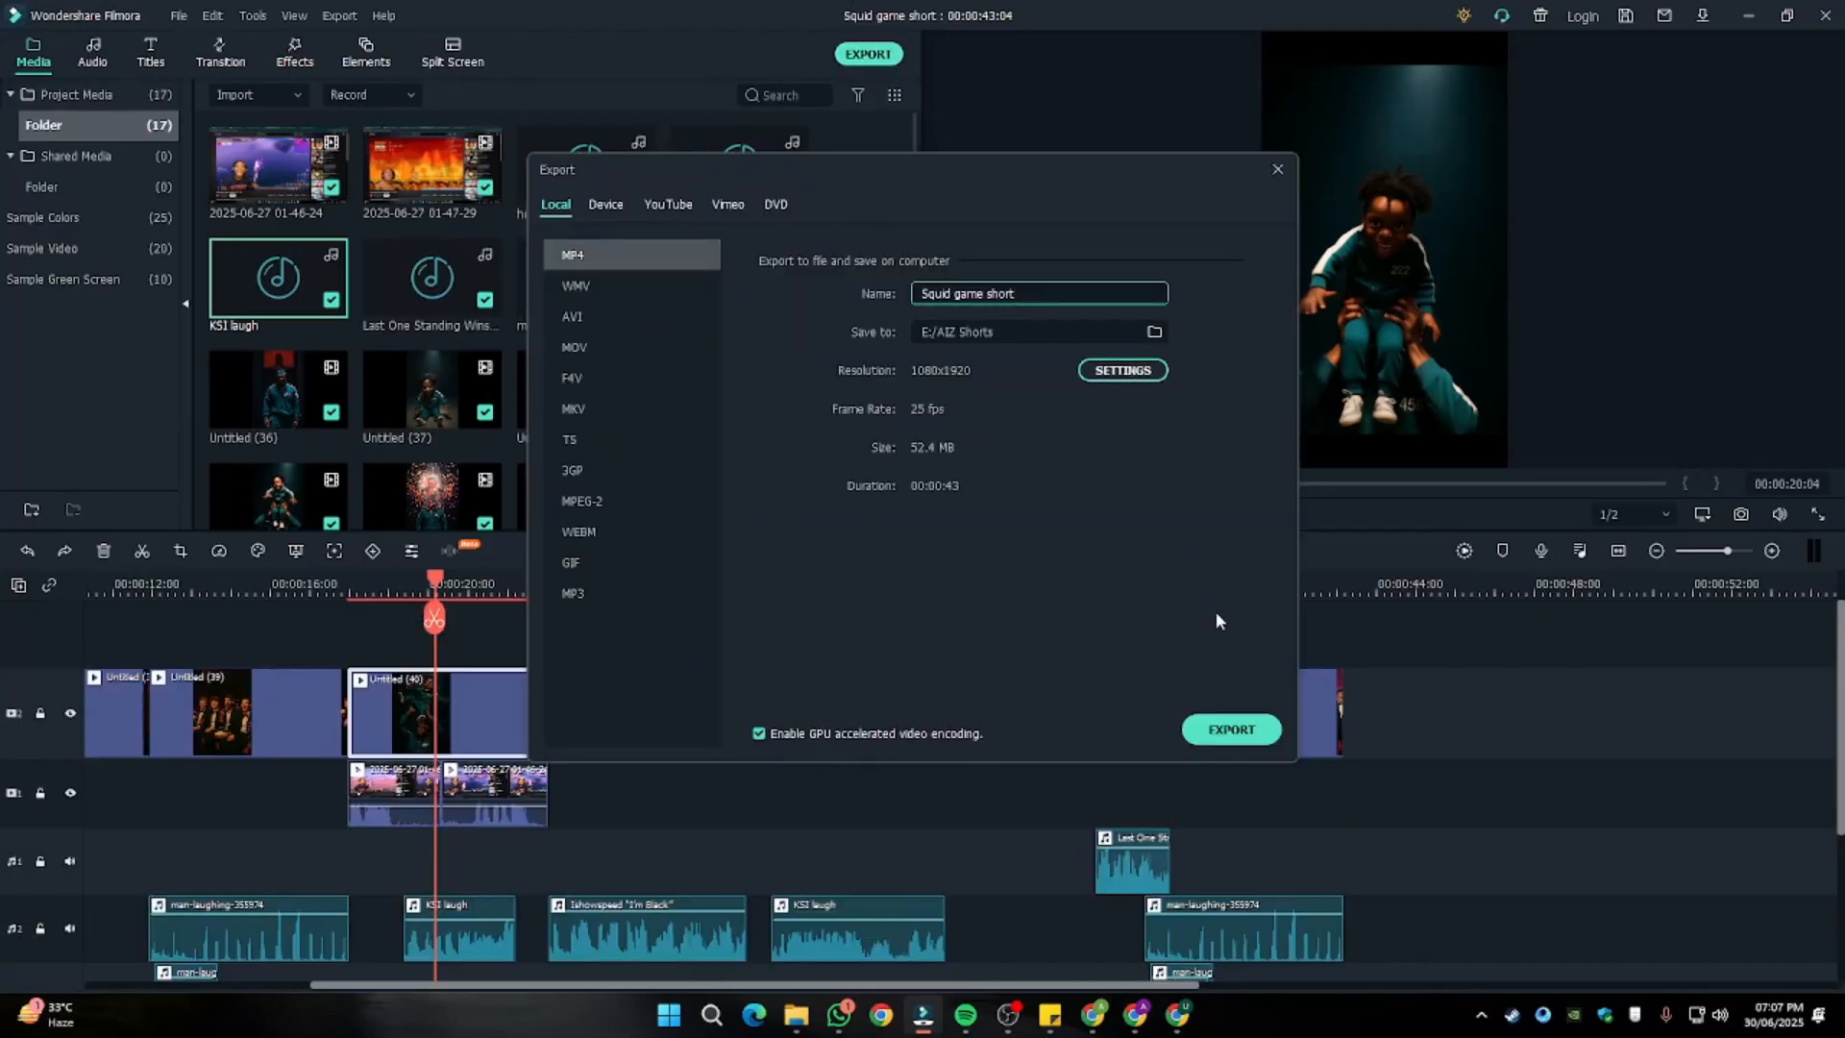